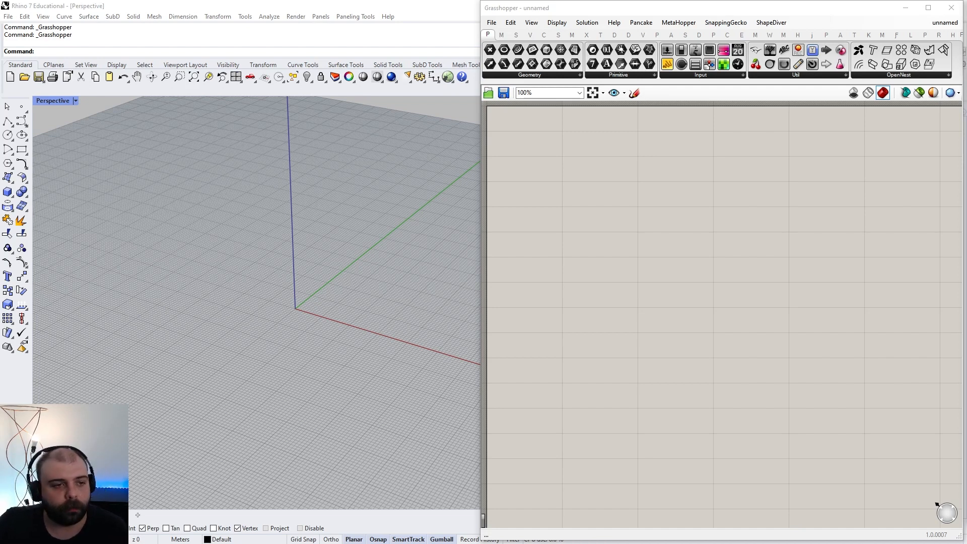
Add a Bifocals component to the Grasshopper canvas and place it just above the canvas's upper-left corner
scroll(576, 289, "down", 3)
double_click(599, 266)
type("BIFOCAL")
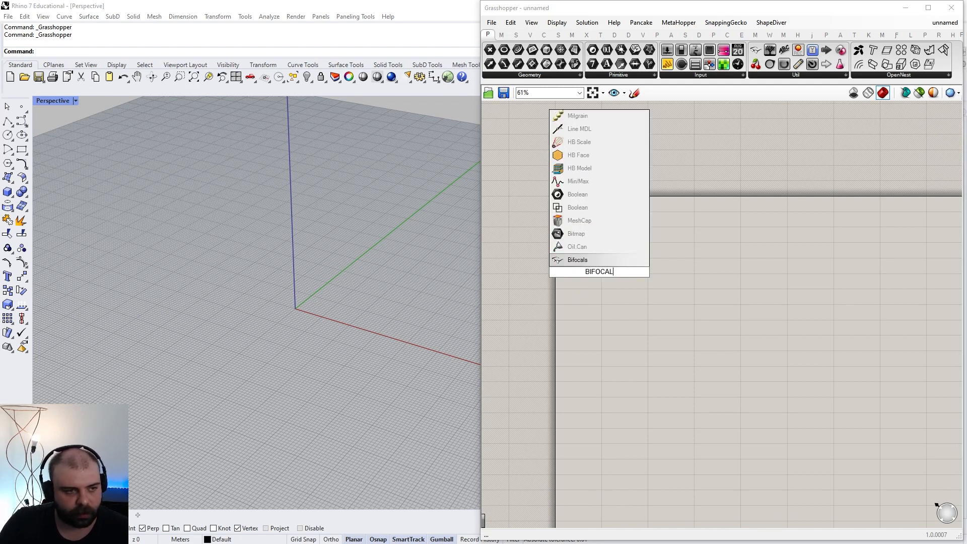
key("Return")
left_click_drag(599, 272, 589, 176)
left_click(586, 199)
scroll(586, 199, "up", 3)
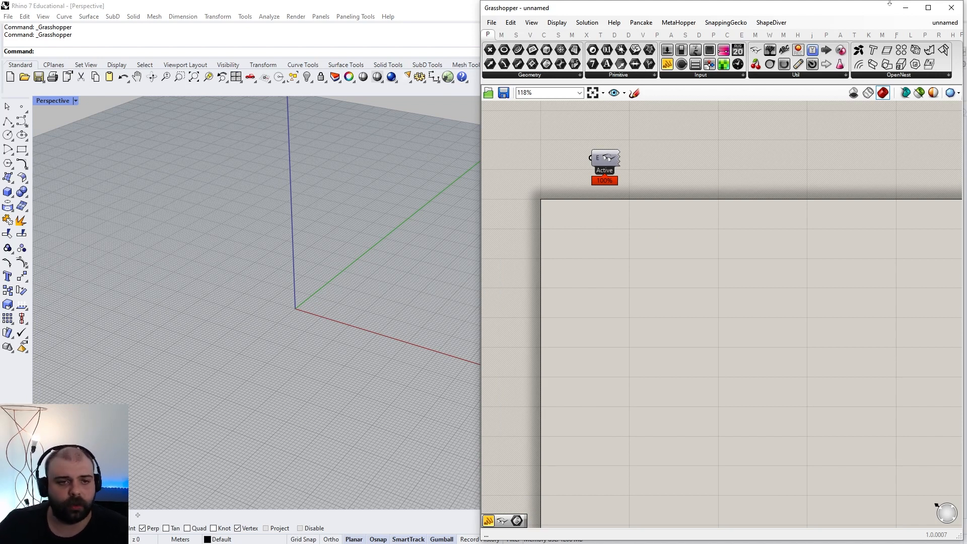
Minimize Grasshopper and draw a box 10 long, 10 wide and 10 high near the origin in Rhino
left_click(905, 8)
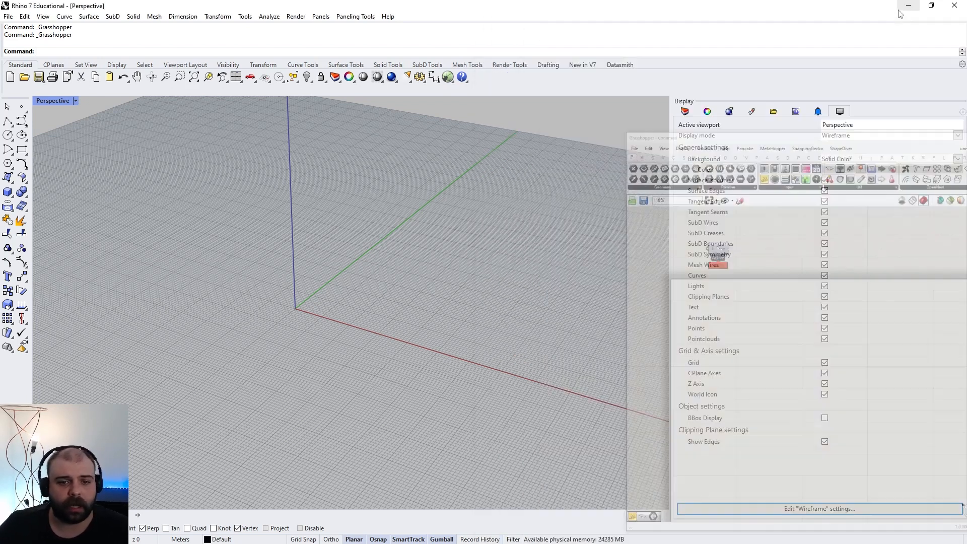
left_click(7, 192)
scroll(385, 289, "up", 5)
left_click(293, 311)
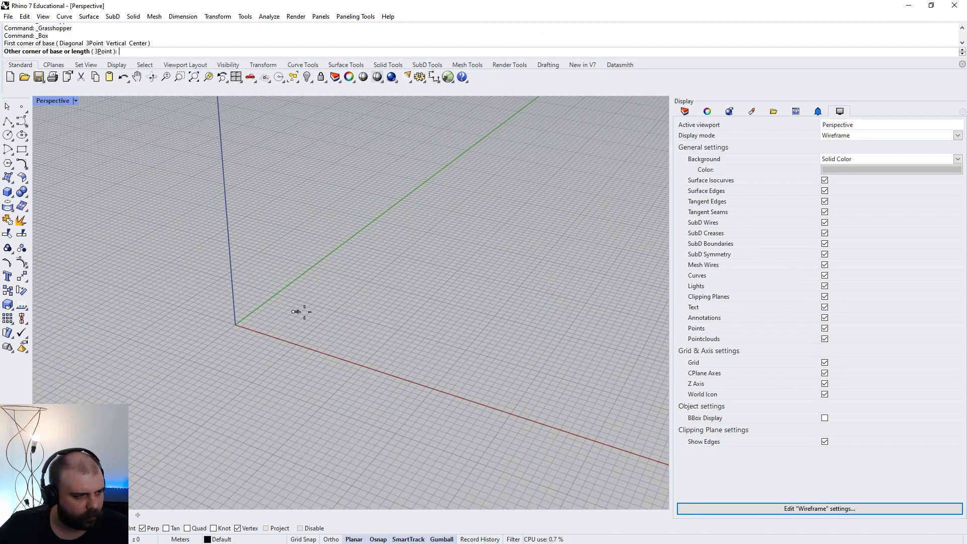
type("10")
key("Return")
type("10")
key("Return")
type("10")
key("Return")
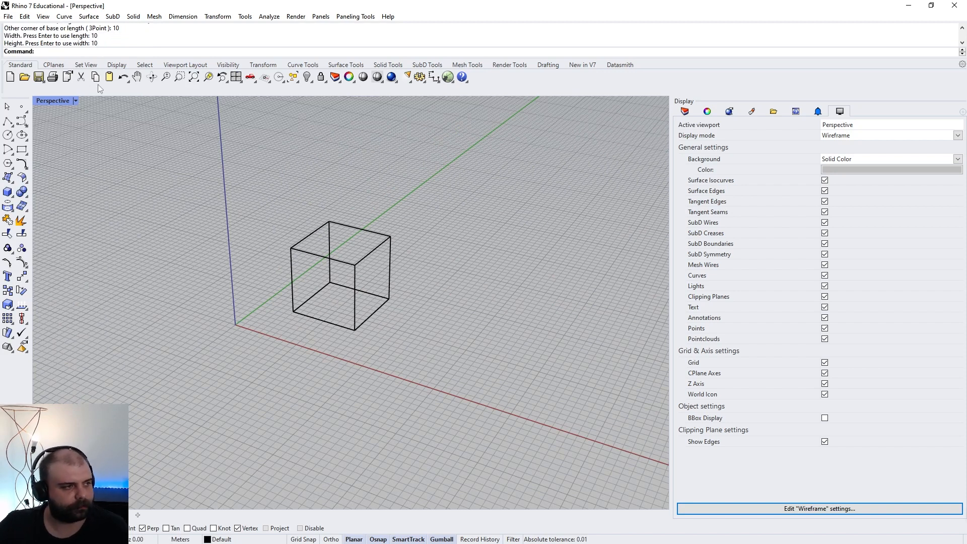
Cancel the repeated Box command and set the Perspective viewport's display mode to Shaded
key("Return")
left_click(57, 100)
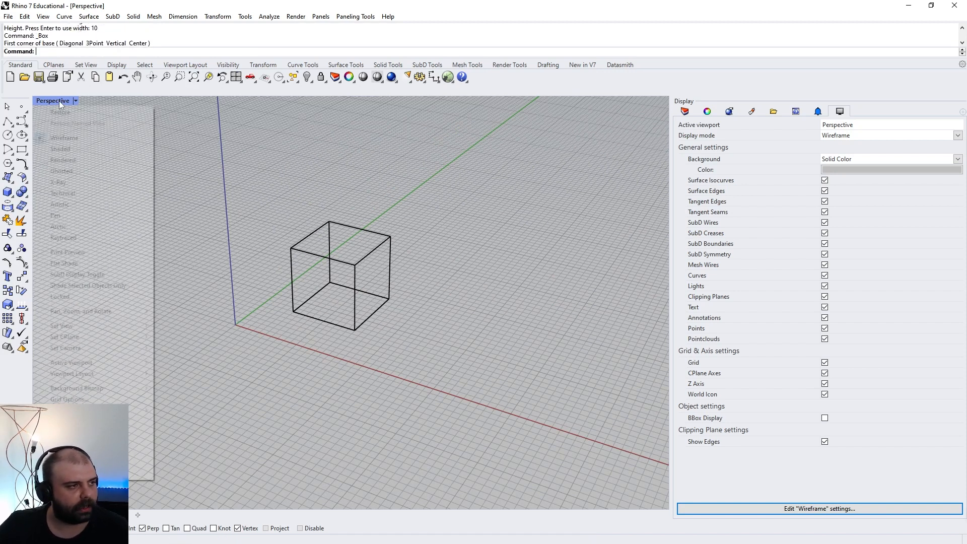
left_click(61, 149)
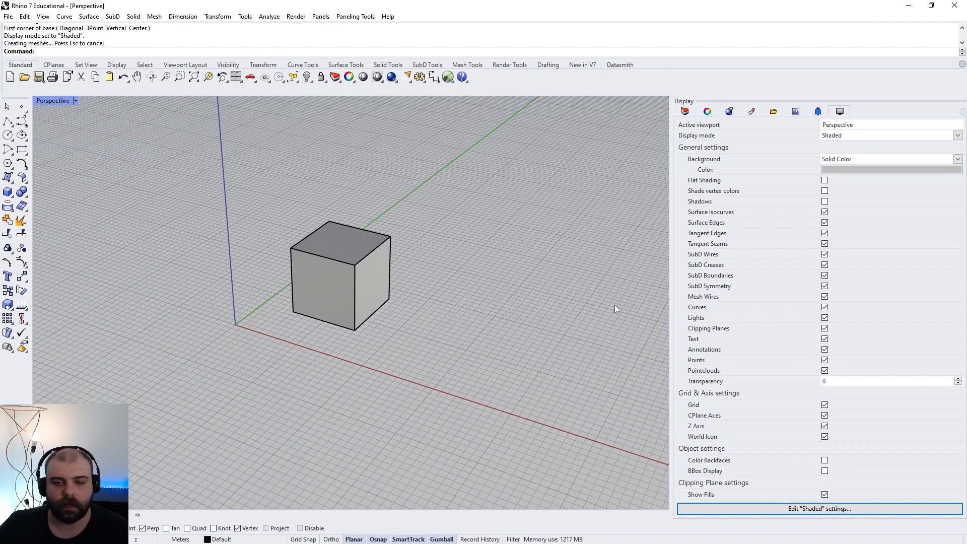
Copy the box twice along the red axis to form an evenly spaced row of three boxes
left_click(373, 284)
left_click_drag(376, 284, 481, 320)
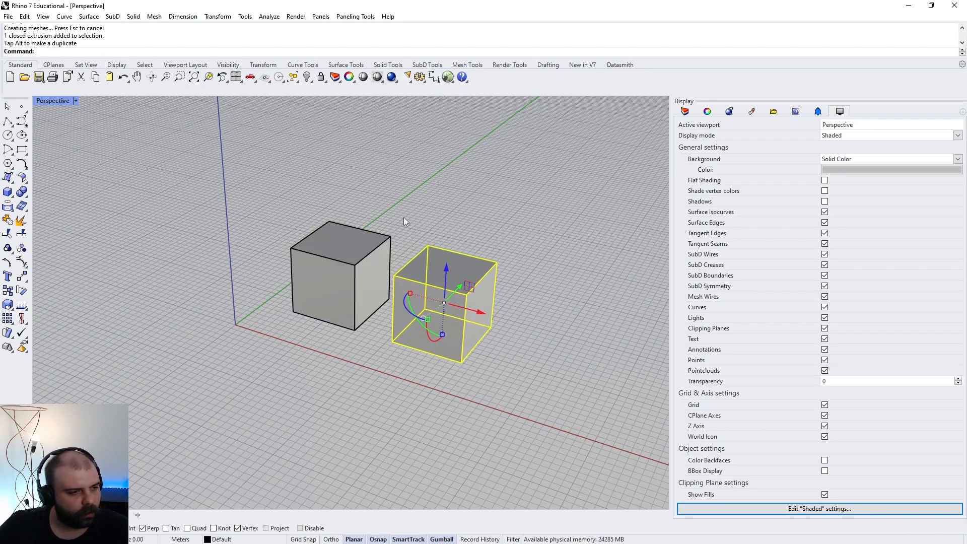
left_click(375, 258)
type("Copy")
key("Return")
key("Escape")
left_click(438, 281)
key("Return")
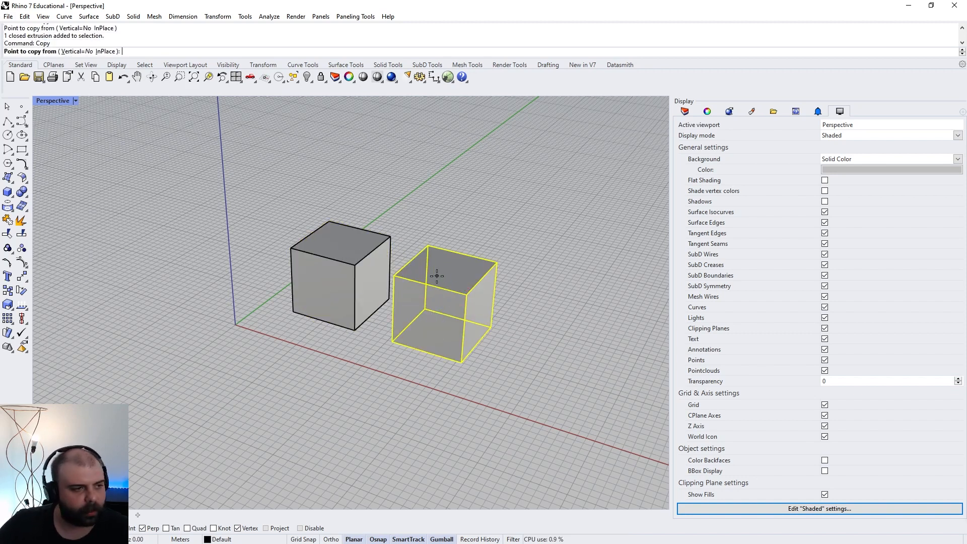
left_click(291, 247)
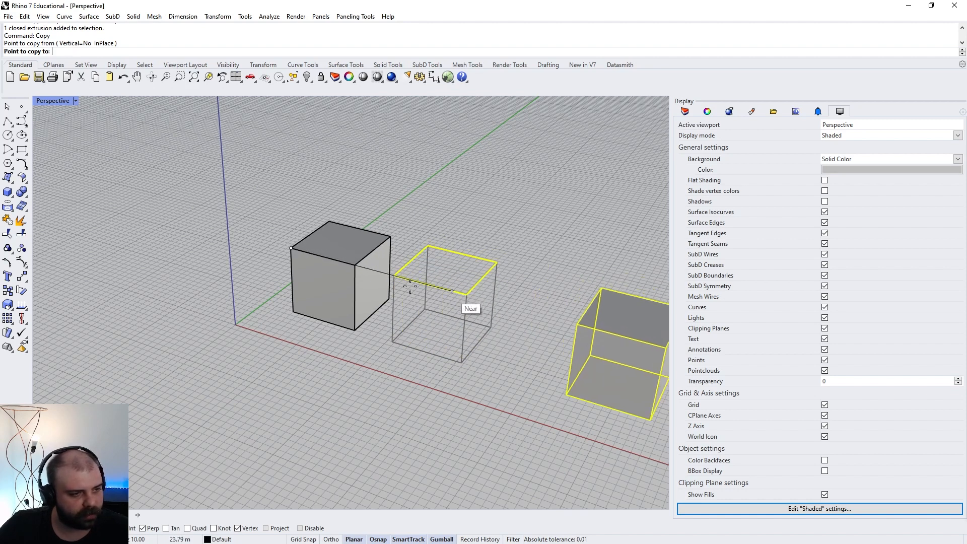
left_click(393, 276)
key("Return")
Duplicate the row of three boxes along the green axis to make a parallel second row
scroll(477, 328, "down", 5)
left_click_drag(539, 421, 322, 260)
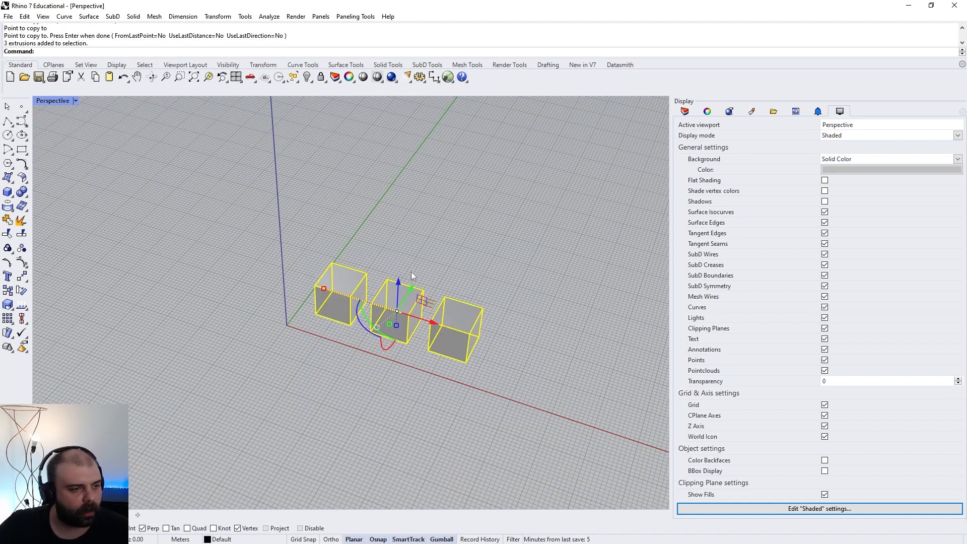
key("alt")
left_click_drag(412, 288, 475, 233)
left_click(479, 234)
Copy the second row of boxes along the green axis at the same spacing, using box corners as reference points
left_click_drag(537, 278, 437, 223)
right_click_drag(487, 209, 395, 218)
left_click(418, 215)
left_click_drag(531, 425, 427, 267)
type("Co")
key("Return")
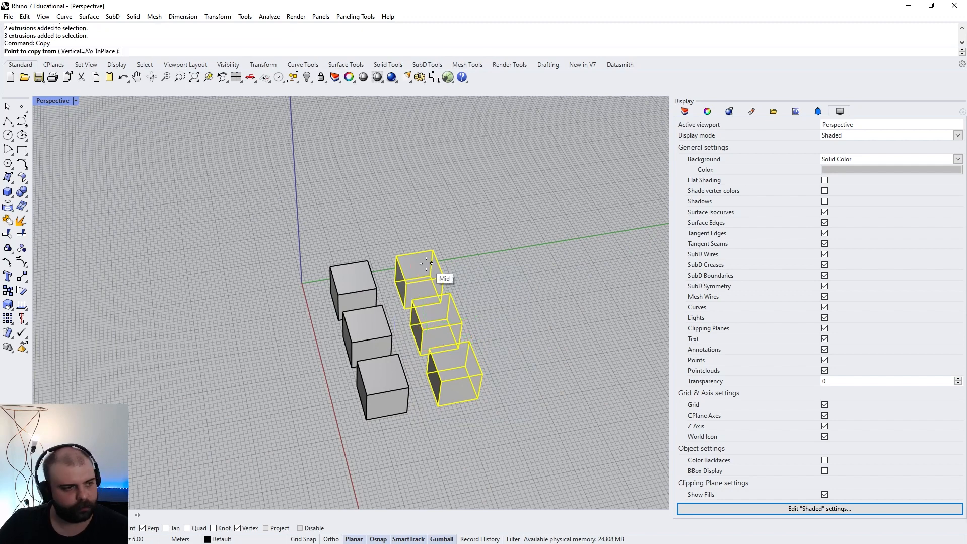
left_click(377, 289)
left_click(431, 273)
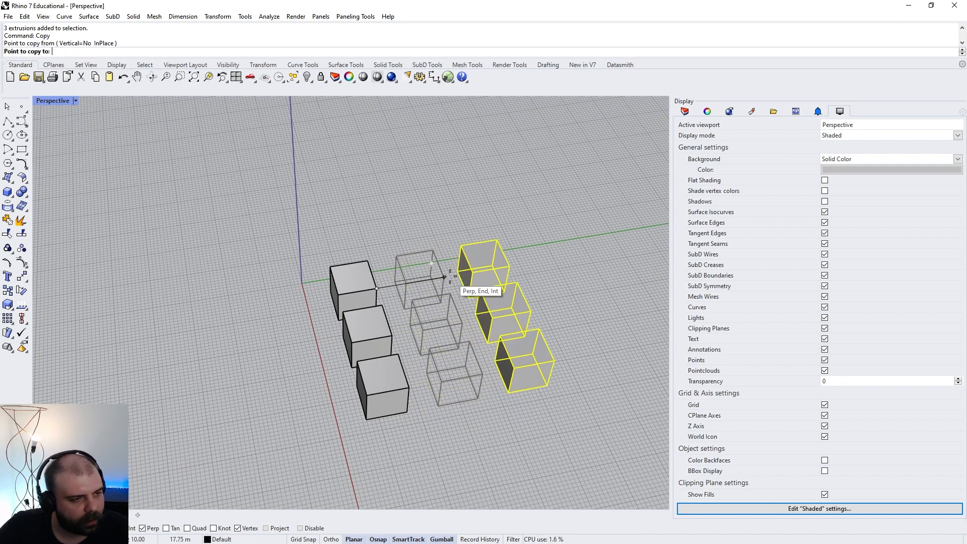
key("Return")
Switch back to Grasshopper and place a Brep parameter on the canvas below the Bifocals component
right_click_drag(496, 227, 410, 271)
scroll(446, 207, "up", 8)
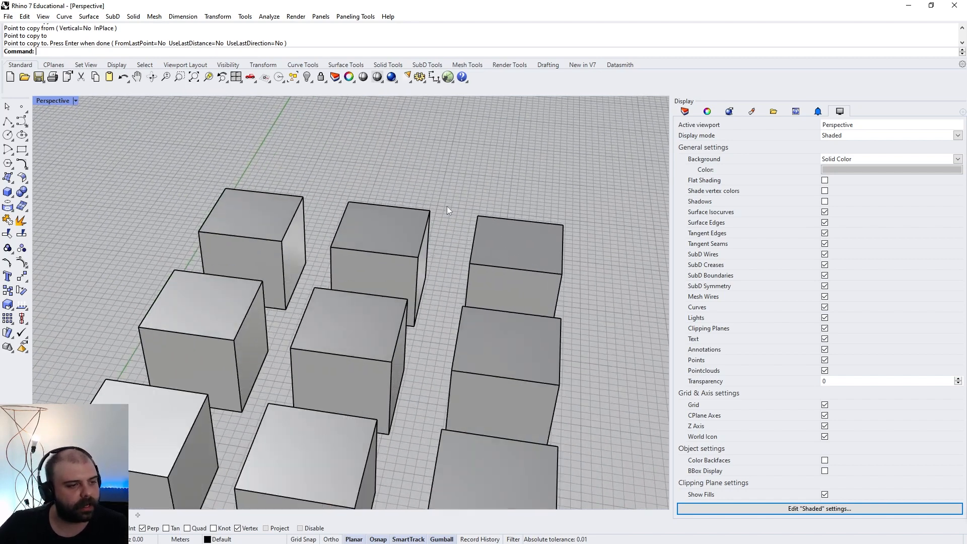
right_click_drag(446, 207, 431, 222)
scroll(410, 234, "down", 7)
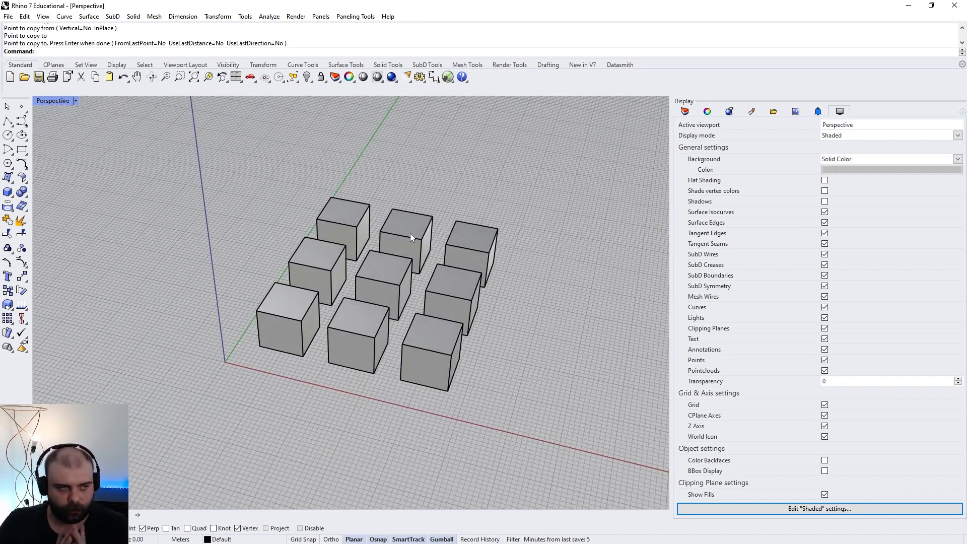
left_click(448, 76)
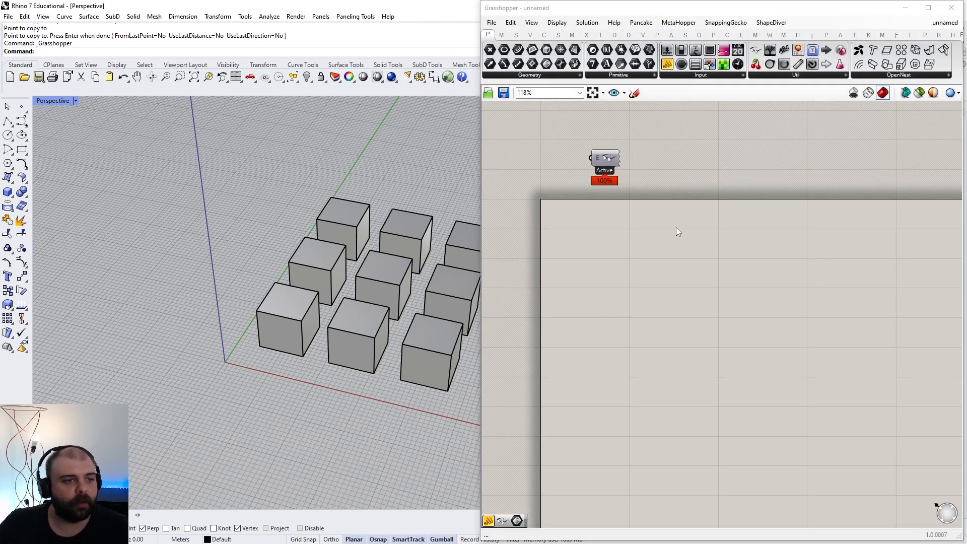
double_click(630, 246)
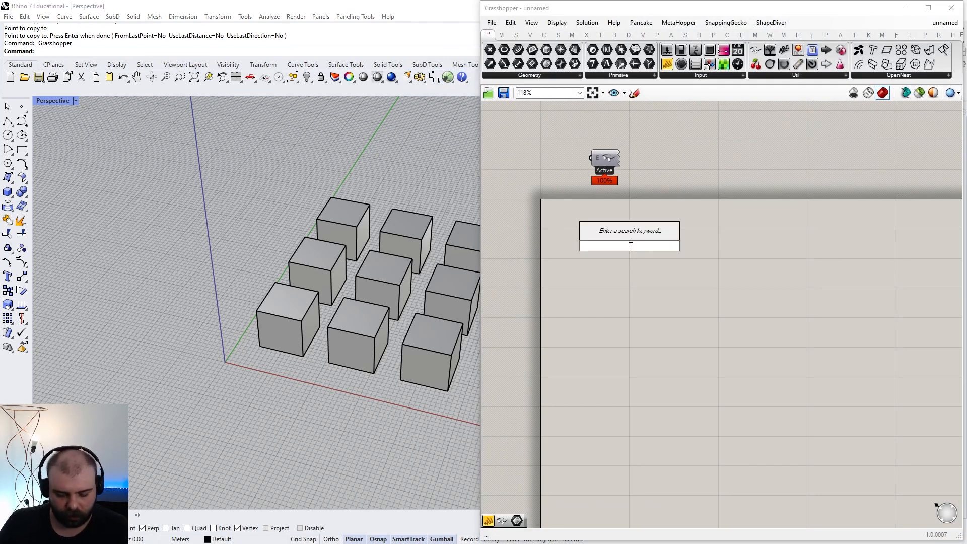
type("BREP")
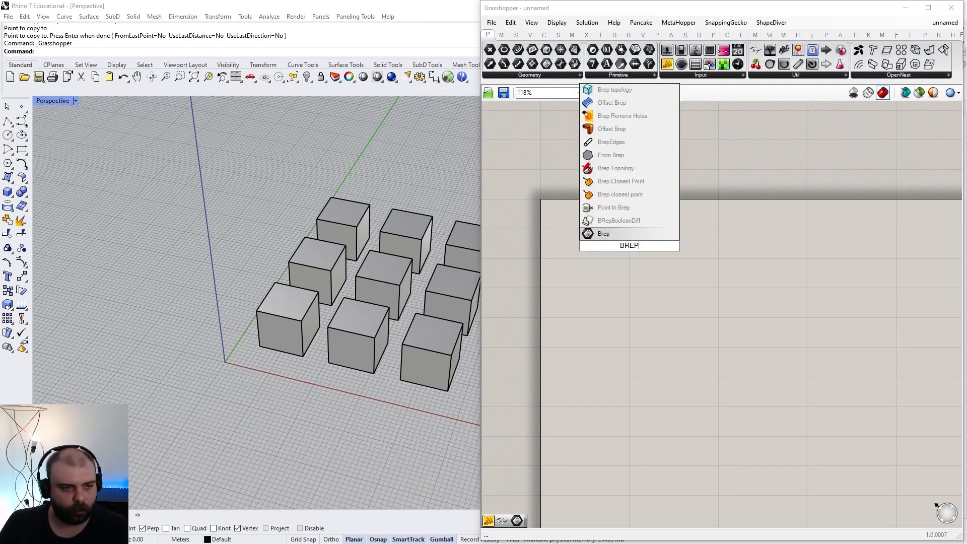
key("Return")
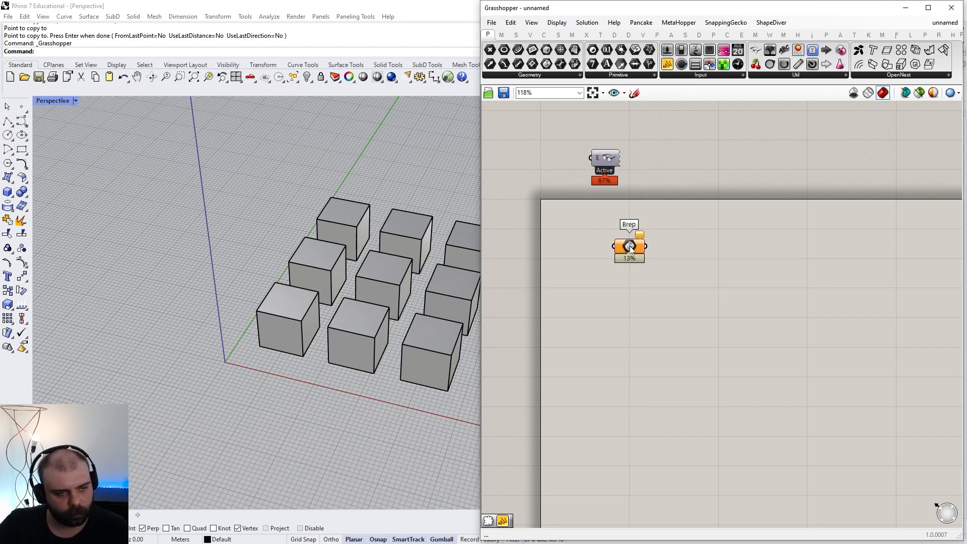
Reference all nine Rhino boxes as multiple Breps in the Brep parameter
right_click(630, 247)
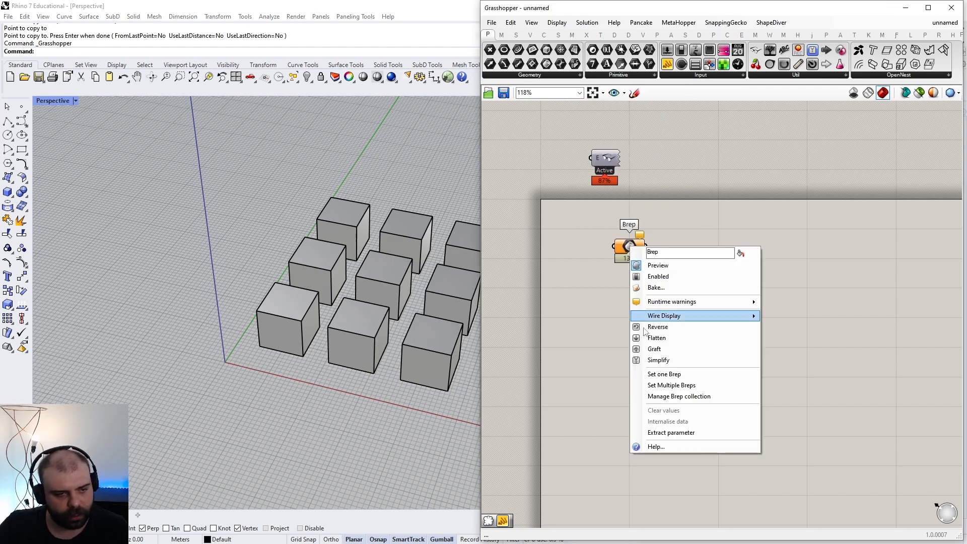
left_click(674, 386)
left_click(310, 316)
left_click(355, 330)
left_click(438, 314)
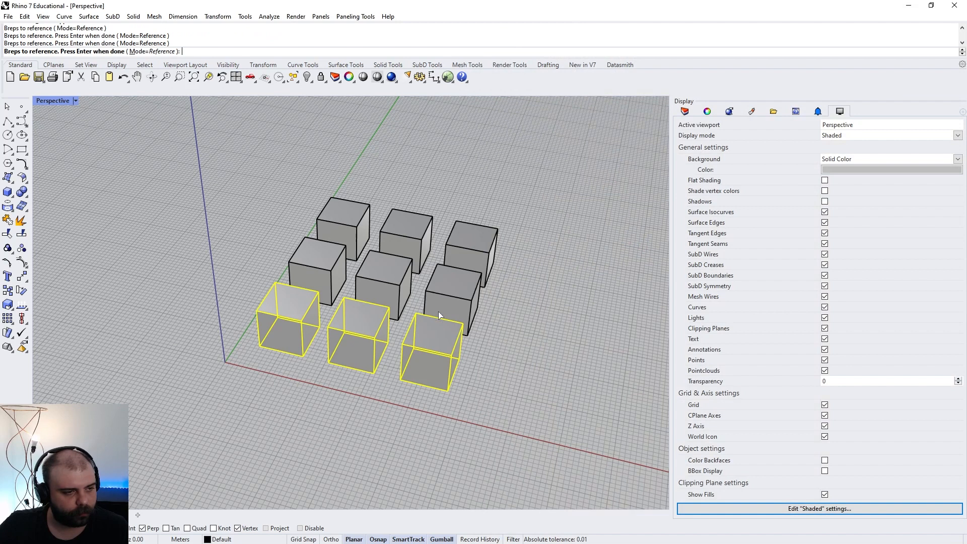
left_click(453, 289)
left_click(375, 277)
left_click(317, 267)
left_click(343, 221)
left_click(405, 231)
left_click(463, 245)
key("Return")
Hide the nine original boxes in the Rhino viewport with the Hide command
scroll(177, 250, "down", 3)
left_click_drag(217, 174, 435, 395)
type("Hide")
key("Return")
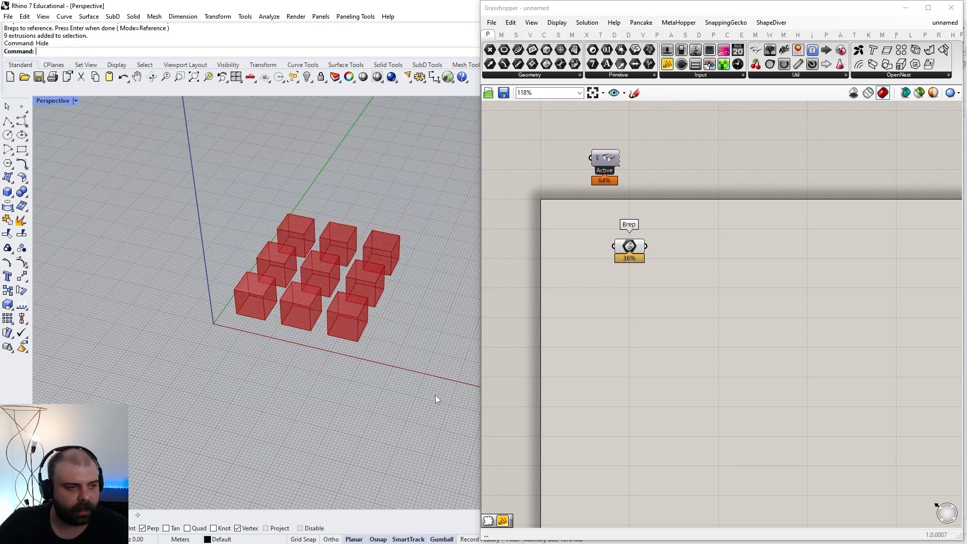
Examine the Grasshopper preview of the nine boxes from above, close up and from a low side angle
scroll(332, 258, "up", 5)
right_click_drag(343, 257, 351, 283)
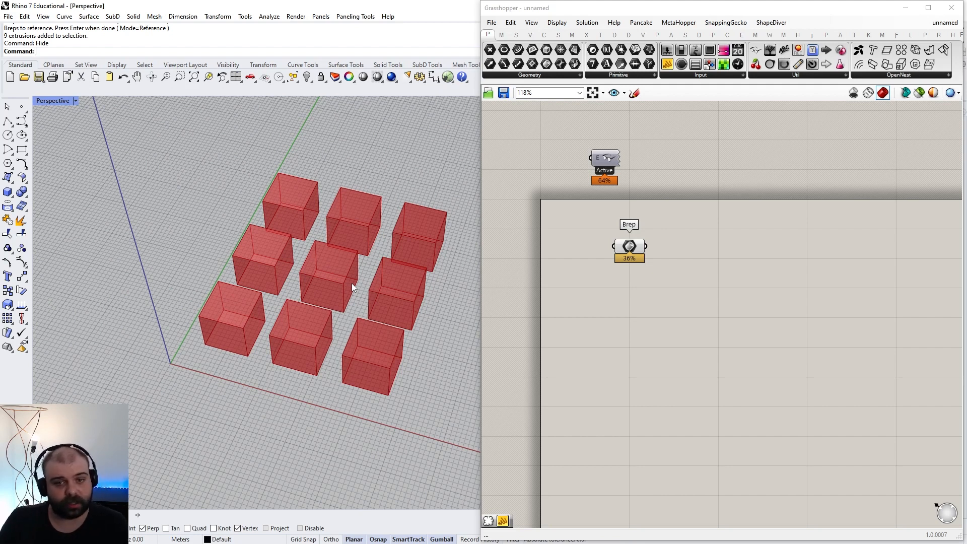
right_click_drag(279, 301, 254, 310)
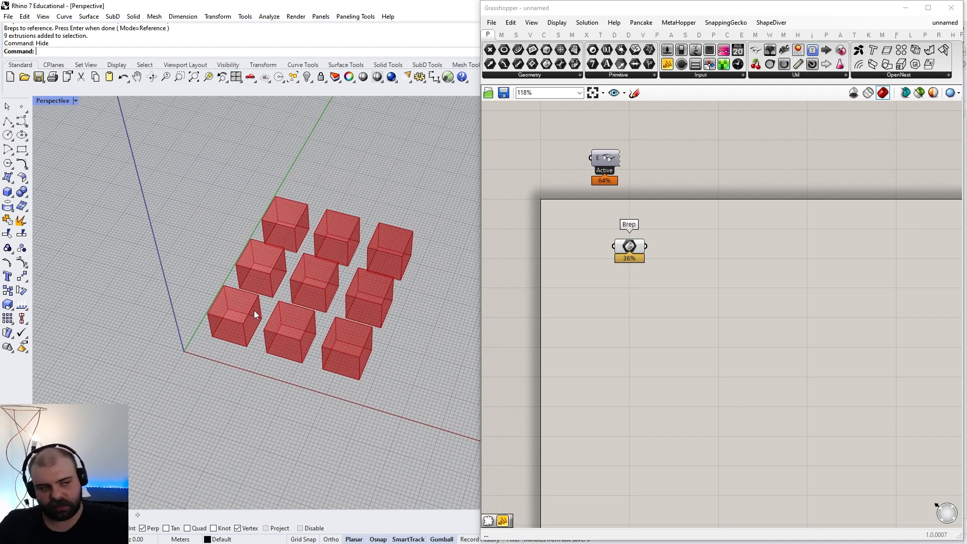
right_click_drag(276, 301, 246, 331)
right_click_drag(390, 313, 227, 238)
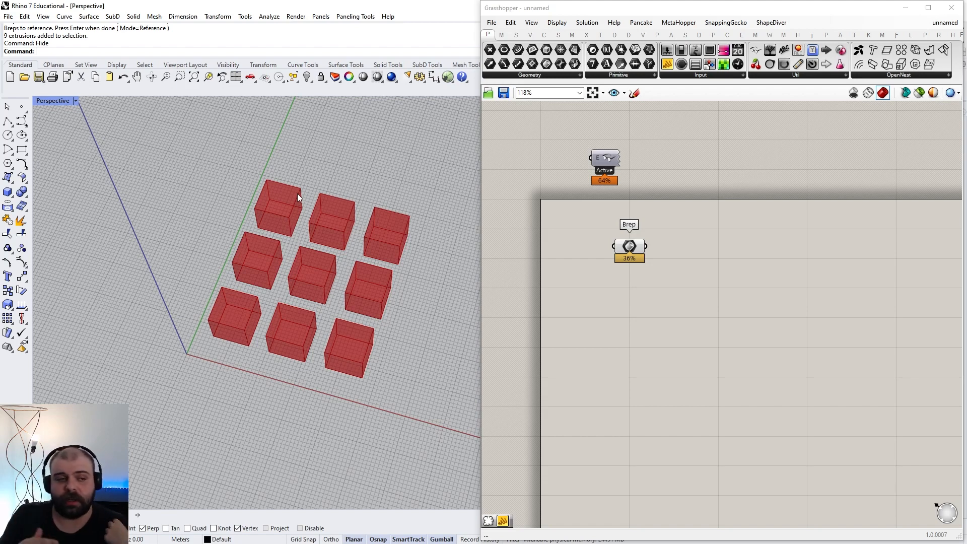
right_click_drag(298, 198, 334, 137)
scroll(340, 315, "up", 5)
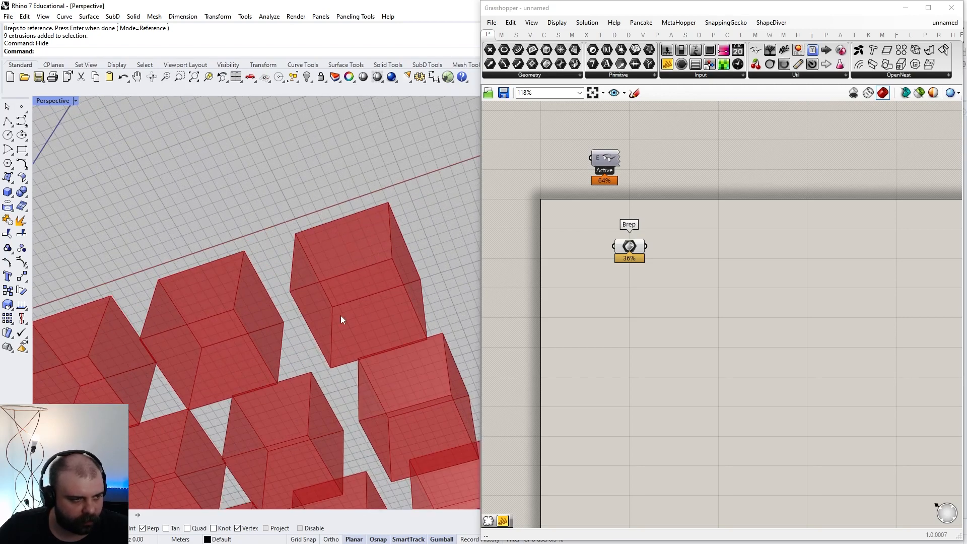
scroll(342, 288, "down", 8)
right_click_drag(342, 288, 334, 328)
scroll(346, 300, "up", 2)
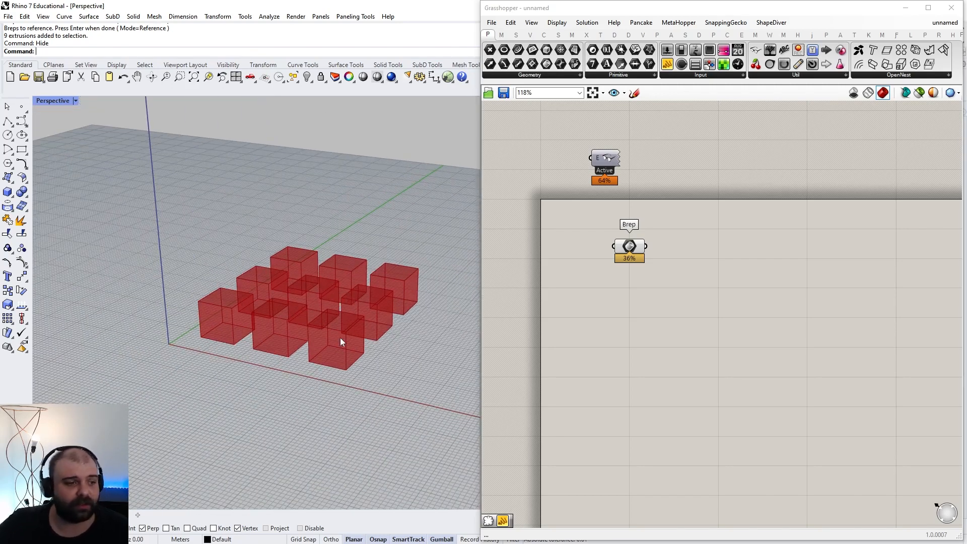
scroll(440, 312, "up", 2)
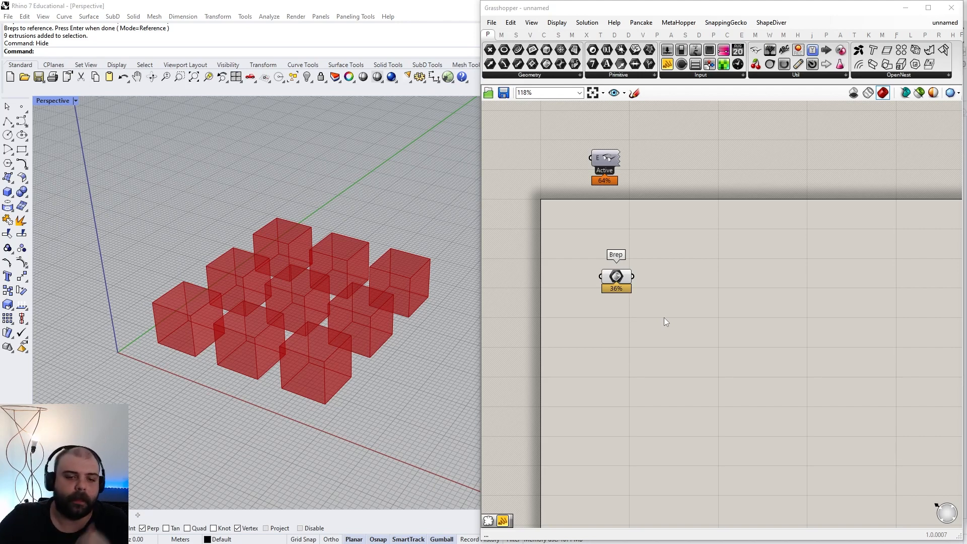
right_click_drag(322, 388, 327, 244)
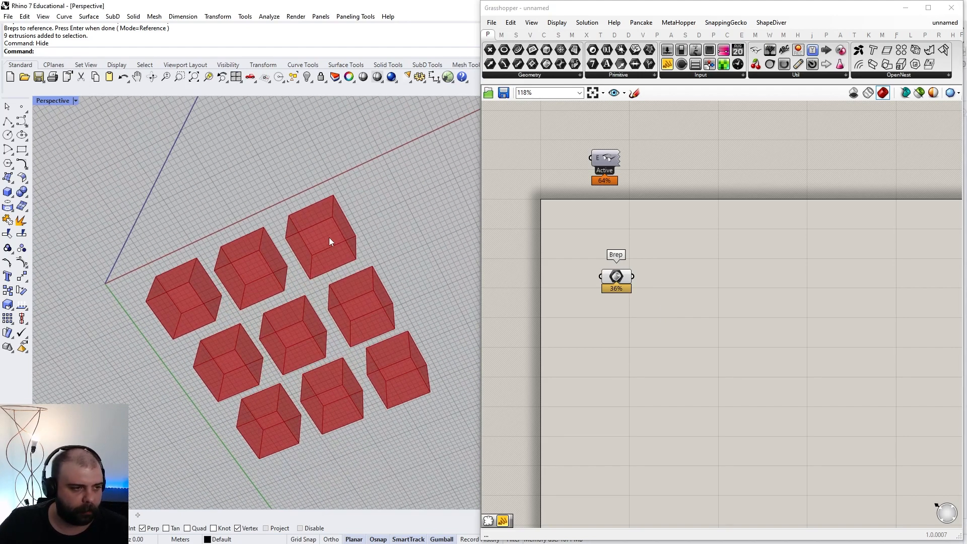
scroll(322, 243, "up", 4)
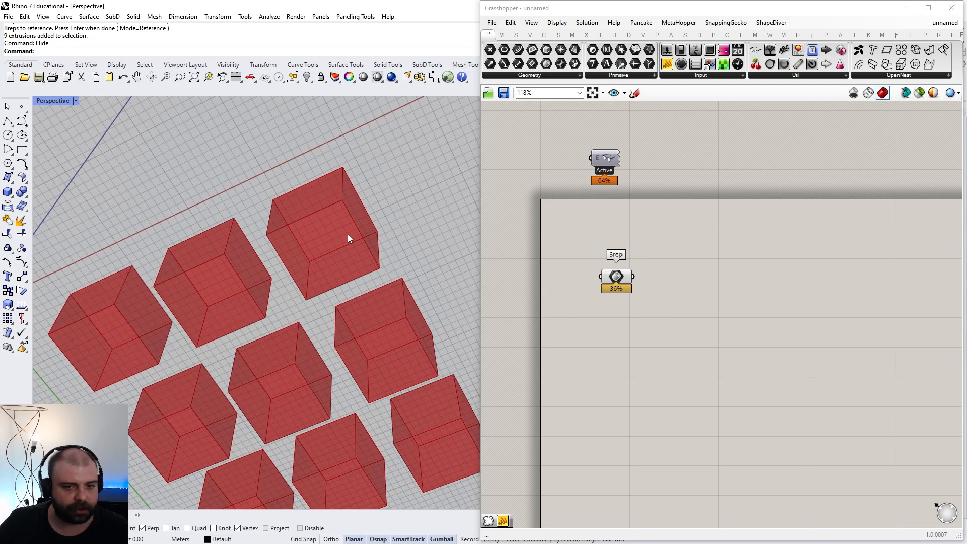
right_click_drag(376, 208, 381, 362)
left_click_drag(614, 282, 615, 285)
right_click_drag(294, 361, 312, 352)
Add a Deconstruct Brep component to the canvas beside the Brep parameter
left_click(687, 336)
double_click(685, 333)
type("dew")
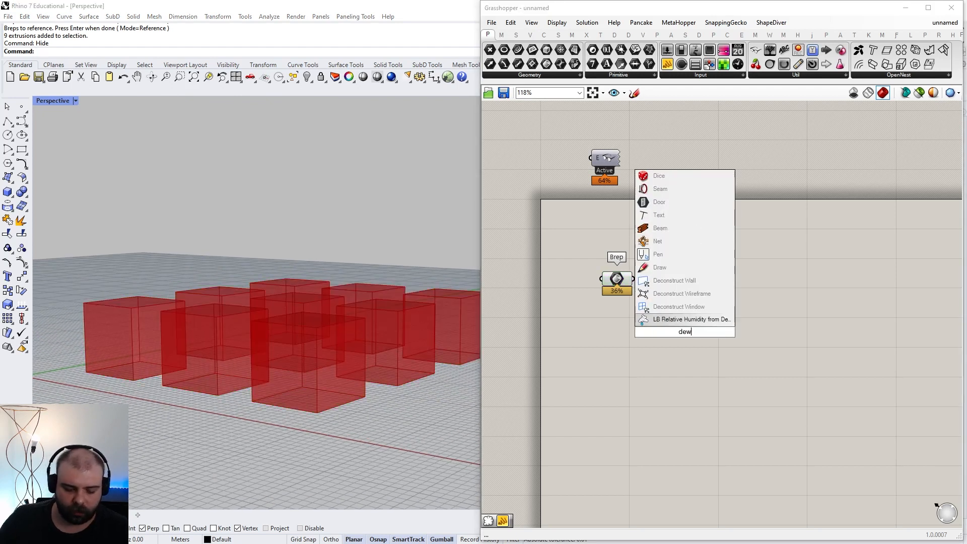
key("BackSpace")
type("constru")
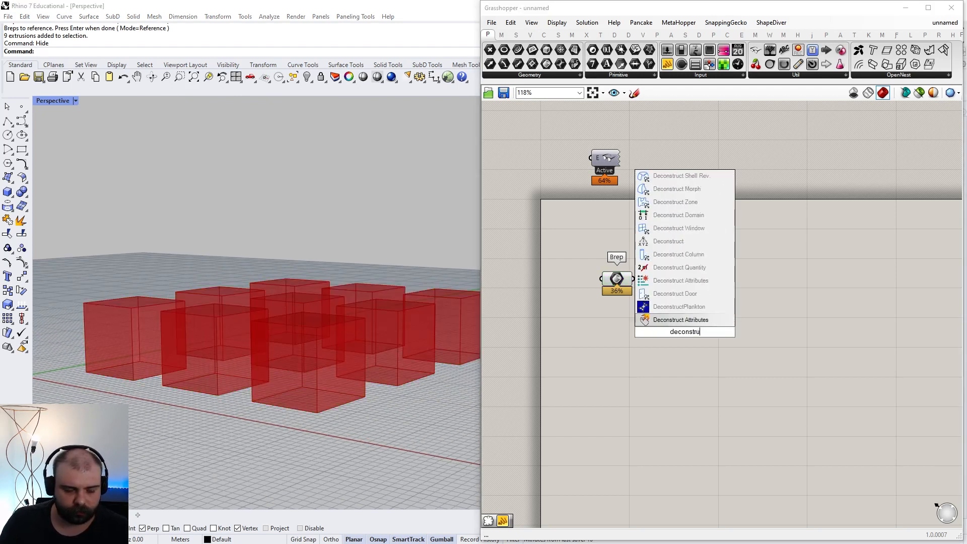
type("ct brep")
left_click(684, 316)
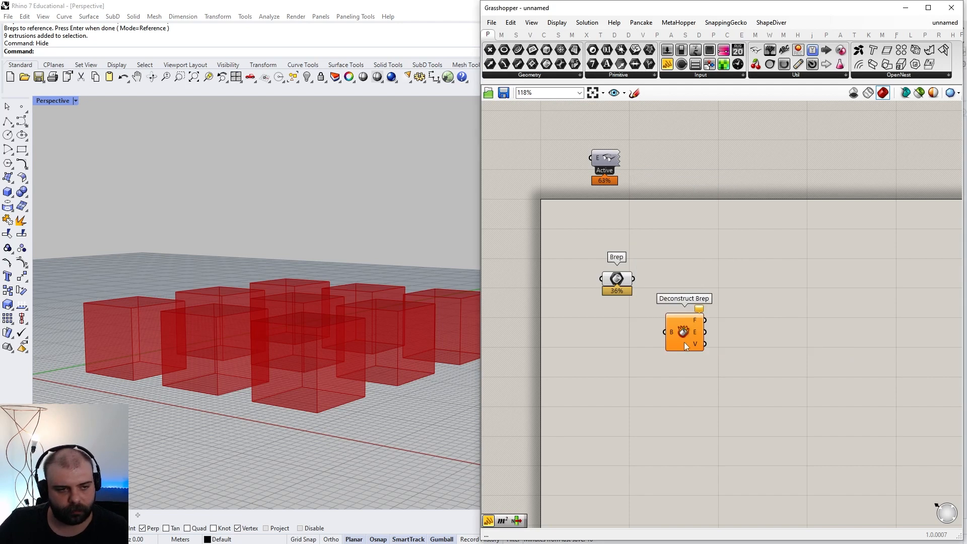
Align Deconstruct Brep with the Brep parameter, connect the parameter to its B input, and select Deconstruct Brep
left_click_drag(616, 277, 701, 301)
scroll(636, 282, "up", 2)
left_click(637, 238)
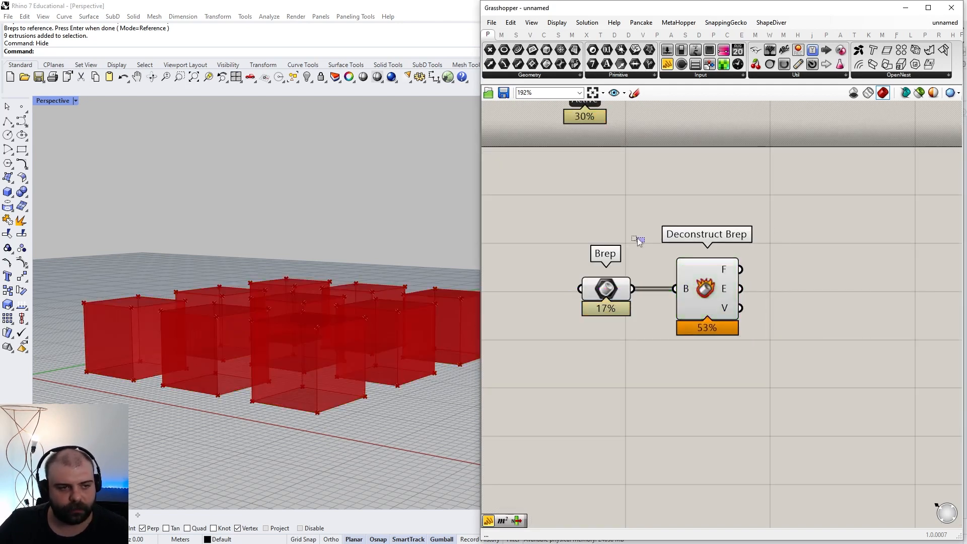
scroll(637, 241, "down", 1)
scroll(636, 243, "down", 1)
left_click(692, 271)
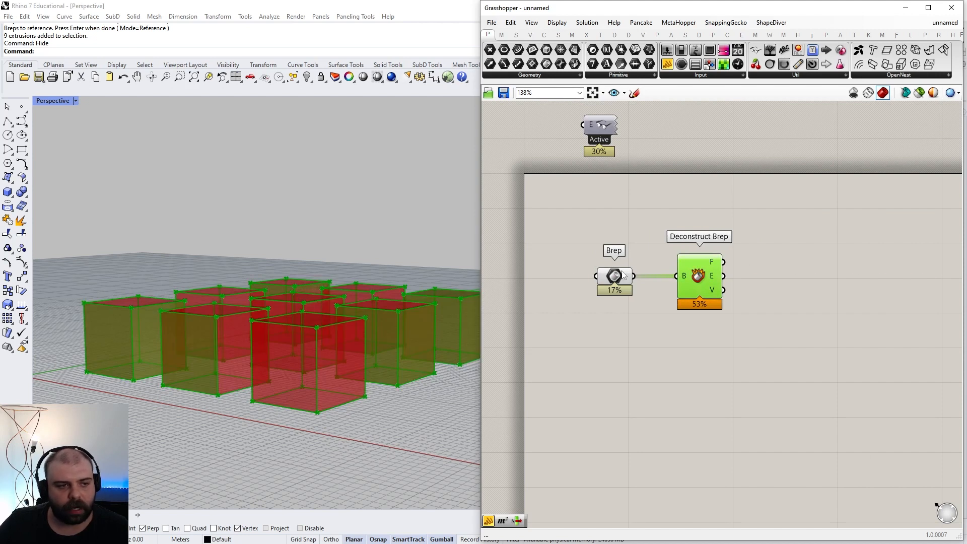
Add a panel beside Deconstruct Brep and connect the component's F output to it
left_click(667, 73)
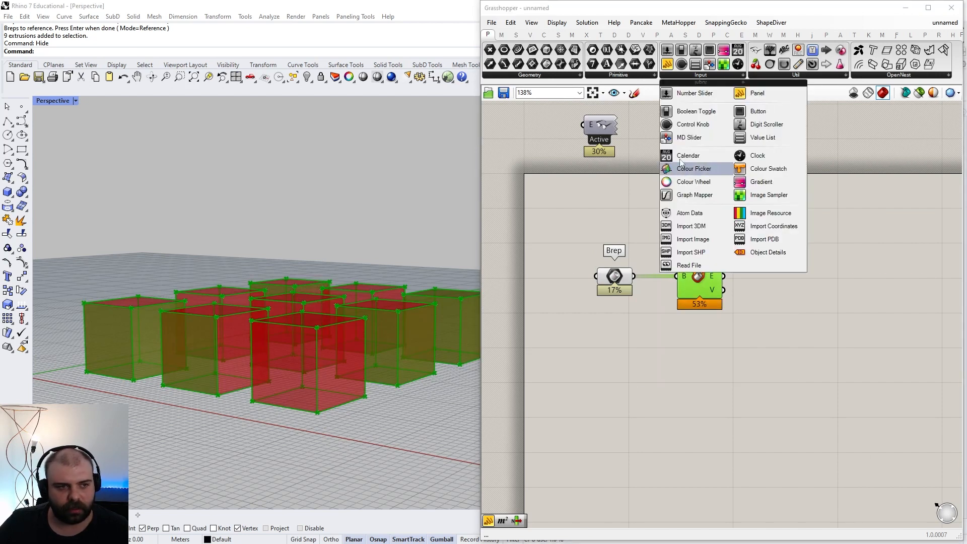
left_click_drag(666, 64, 668, 181)
left_click_drag(635, 276, 821, 230)
left_click_drag(723, 262, 755, 185)
left_click_drag(725, 295, 755, 185)
left_click_drag(806, 214, 810, 230)
left_click_drag(719, 230, 841, 237)
Add a List Item component below the panel and connect Deconstruct Brep's F output to its L input
scroll(760, 222, "down", 2)
right_click_drag(379, 369, 318, 364)
double_click(715, 299)
type("list item")
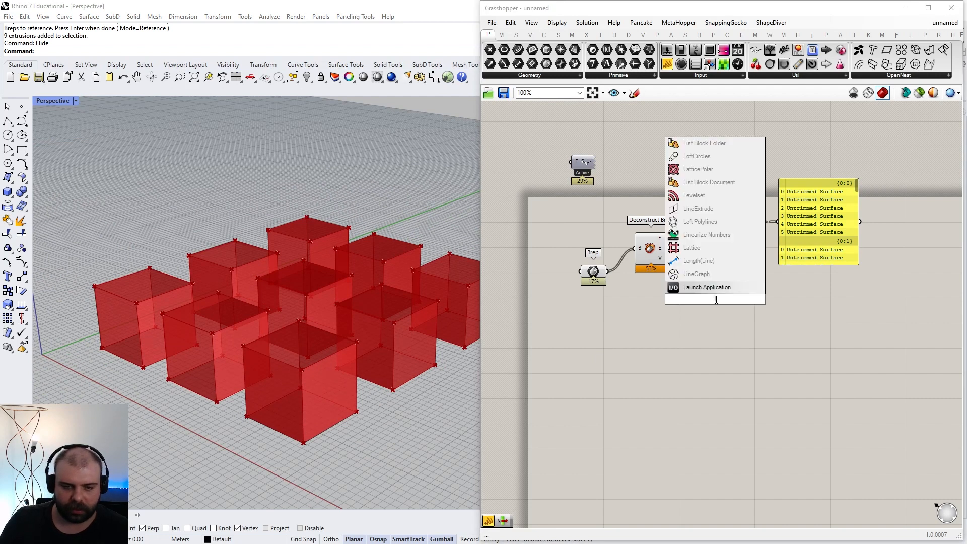
key("Return")
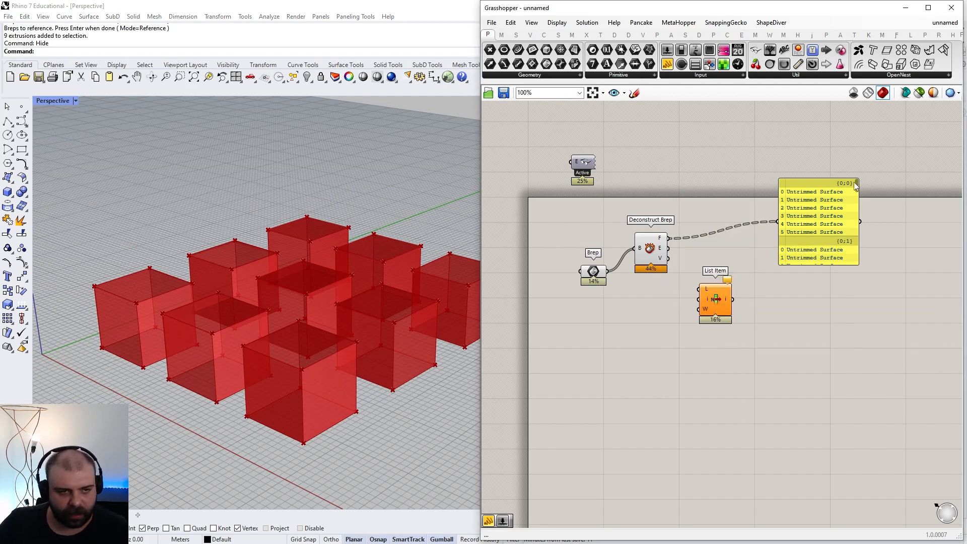
scroll(653, 240, "up", 3)
left_click_drag(677, 237, 726, 319)
left_click(752, 337)
Add an integer slider starting at 0, connect it to List Item's i input and set the index to 4
right_click_drag(341, 319, 383, 368)
double_click(658, 359)
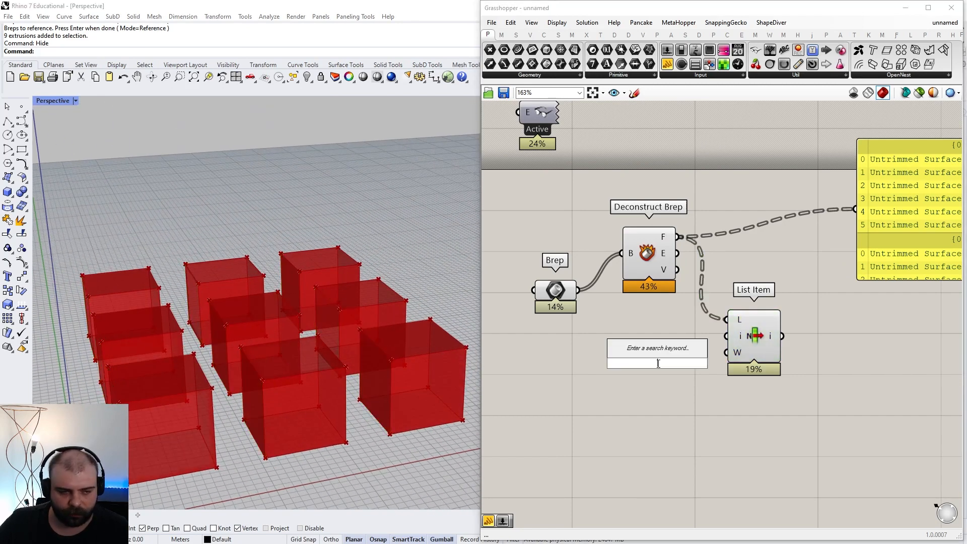
type("0<")
key("Return")
left_click_drag(689, 354, 726, 336)
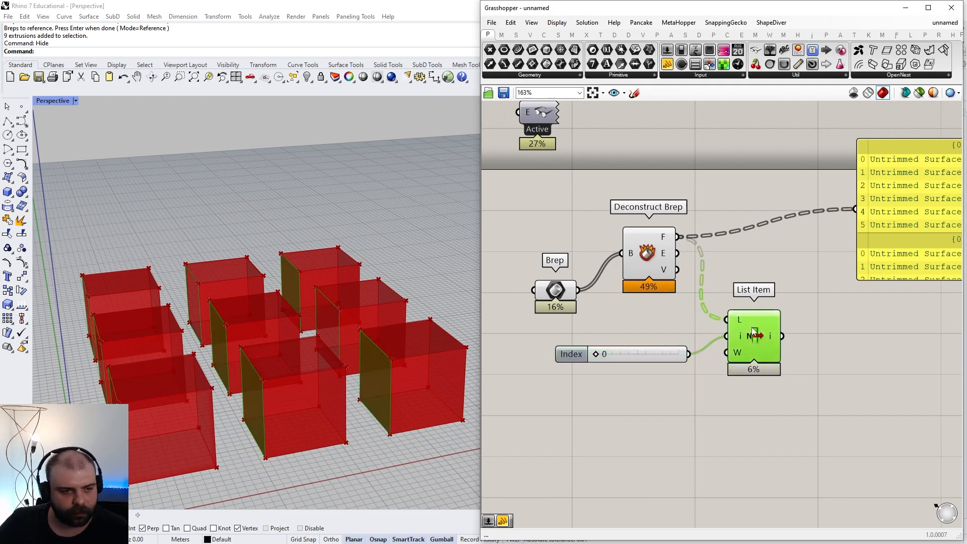
left_click_drag(596, 354, 658, 369)
Turn off the preview of the Brep parameter and Deconstruct Brep so only the List Item faces are displayed
right_click_drag(418, 395, 403, 292)
left_click_drag(664, 314, 531, 201)
key("ctrl+q")
right_click_drag(201, 262, 171, 353)
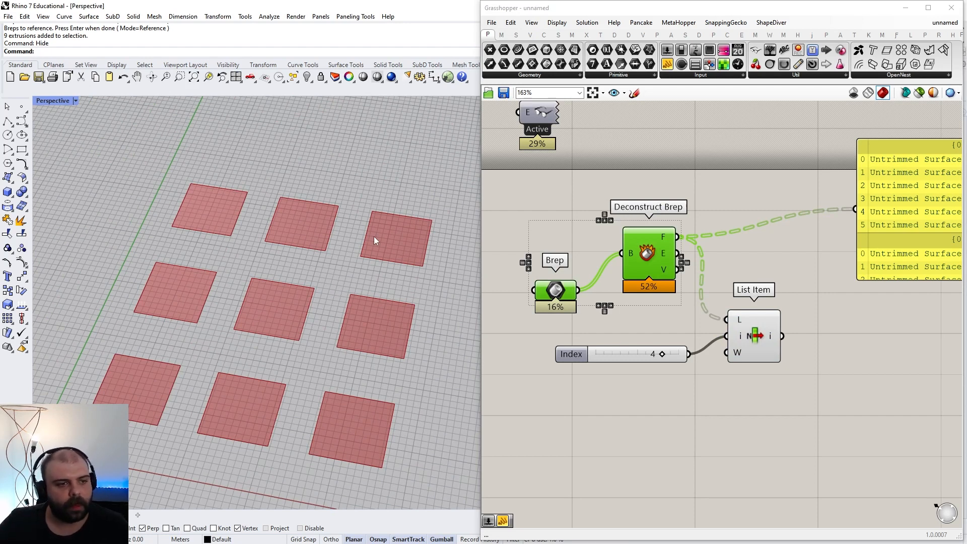
Space out the face list panel and the List Item component on the canvas
scroll(559, 250, "down", 2)
left_click(657, 249)
scroll(863, 228, "up", 2)
left_click_drag(685, 285, 781, 283)
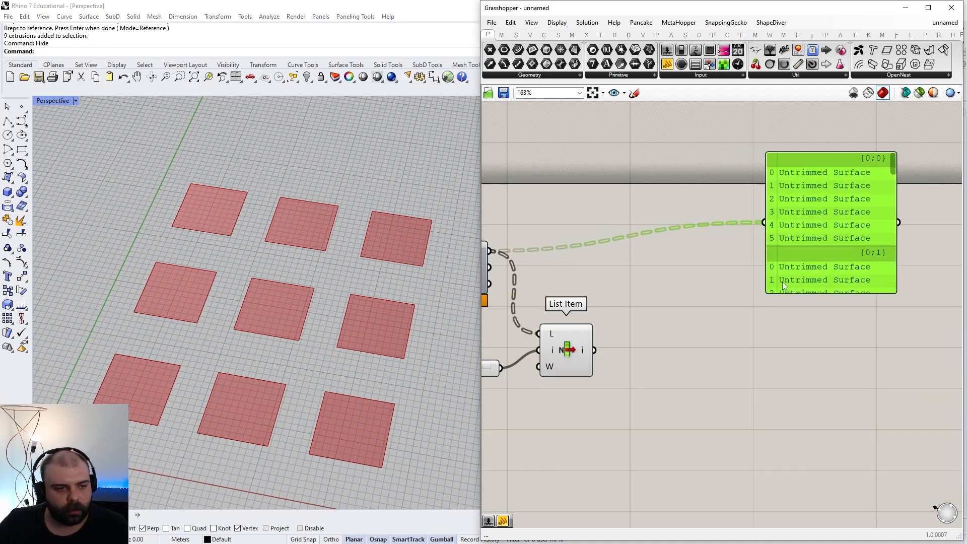
left_click_drag(572, 342, 589, 345)
Add an Area component beside List Item, connected to List Item's output and aligned with it
double_click(683, 359)
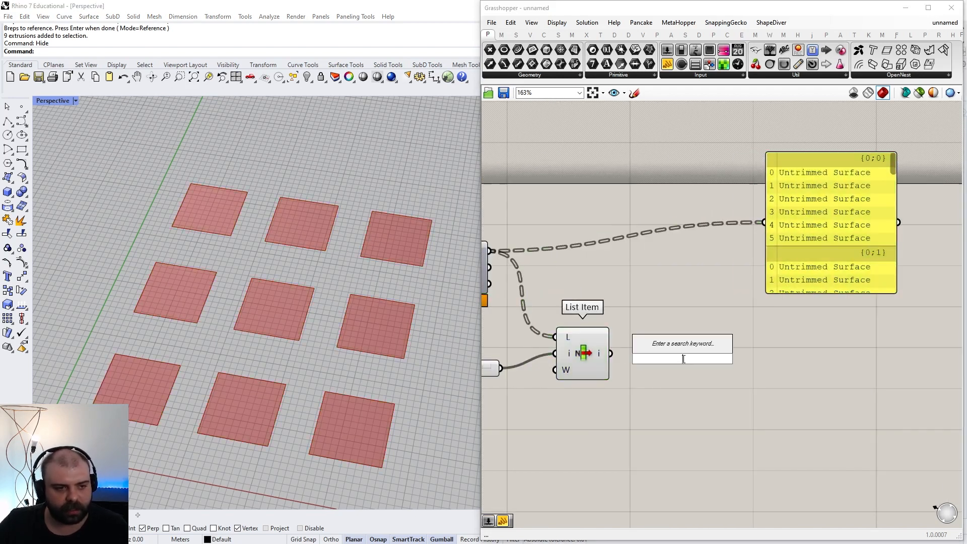
type("area")
key("Return")
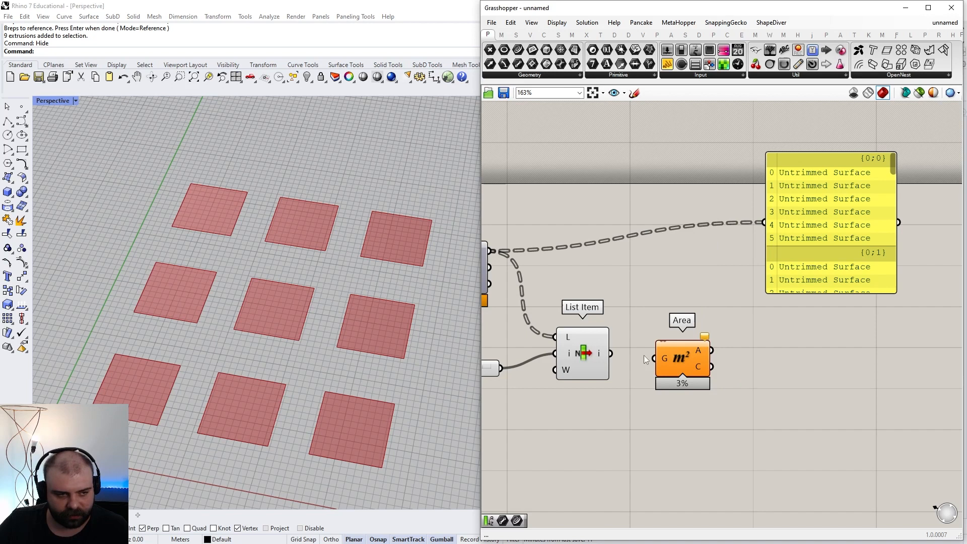
left_click_drag(663, 364, 643, 359)
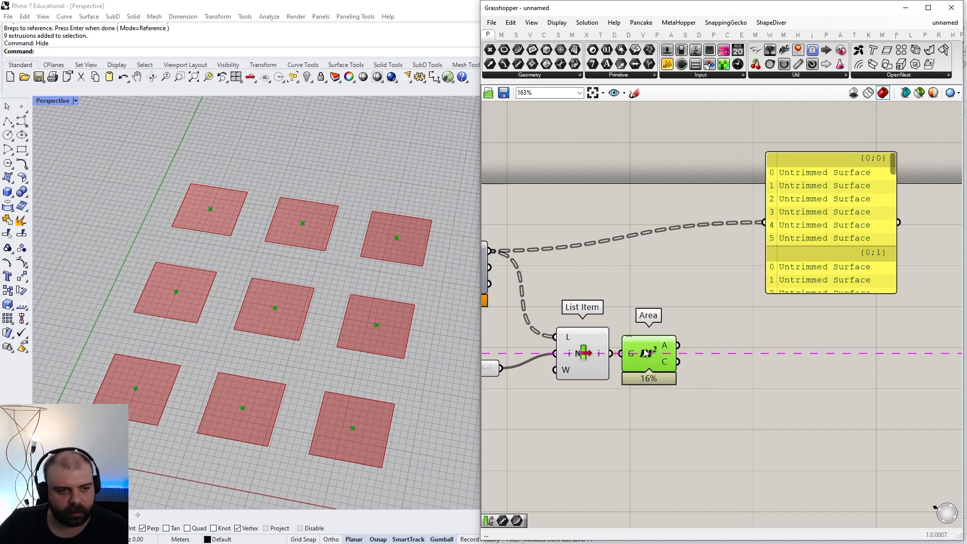
Move the face list panel above List Item and add a new panel connected to Area's A output
left_click_drag(842, 223, 627, 212)
left_click_drag(667, 64, 848, 343)
left_click_drag(699, 346, 782, 341)
left_click_drag(835, 355, 800, 359)
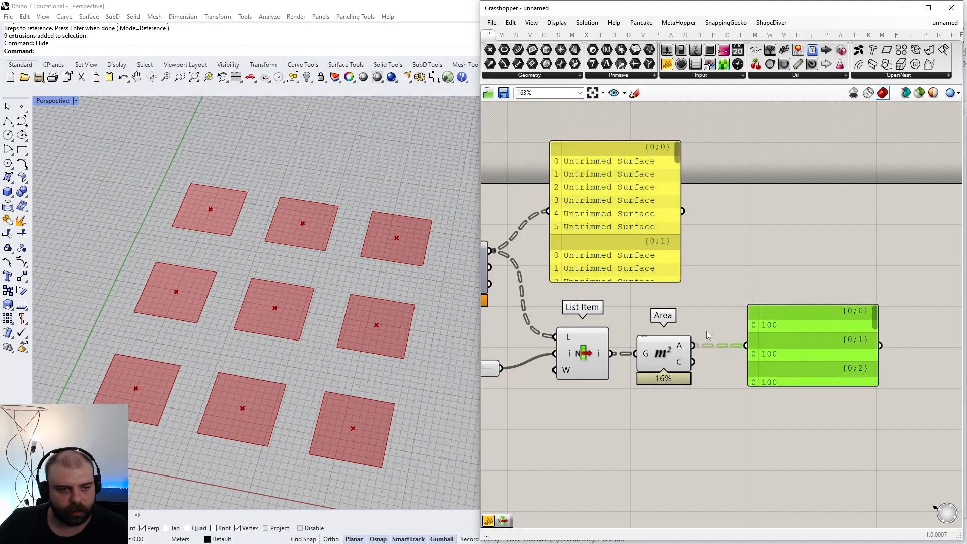
Enlarge the area panel until all nine branches fit and move it closer to the Area component
scroll(706, 331, "down", 1)
right_click_drag(849, 385, 771, 363)
scroll(770, 367, "up", 1)
left_click_drag(769, 357, 754, 532)
scroll(763, 262, "down", 3)
scroll(760, 381, "up", 2)
left_click_drag(760, 381, 760, 311)
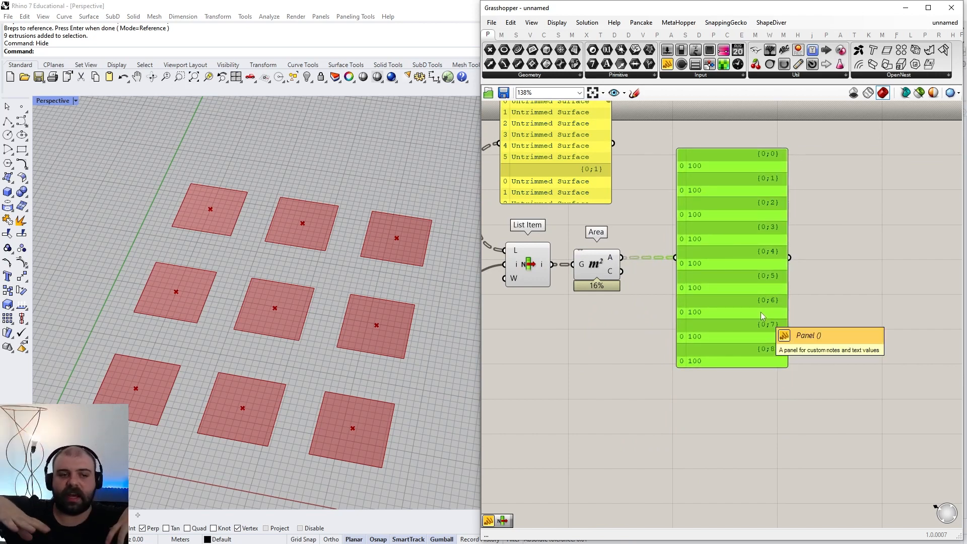
left_click_drag(761, 312, 731, 309)
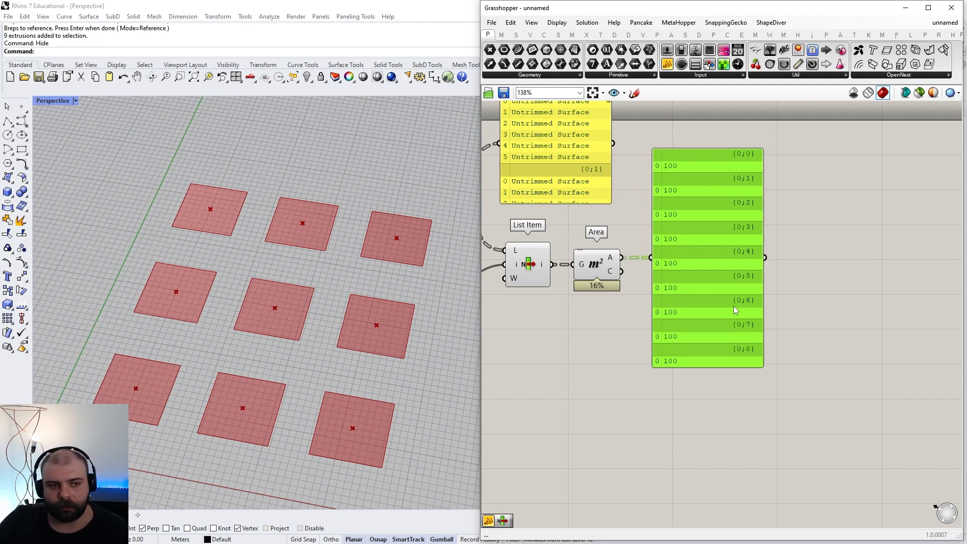
Add a Mass Addition component to the canvas beside the area panel
double_click(805, 287)
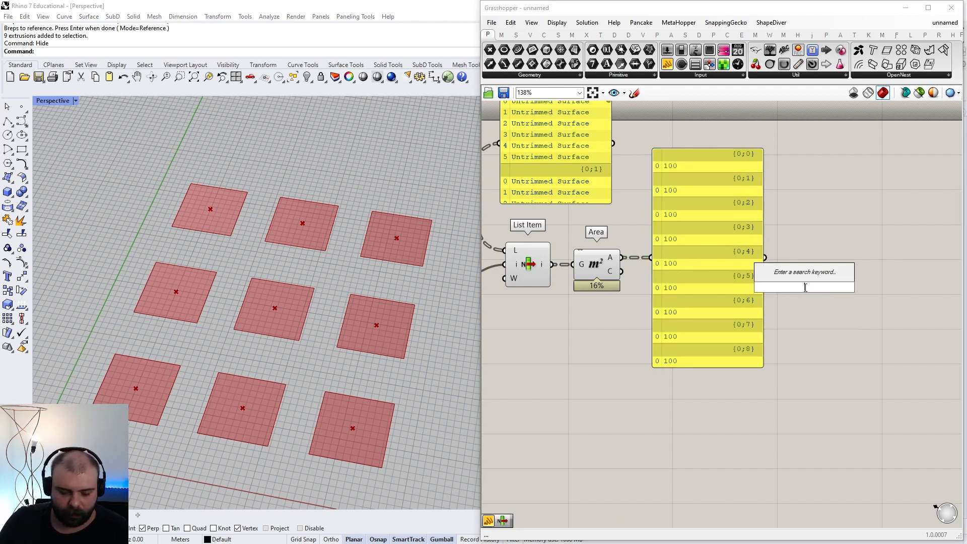
type("mass ad")
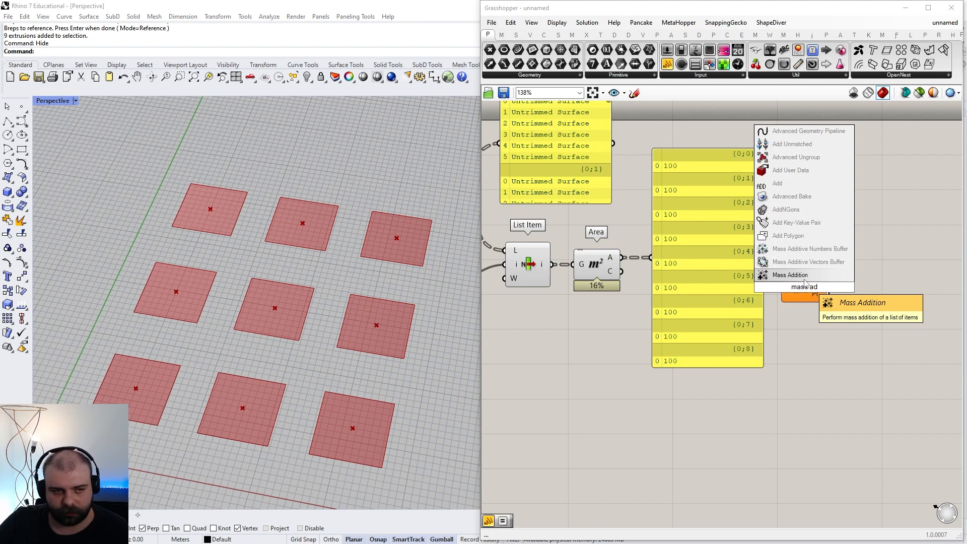
key("Return")
left_click_drag(797, 300, 808, 262)
Create a panel listing 2, 5, 8 and 10 on separate lines and connect it to Mass Addition's input
double_click(760, 252)
type("//")
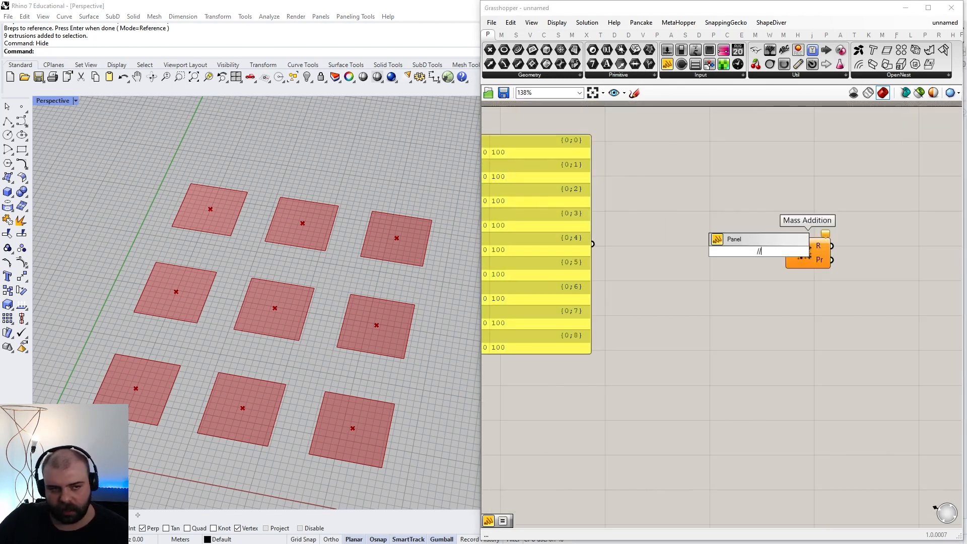
key("Return")
double_click(760, 252)
type("2")
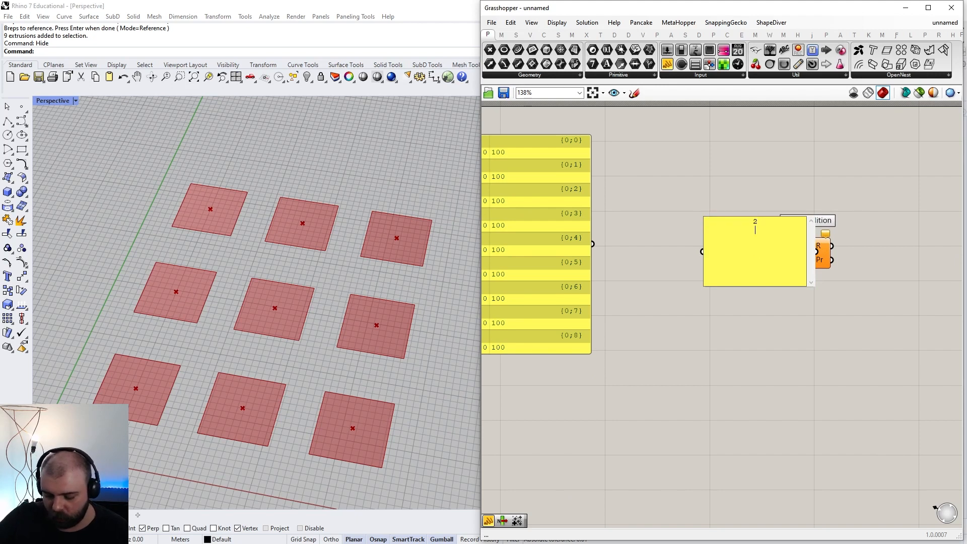
left_click(775, 184)
left_click_drag(773, 255, 669, 223)
left_click_drag(711, 254, 784, 253)
left_click_drag(811, 260, 807, 268)
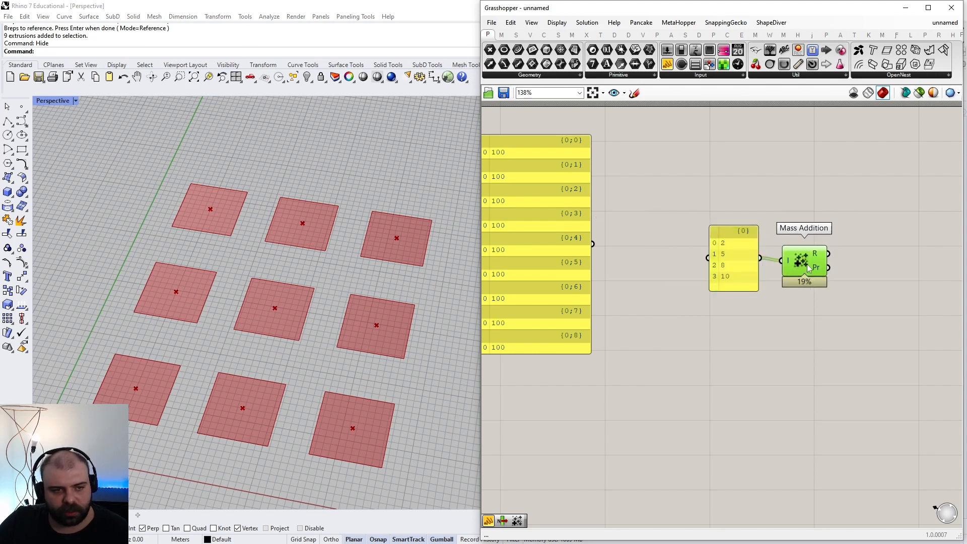
Add an output panel beside Mass Addition and connect it to the Pr output
left_click_drag(667, 64, 898, 191)
left_click_drag(828, 253, 856, 179)
left_click_drag(828, 253, 844, 186)
left_click(854, 183)
scroll(890, 184, "up", 3)
left_click_drag(746, 314, 858, 326)
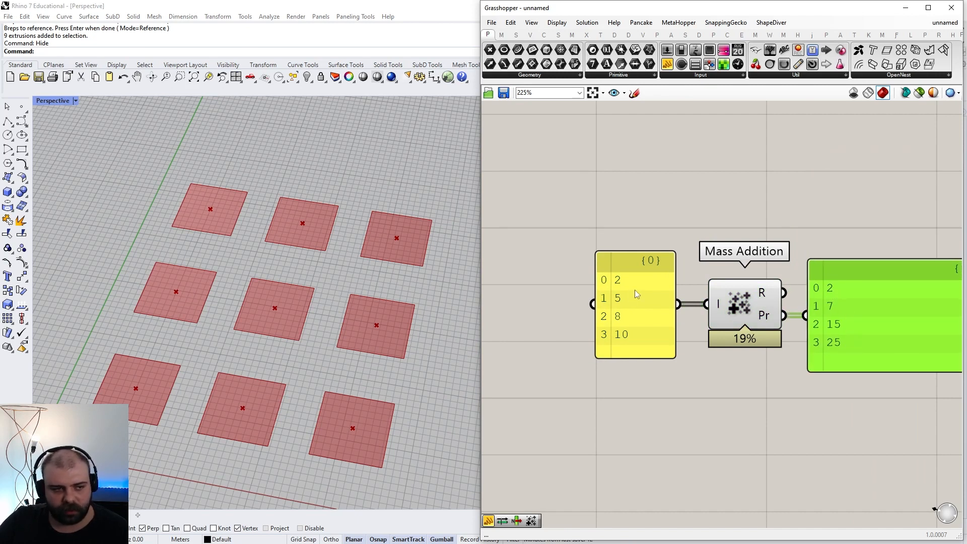
Rewire the output panel from Mass Addition's Pr output to its R output and align the panel with it
scroll(640, 289, "up", 2)
scroll(645, 309, "down", 1)
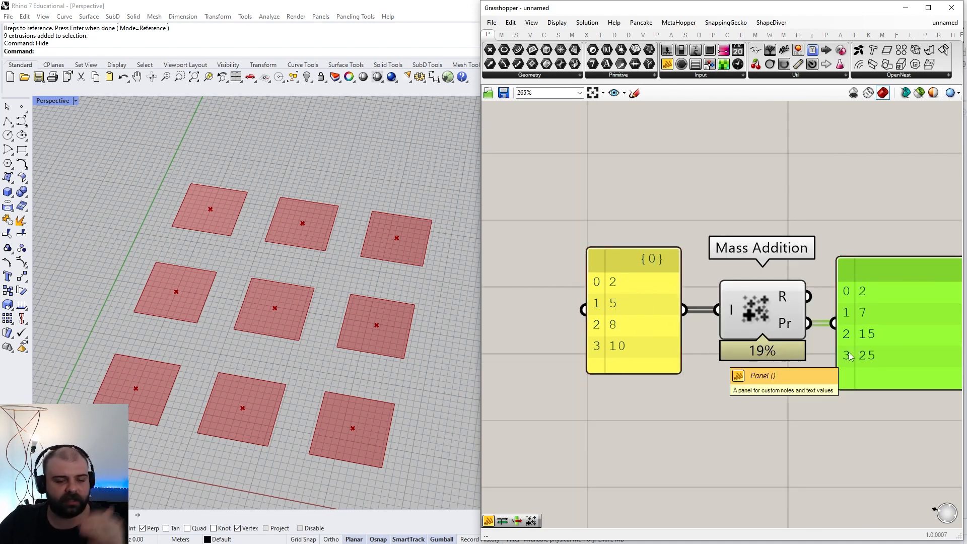
left_click_drag(834, 323, 808, 297)
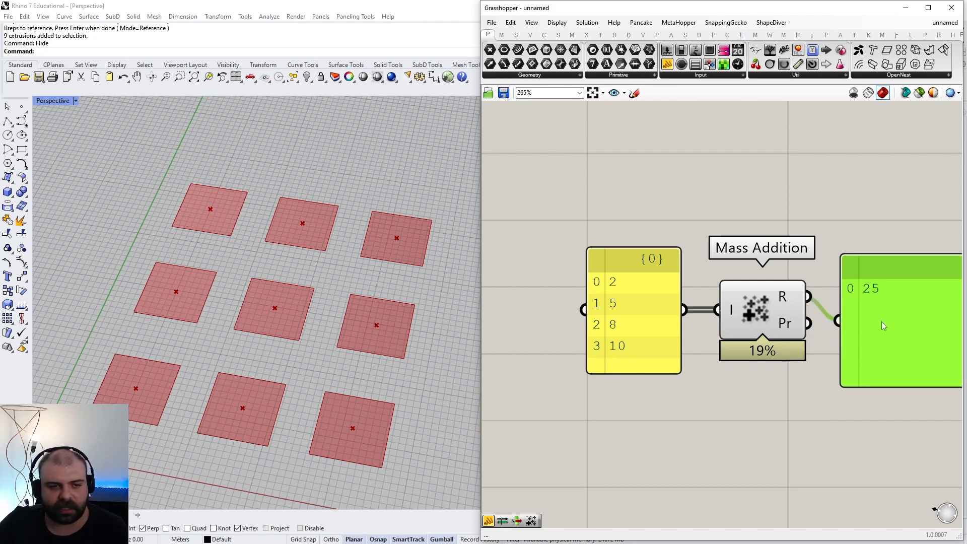
left_click_drag(881, 321, 885, 301)
Delete the panel of test numbers feeding Mass Addition
scroll(835, 313, "down", 3)
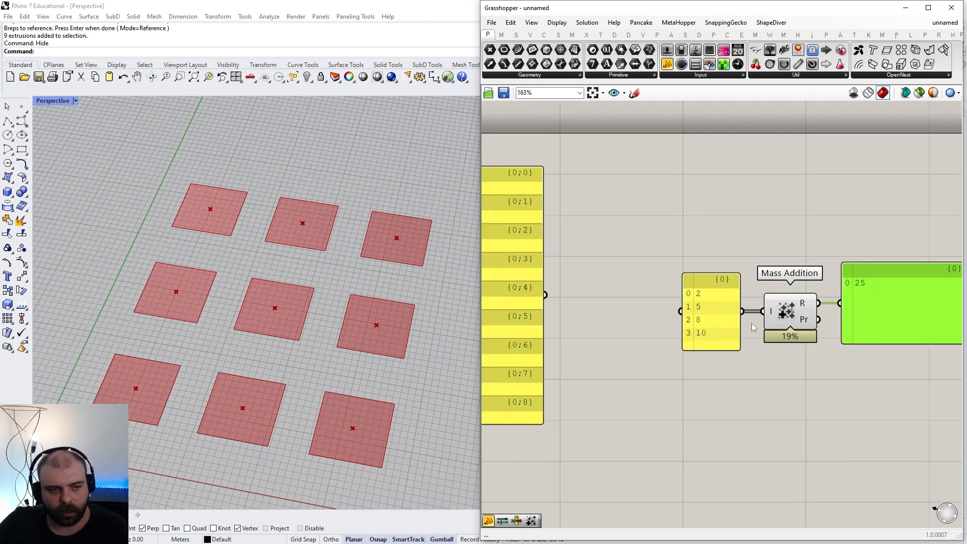
left_click(722, 328)
scroll(722, 327, "down", 2)
right_click_drag(569, 306, 626, 307)
key("Delete")
Move the area panel higher and place Mass Addition with its output panel directly beneath it
left_click_drag(626, 307, 685, 308)
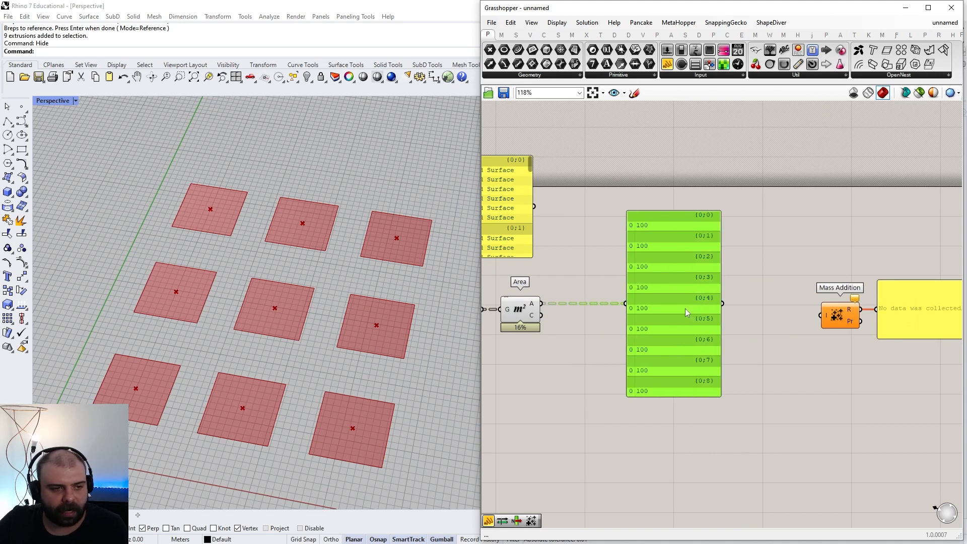
left_click_drag(924, 326, 799, 266)
left_click_drag(673, 343, 666, 264)
left_click(901, 377)
left_click_drag(900, 373, 837, 297)
left_click_drag(836, 316, 664, 360)
left_click(560, 319)
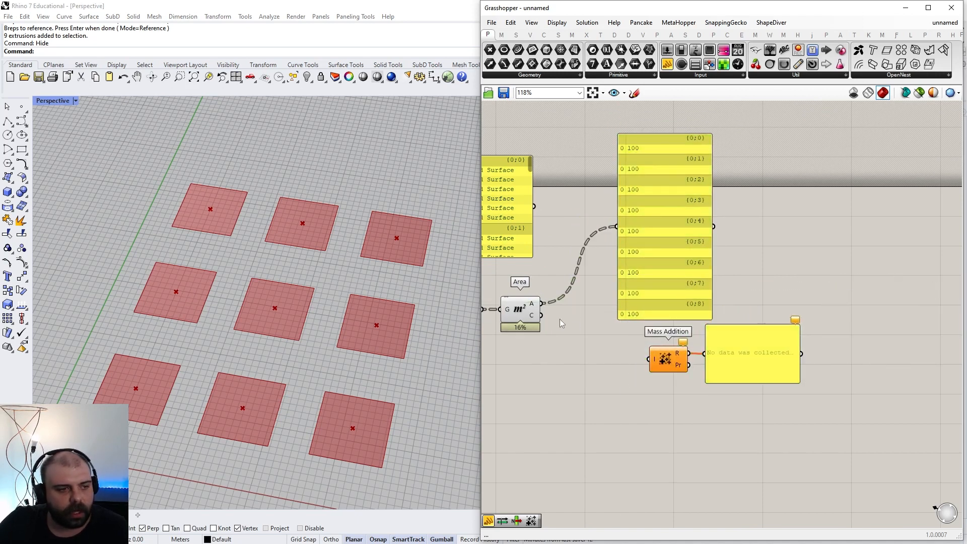
Connect Area's A output to Mass Addition's input and enlarge the result panel to show more branches
scroll(544, 312, "up", 2)
left_click_drag(541, 300, 689, 377)
right_click_drag(903, 414, 863, 381)
left_click_drag(858, 378, 898, 530)
scroll(874, 400, "down", 4)
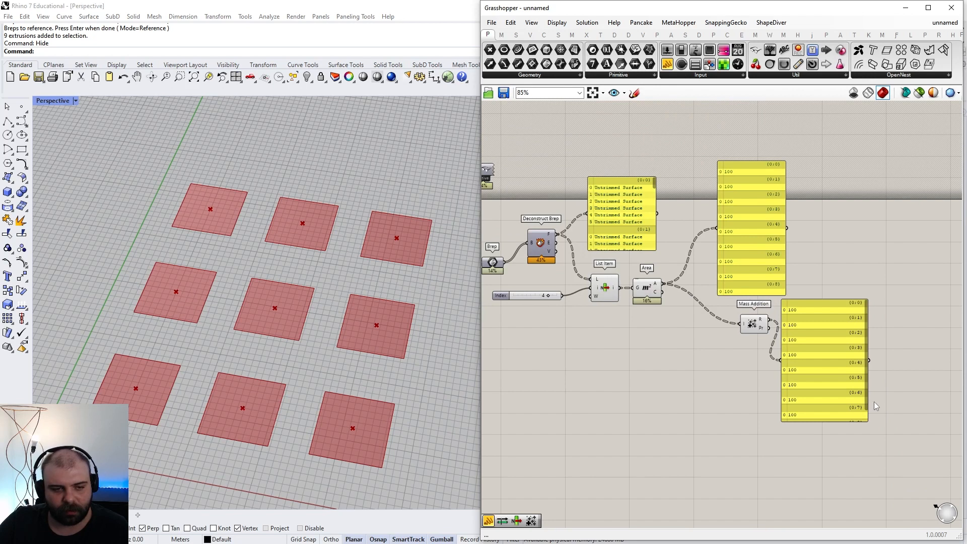
scroll(874, 401, "up", 3)
scroll(857, 397, "down", 1)
left_click_drag(858, 397, 859, 355)
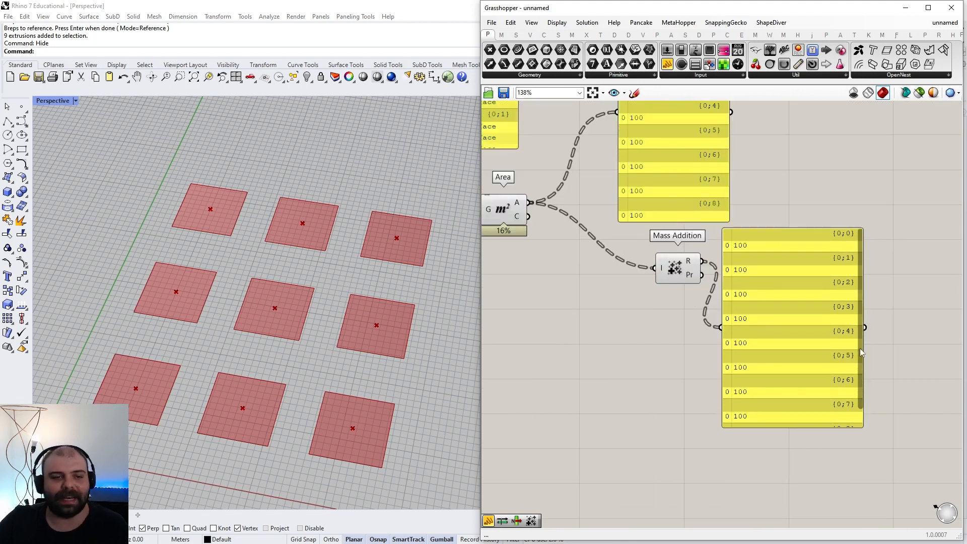
Sketch freehand boxes around branches {0;0} and {0;1} in the Mass Addition result panel and delete the sketches
scroll(861, 235, "up", 3)
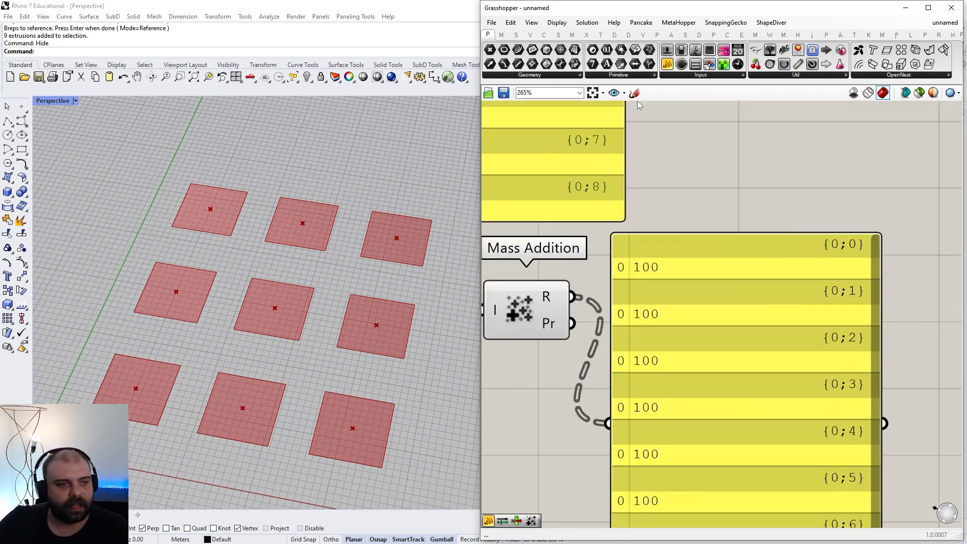
left_click(634, 93)
mouse_move(605, 234)
left_mouse_down()
mouse_move(644, 286)
mouse_move(815, 288)
mouse_move(909, 272)
mouse_move(784, 229)
mouse_move(610, 224)
left_mouse_up()
mouse_move(597, 280)
left_mouse_down()
mouse_move(596, 331)
mouse_move(837, 338)
mouse_move(881, 302)
mouse_move(622, 291)
left_mouse_up()
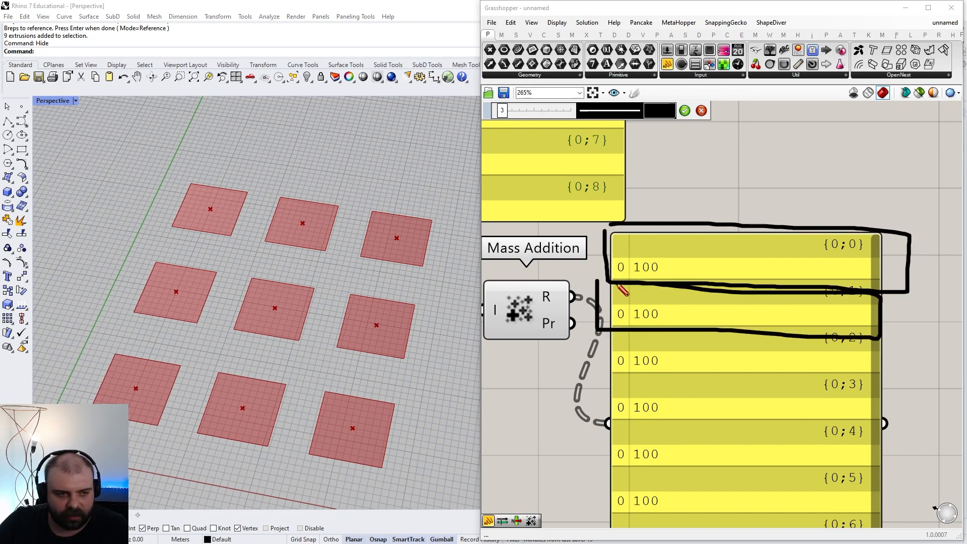
scroll(682, 238, "down", 2)
left_click(685, 111)
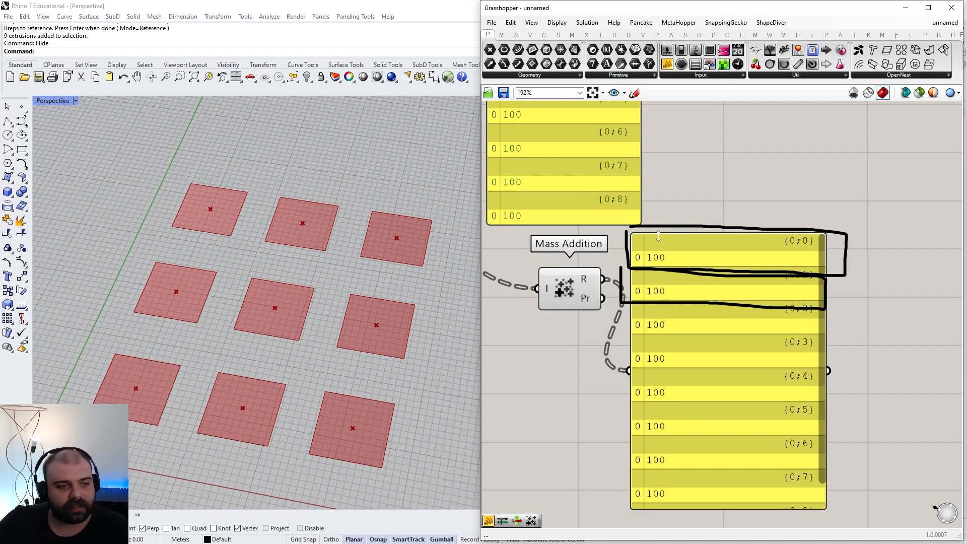
left_click(630, 240)
key("Delete")
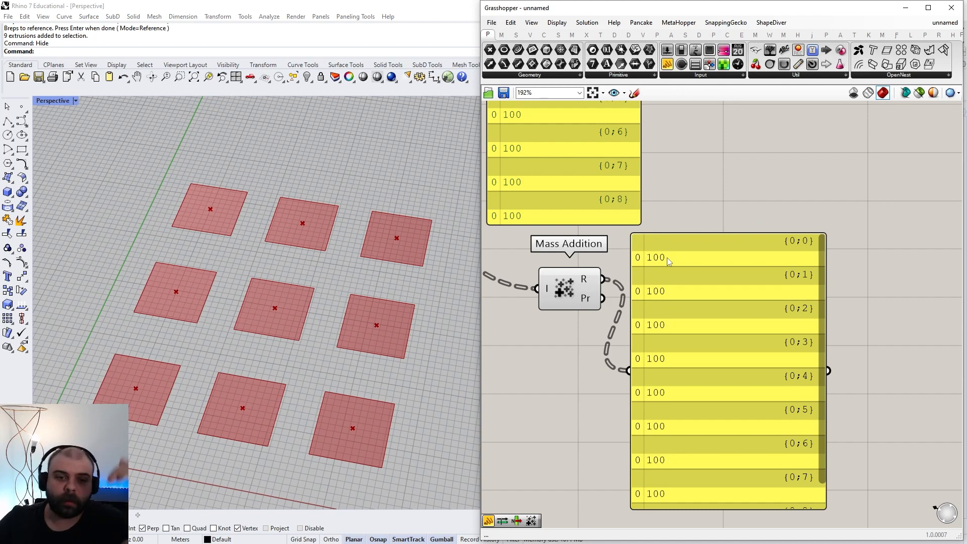
Sketch a short freehand line beside each of the branches {0;0} to {0;4} of the Mass Addition result panel
left_click(634, 92)
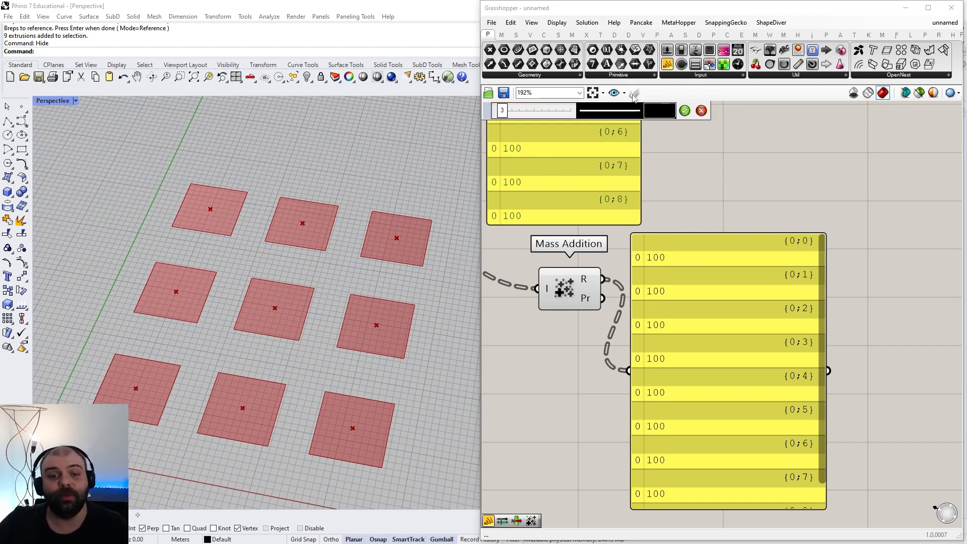
scroll(777, 221, "up", 3)
left_click_drag(849, 229, 921, 231)
left_click_drag(842, 286, 899, 277)
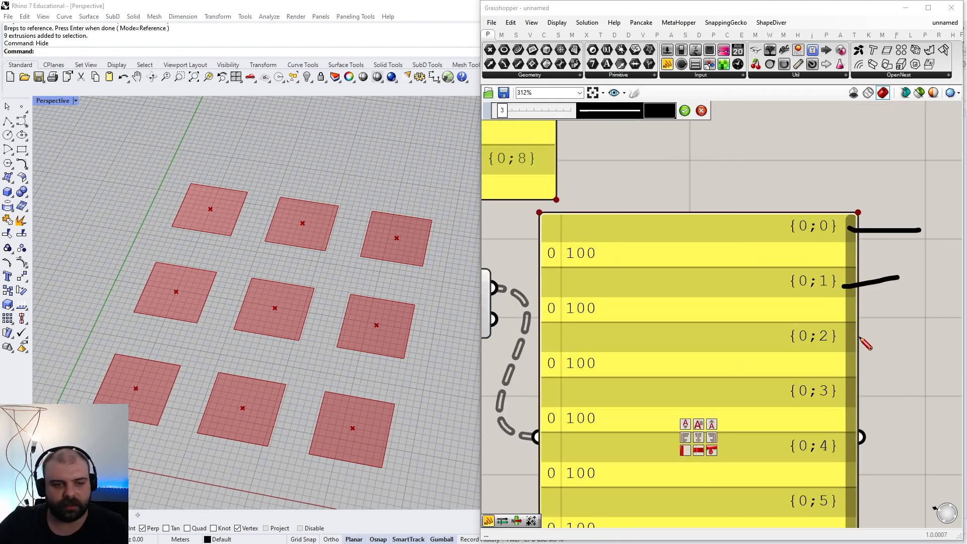
left_click_drag(847, 341, 921, 328)
left_click_drag(851, 397, 896, 389)
left_click_drag(852, 437, 880, 431)
scroll(874, 371, "down", 1)
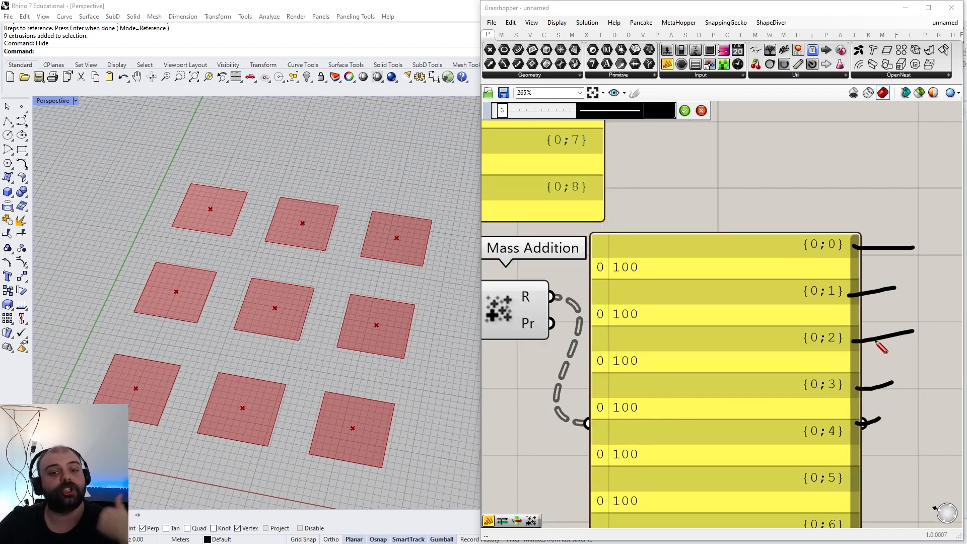
left_click(684, 110)
Select the panel listing Area's A output to examine its branches
scroll(793, 358, "down", 5)
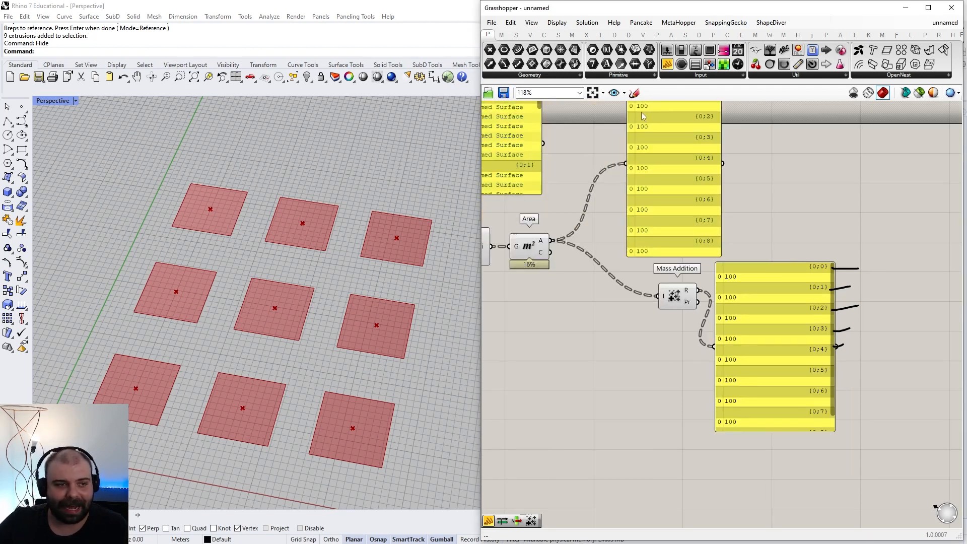
scroll(641, 112, "up", 3)
scroll(651, 128, "down", 3)
left_click_drag(607, 107, 827, 351)
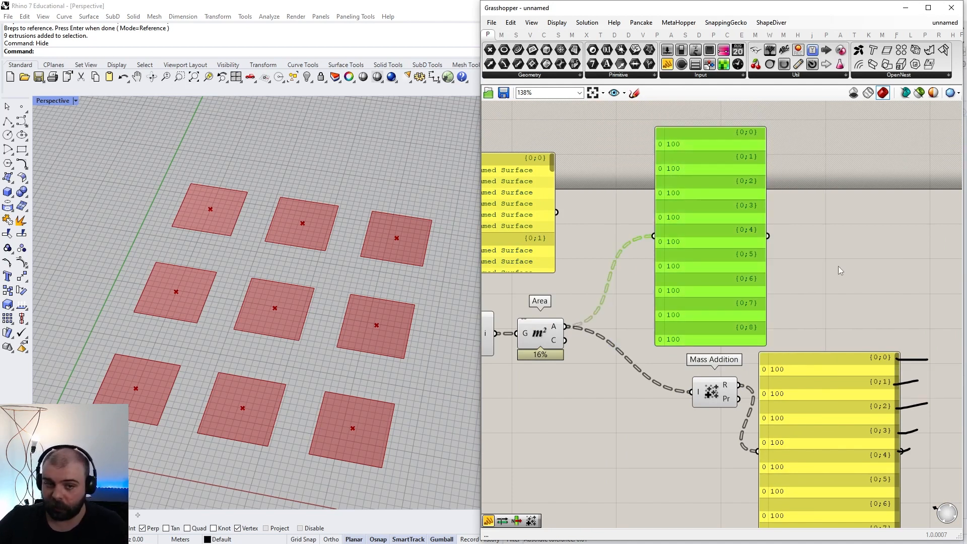
Flatten Area's A output so all the areas sit in a single branch
left_click(611, 419)
scroll(556, 327, "up", 4)
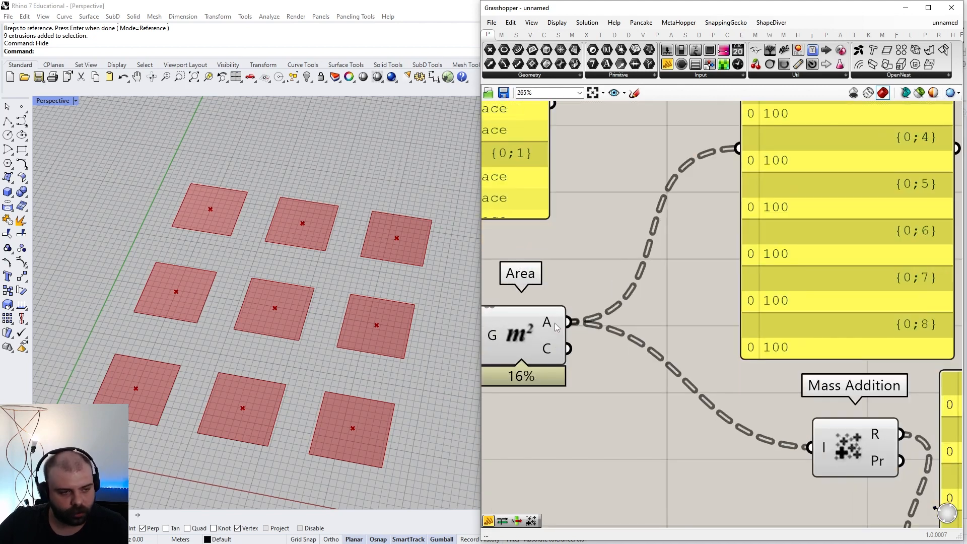
right_click(554, 323)
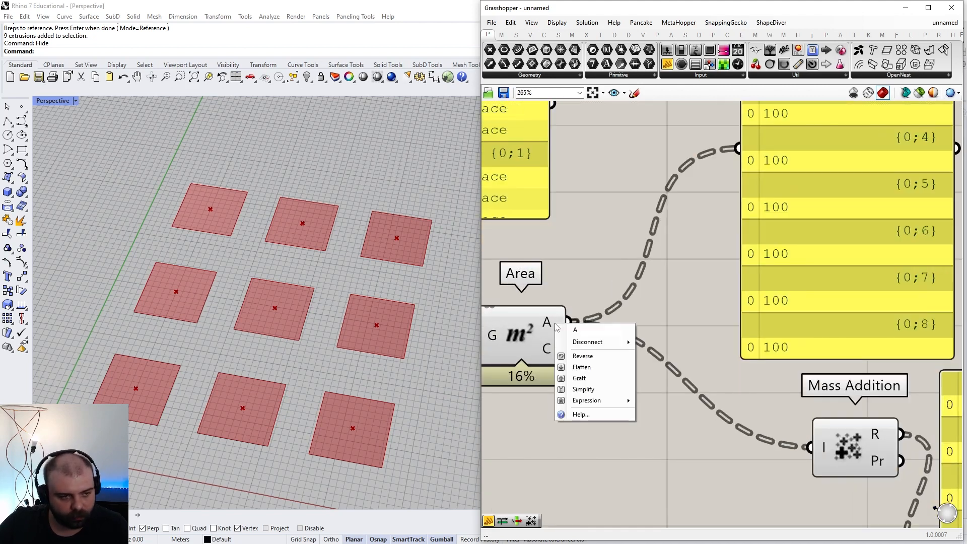
left_click(582, 367)
scroll(615, 391, "down", 3)
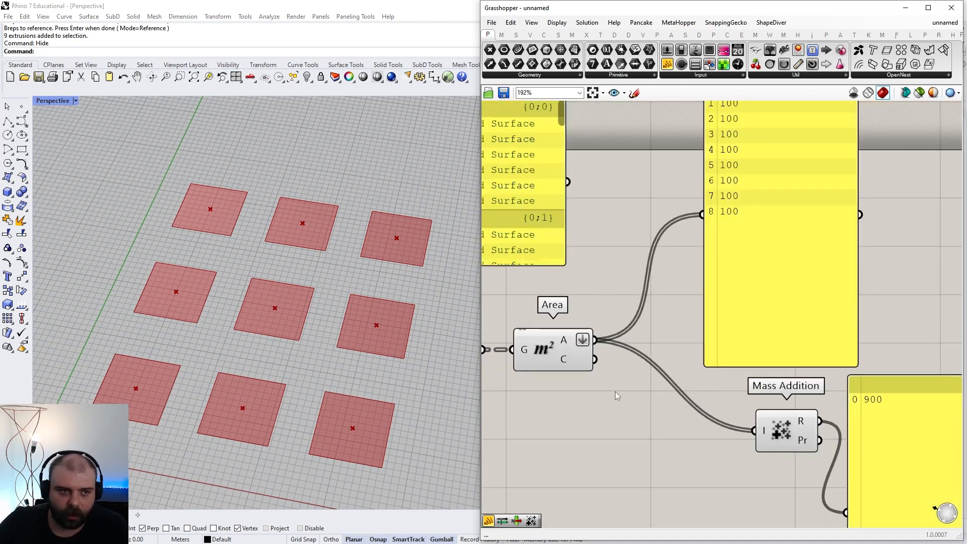
Examine the flattened area list and the total in the Mass Addition result panel
scroll(710, 109, "up", 2)
left_click_drag(668, 103, 736, 269)
scroll(716, 212, "down", 3)
scroll(837, 463, "up", 3)
left_click_drag(723, 396, 719, 504)
scroll(729, 301, "down", 3)
left_click(708, 160)
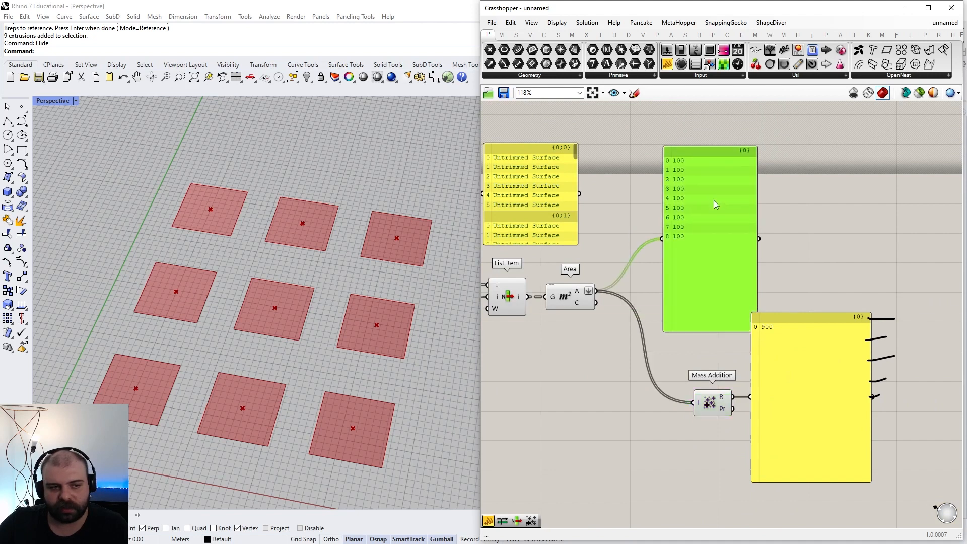
scroll(774, 329, "up", 2)
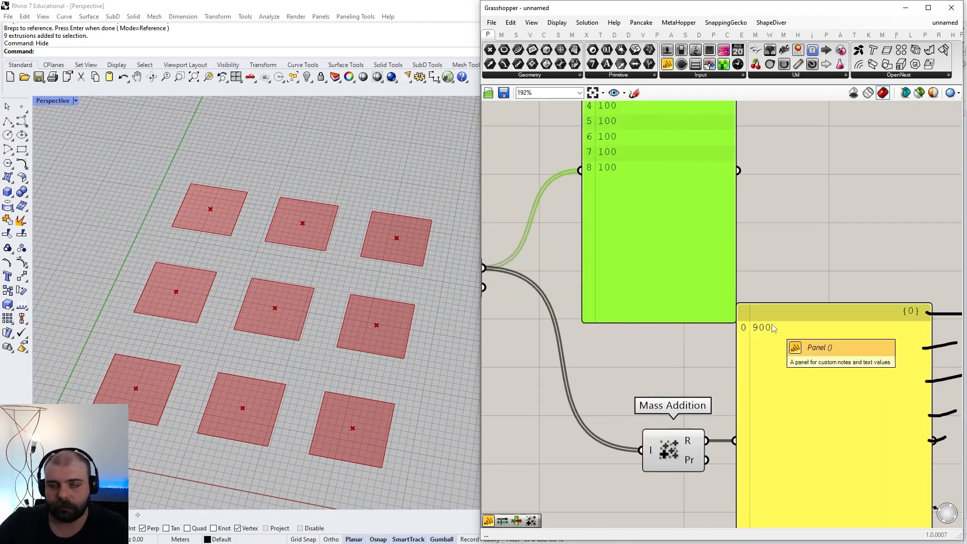
scroll(775, 329, "down", 1)
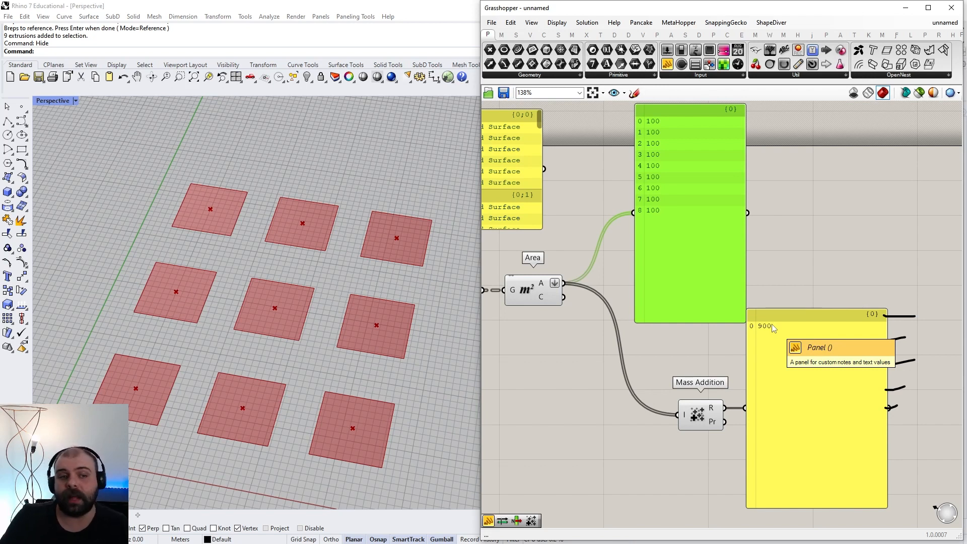
Delete the freehand lines beside the Mass Addition result panel and shorten the panel listing the areas
left_click_drag(939, 430, 890, 297)
key("Delete")
left_click_drag(709, 295, 707, 205)
Move Mass Addition together with its result panel closer to Area, below the shortened area panel
left_click_drag(833, 245, 701, 422)
left_click_drag(698, 416, 675, 323)
left_click(690, 286)
scroll(673, 291, "up", 3)
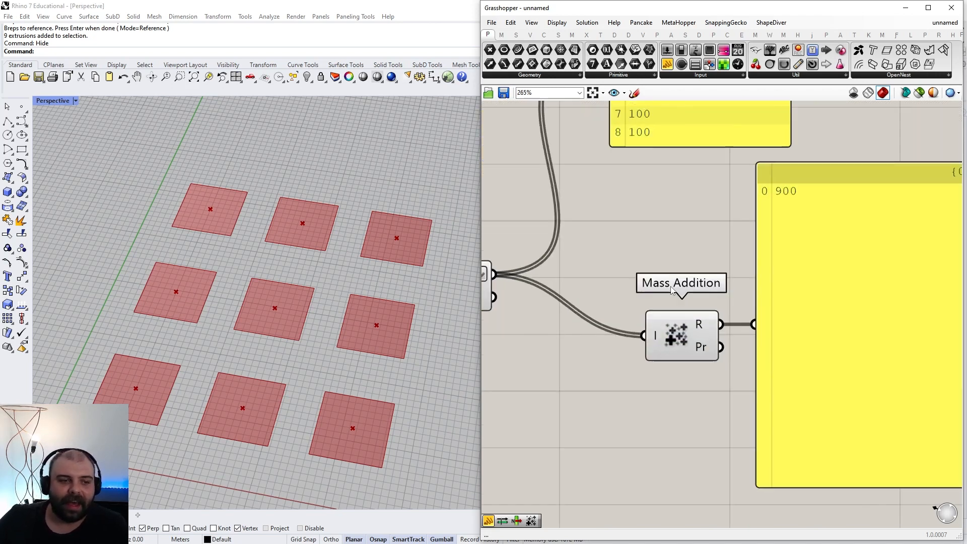
Select Mass Addition and check the list of values received by its I input
left_click_drag(575, 240, 785, 427)
scroll(647, 355, "up", 2)
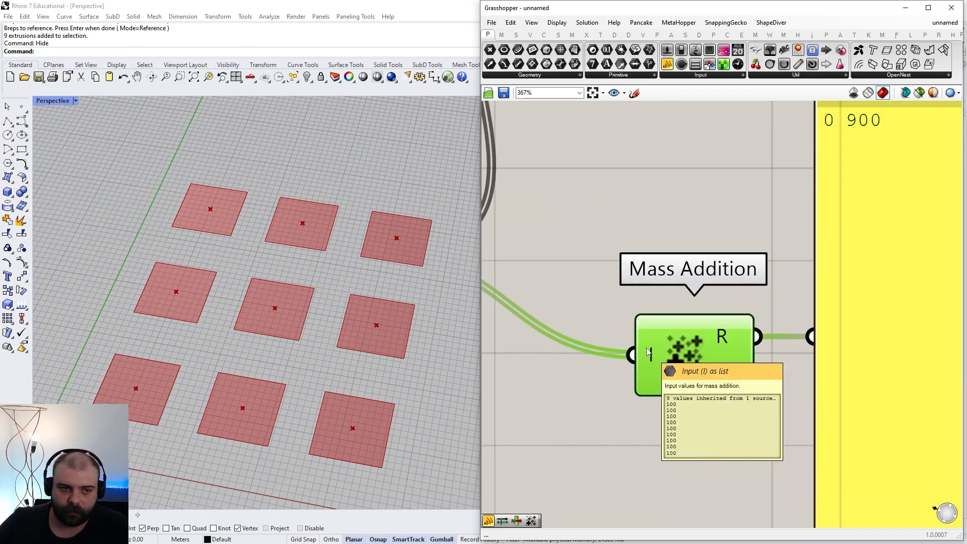
scroll(707, 366, "down", 4)
scroll(708, 403, "down", 1)
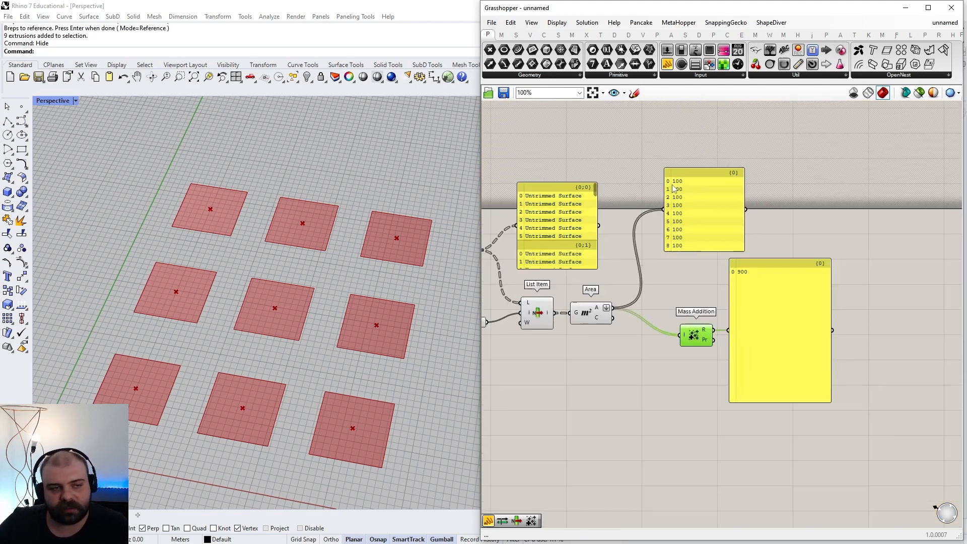
scroll(687, 341, "up", 3)
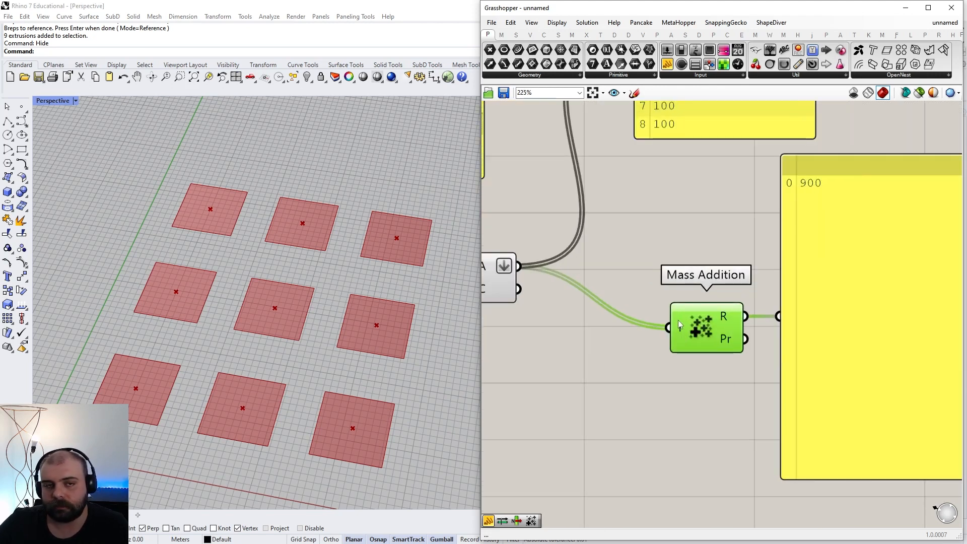
scroll(678, 324, "down", 2)
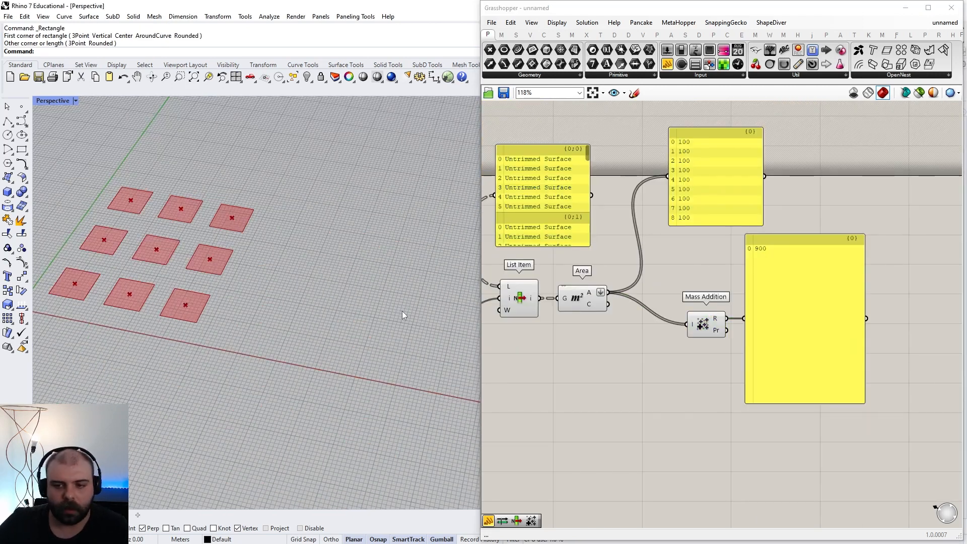
Create a corner-to-corner plane surface with length 10 and width 20 beside the nine faces in Rhino
left_click(22, 151)
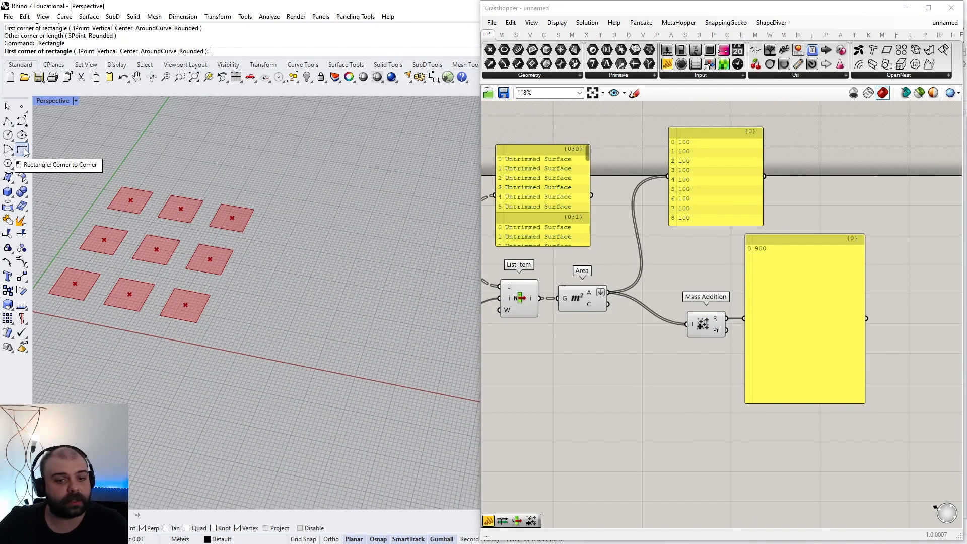
key("Escape")
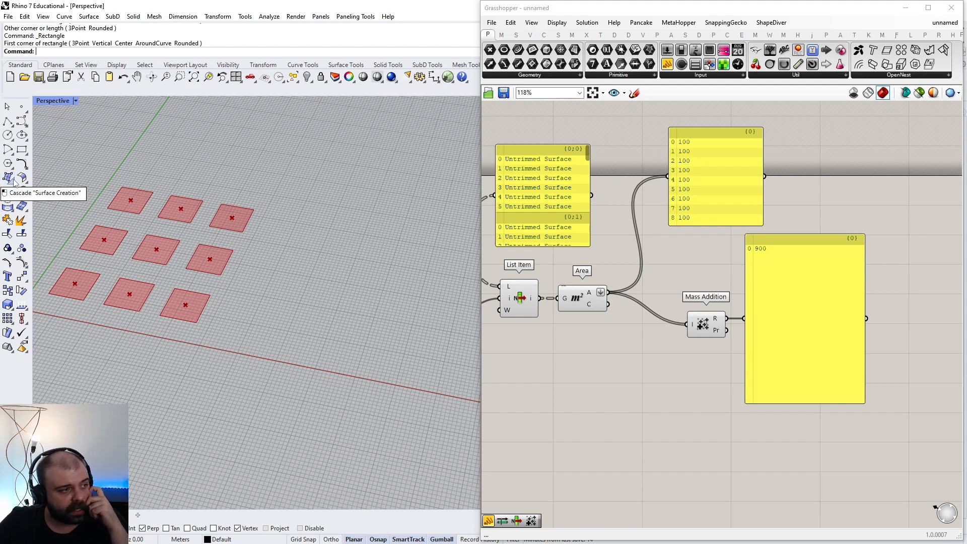
left_click(14, 182)
left_click(28, 201)
left_click(232, 335)
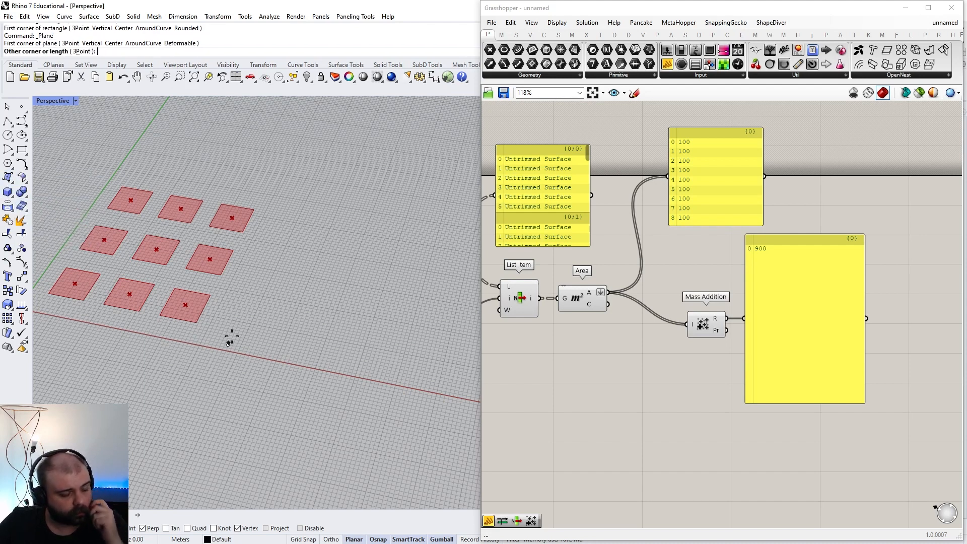
type("10")
key("Return")
type("20")
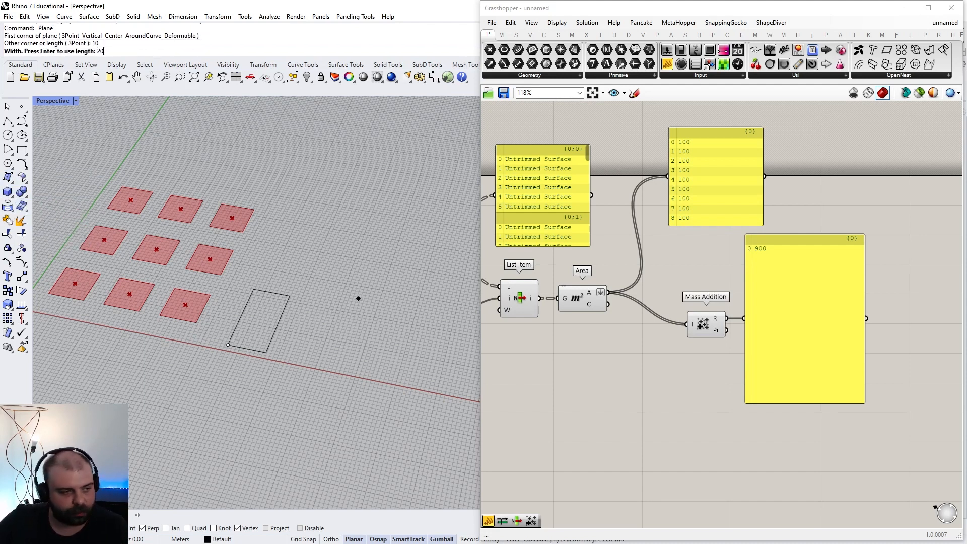
key("Return")
scroll(260, 323, "up", 3)
Add a Surface parameter below the box definition in Grasshopper and reference the new plane in it
double_click(549, 379)
type("surf")
left_click(551, 340)
left_click(554, 378)
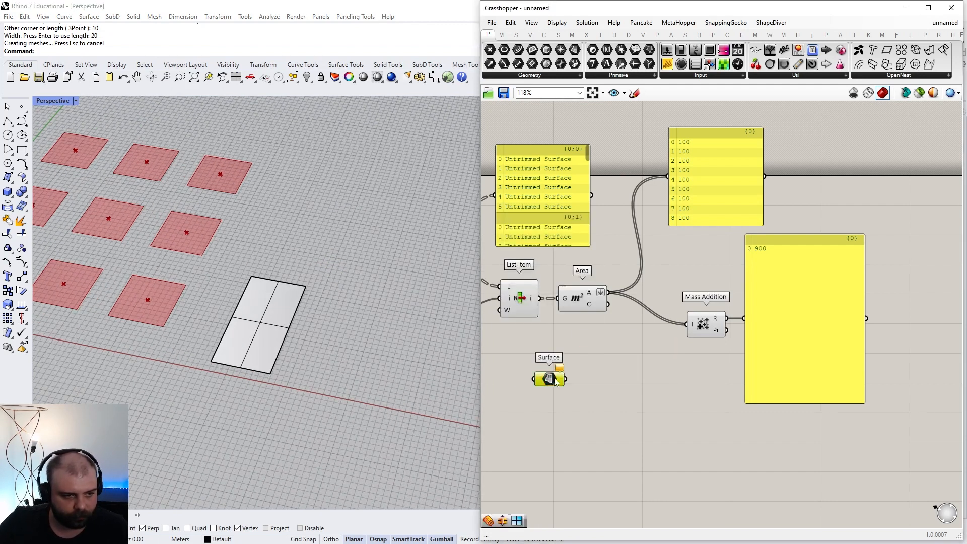
scroll(555, 381, "down", 3)
scroll(660, 308, "up", 3)
right_click(659, 309)
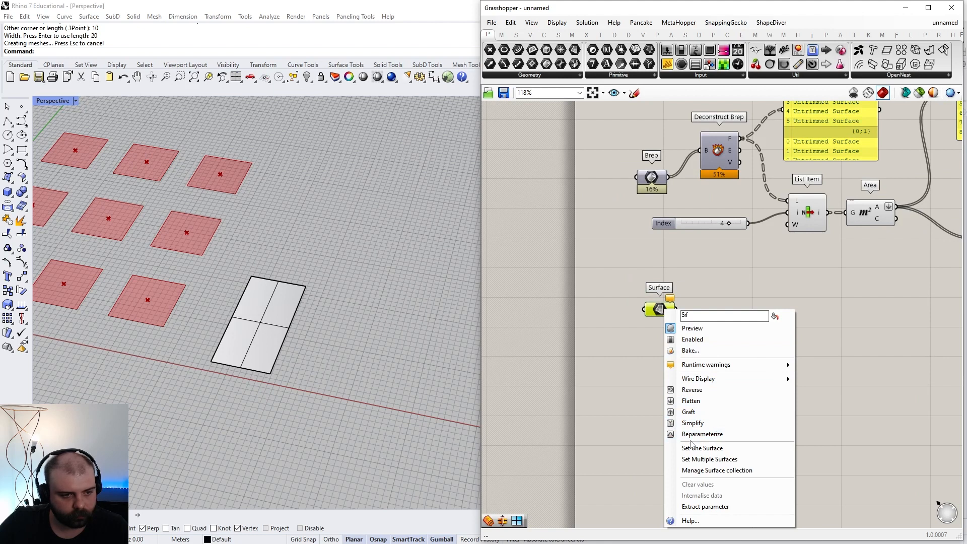
left_click(691, 445)
left_click(254, 304)
Delete the referenced plane in Rhino, undo the deletion and hide the plane instead
left_click_drag(351, 383, 241, 237)
key("Delete")
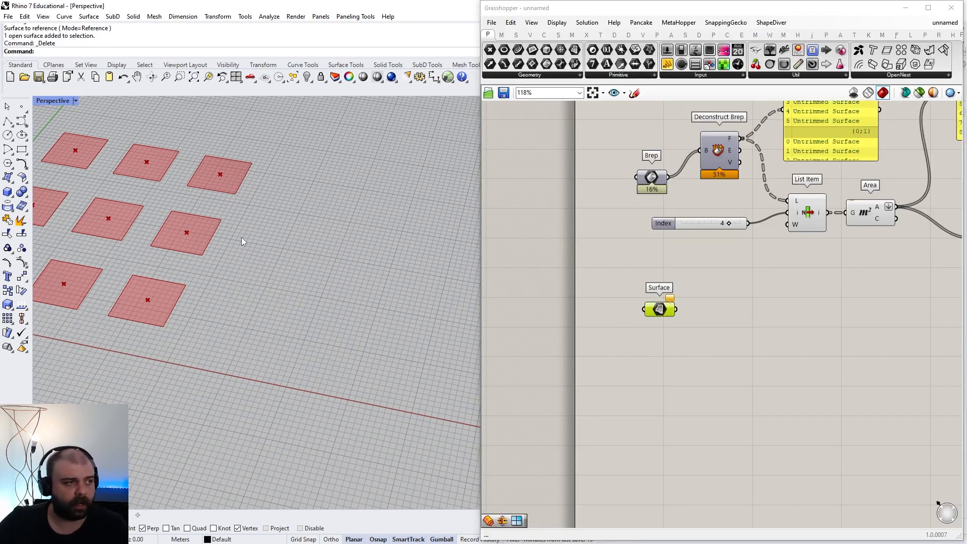
key("ctrl+z")
key("ctrl+h")
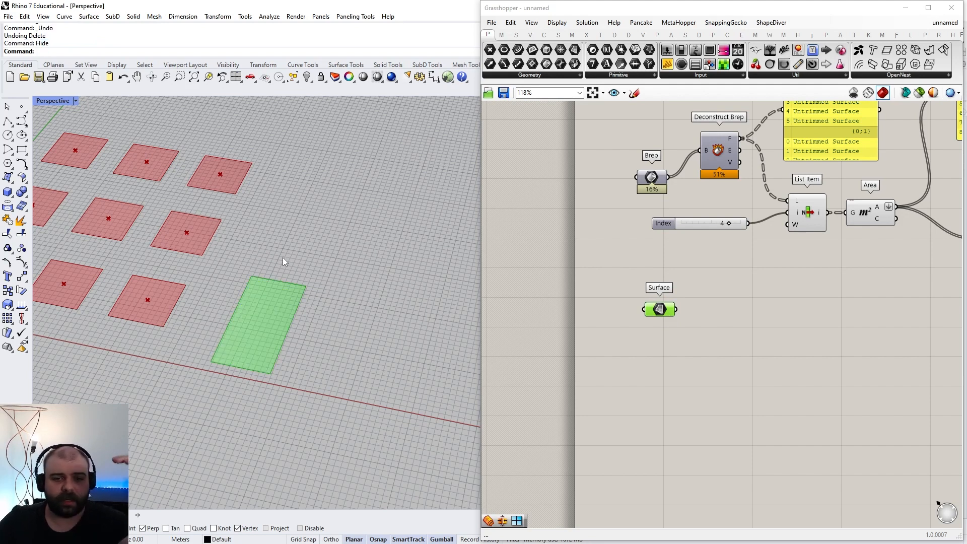
Add an Isotrim component and connect the Surface parameter to its S input
scroll(703, 331, "up", 4)
double_click(707, 327)
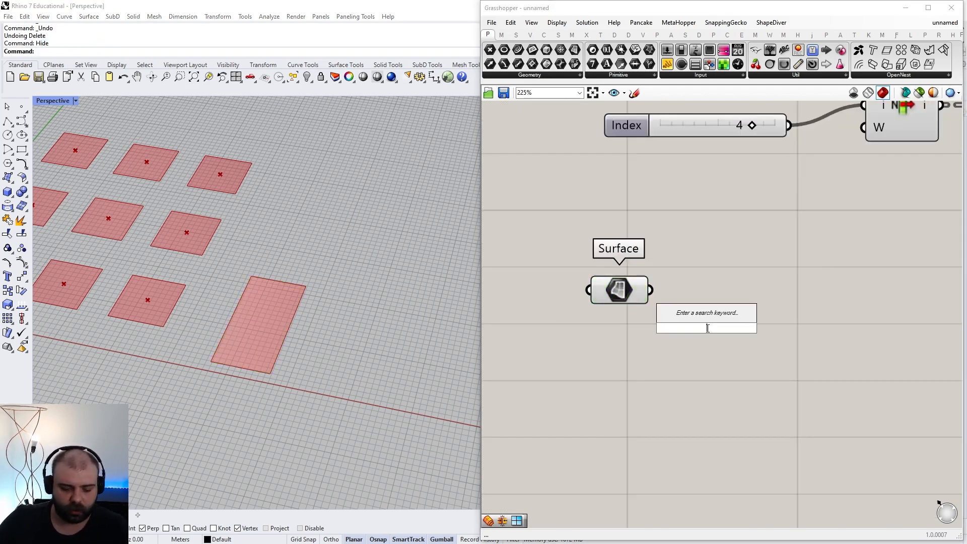
type("isotrim")
key("Return")
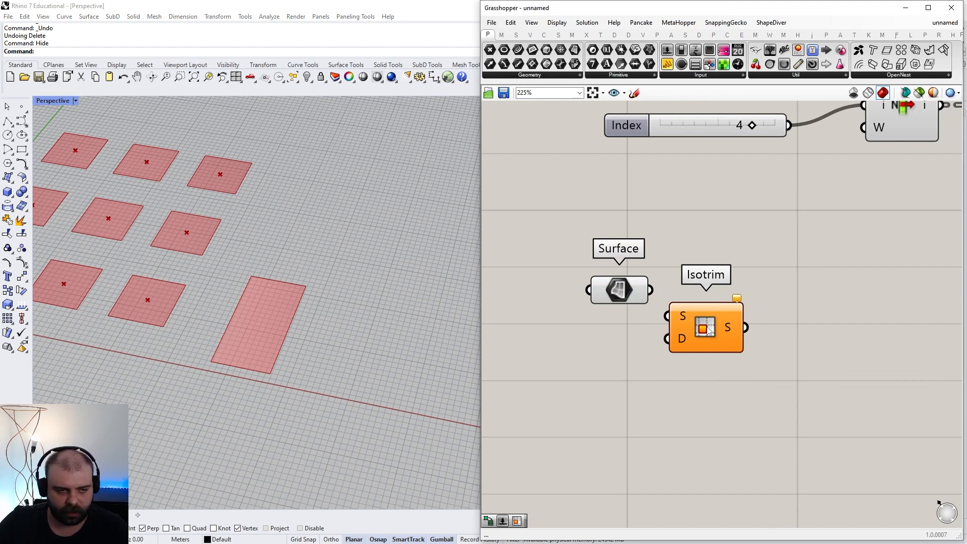
left_click_drag(651, 291, 797, 300)
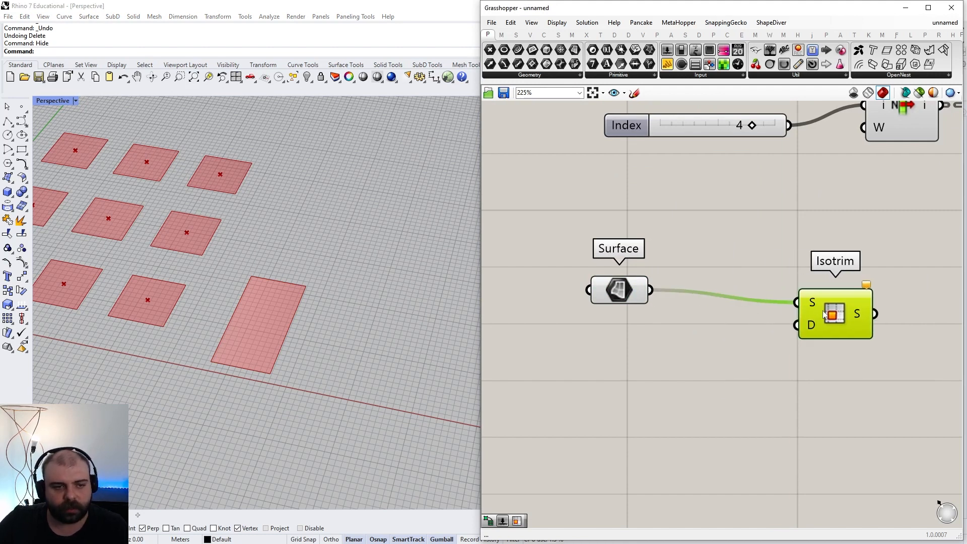
Add Divide Domain², feed the Surface parameter into its I input and connect its S output to Isotrim's D input
double_click(781, 331)
type("divide doma")
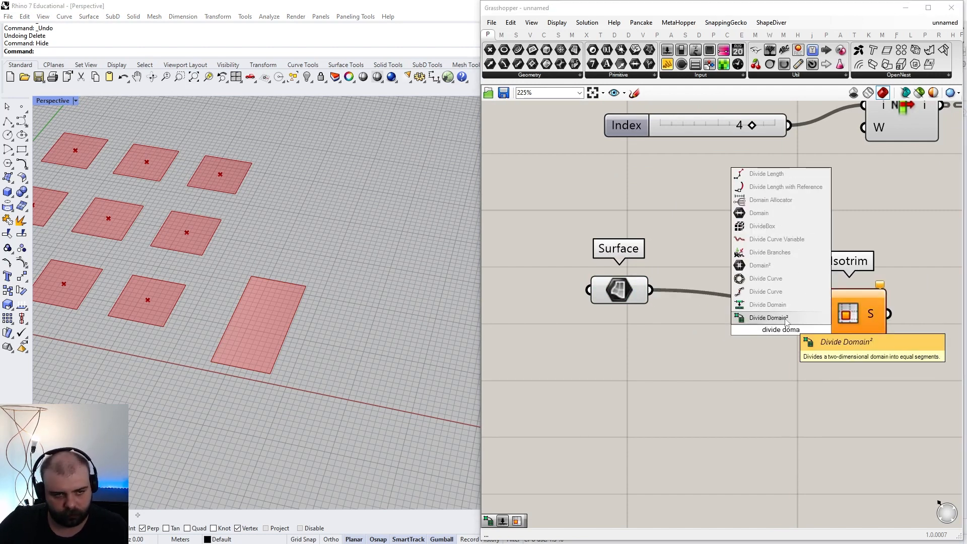
left_click(785, 318)
left_click_drag(650, 290, 690, 353)
left_click_drag(767, 374, 810, 325)
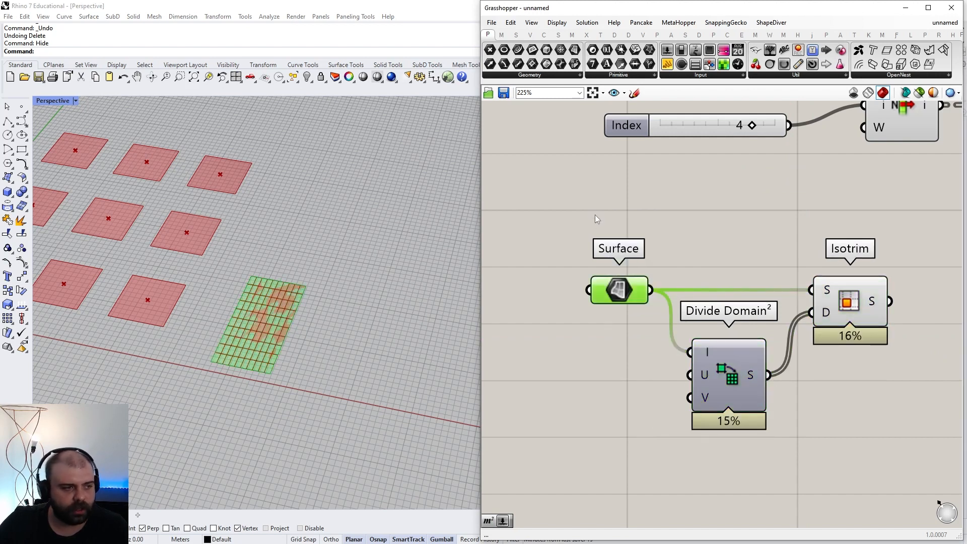
Examine the grid of sub-surfaces on the divided plane from several angles
scroll(199, 351, "up", 5)
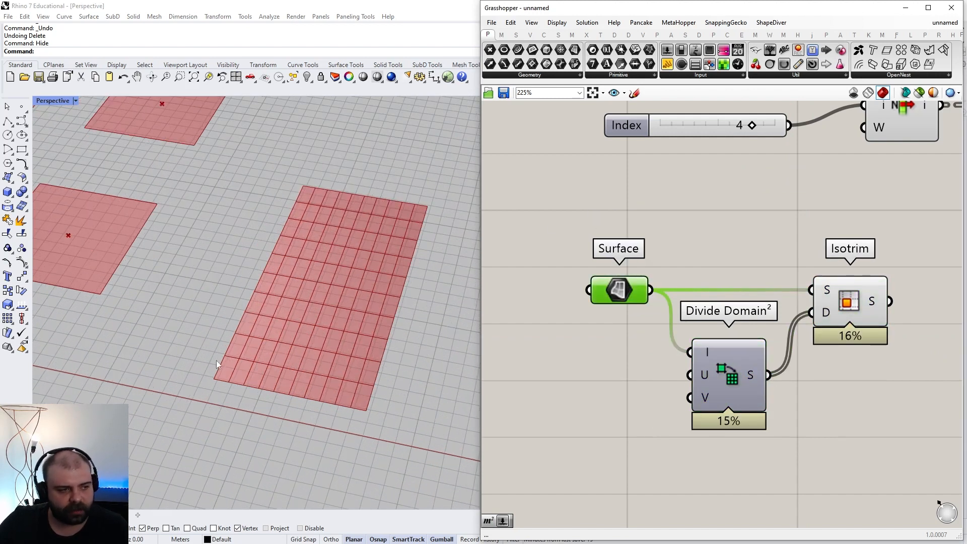
scroll(322, 211, "down", 2)
right_click_drag(322, 211, 328, 243)
scroll(381, 258, "up", 4)
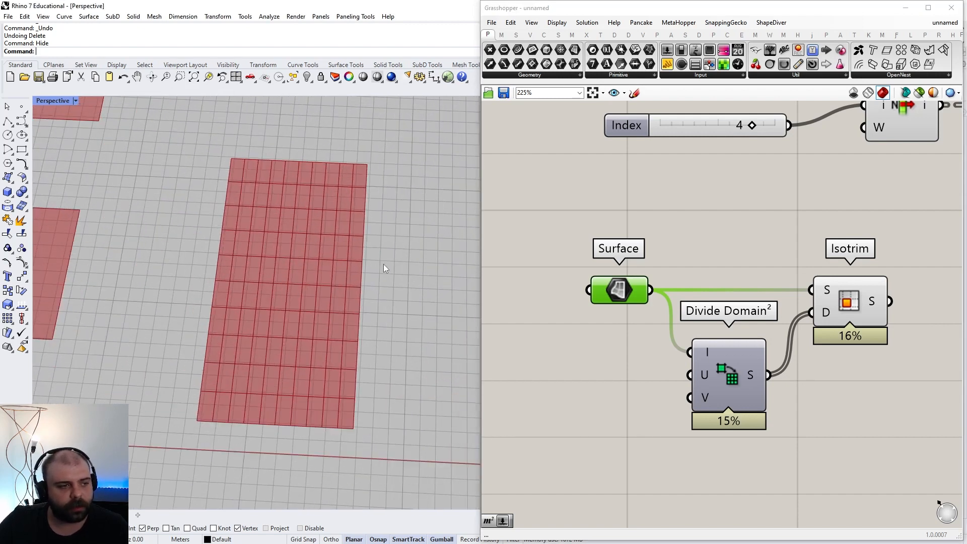
right_click_drag(384, 264, 367, 243)
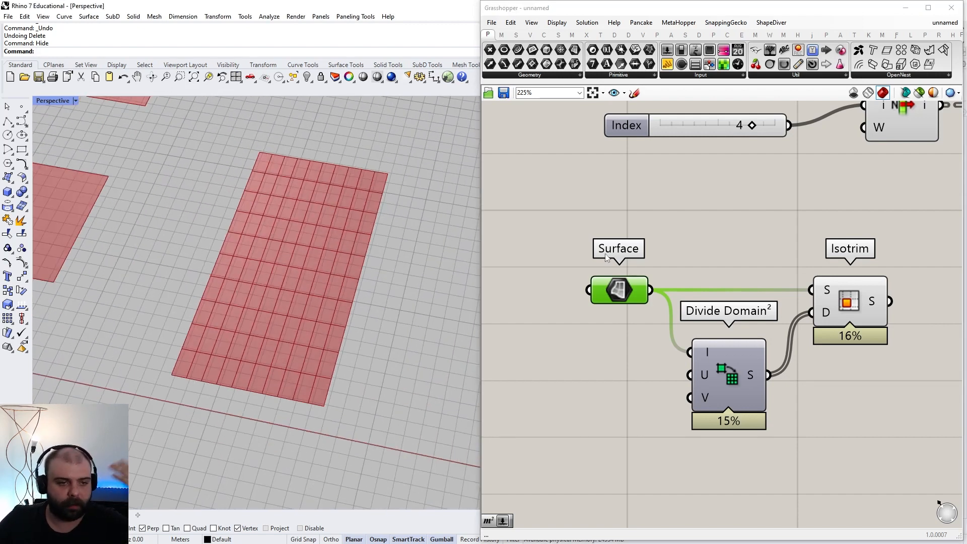
scroll(344, 294, "up", 5)
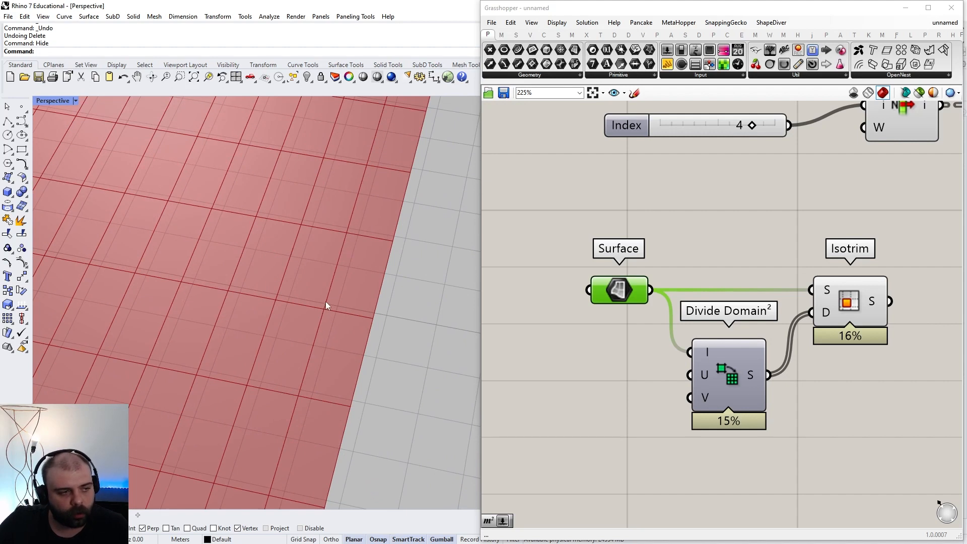
scroll(766, 317, "down", 4)
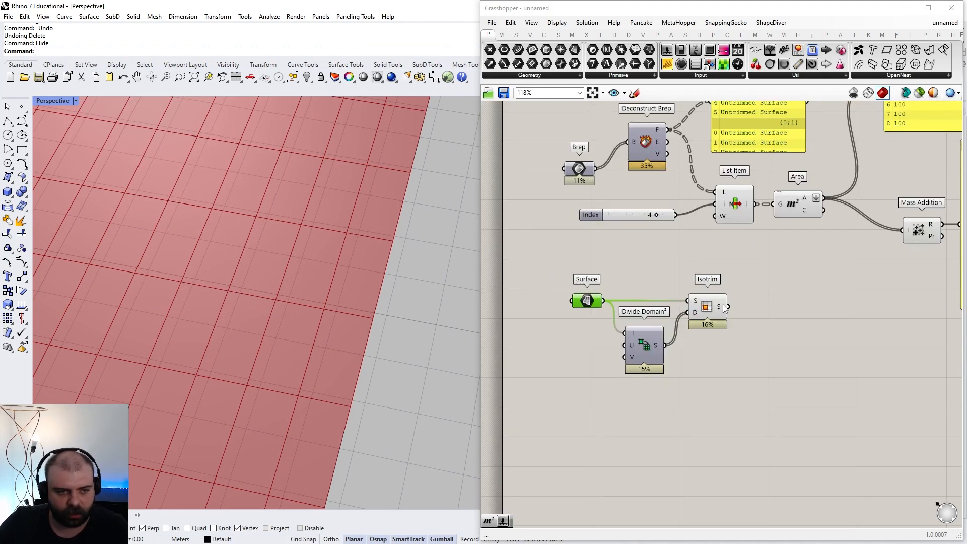
Add a List Item component, connect Isotrim's S output to its L input and select it to highlight the picked sub-surface
mouse_move(723, 308)
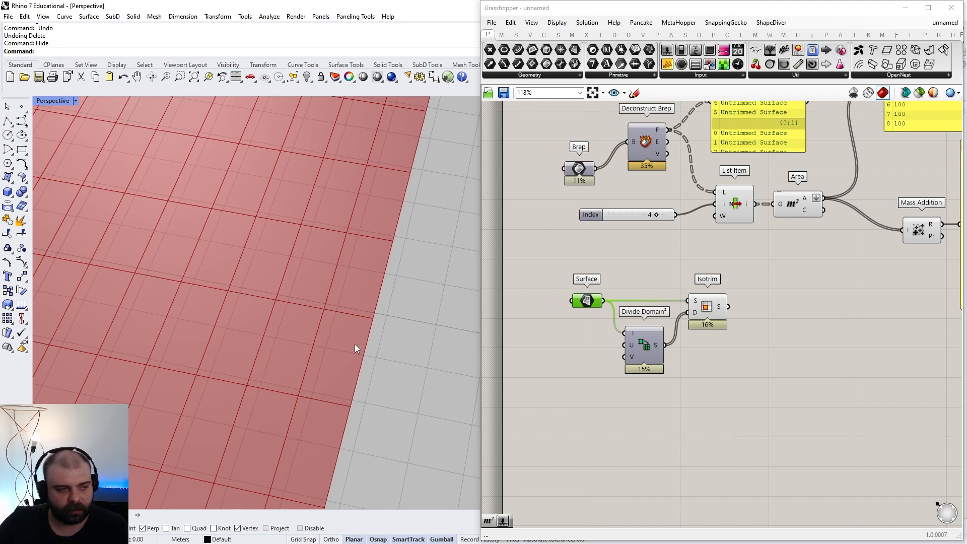
double_click(805, 335)
type("list item")
key("Return")
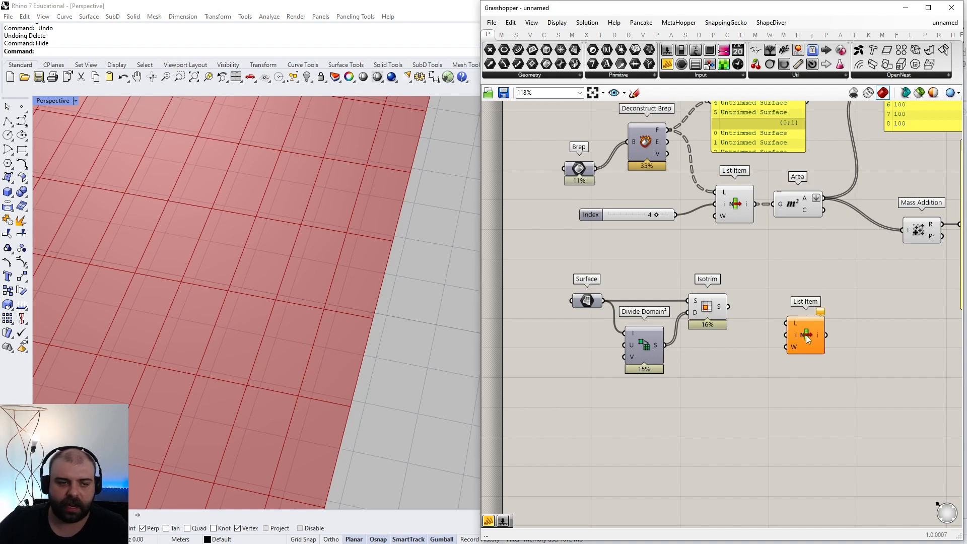
left_click_drag(718, 297, 785, 322)
left_click(806, 334)
scroll(370, 331, "down", 3)
scroll(286, 359, "up", 2)
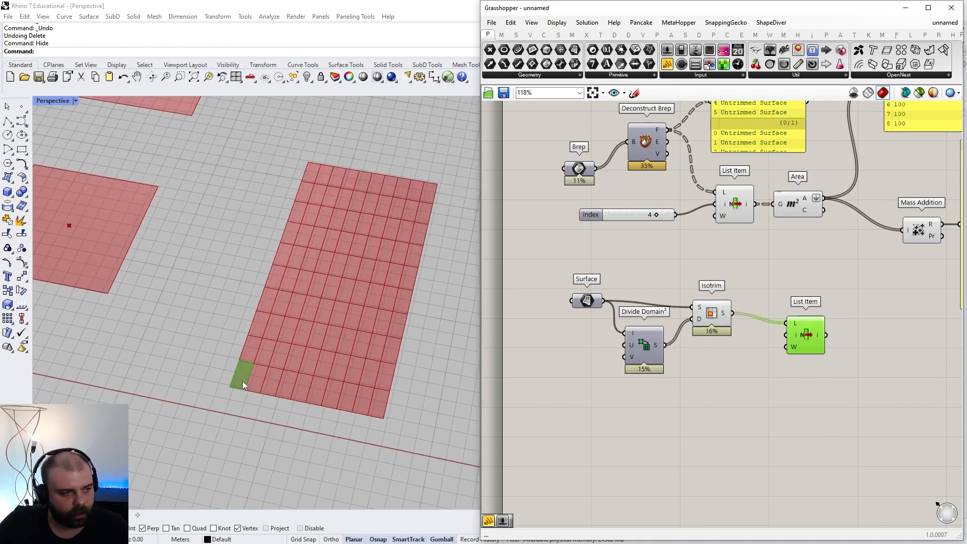
Add the outputs +1, +2 and +3 to the new List Item, and delete that component again
scroll(243, 381, "up", 4)
scroll(825, 354, "up", 5)
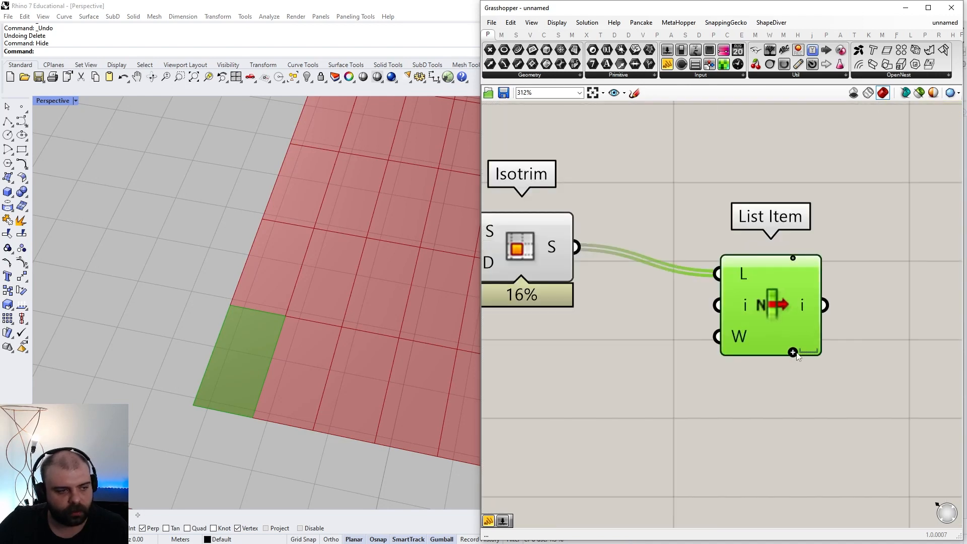
left_click(793, 352)
left_click(793, 353)
left_click(793, 356)
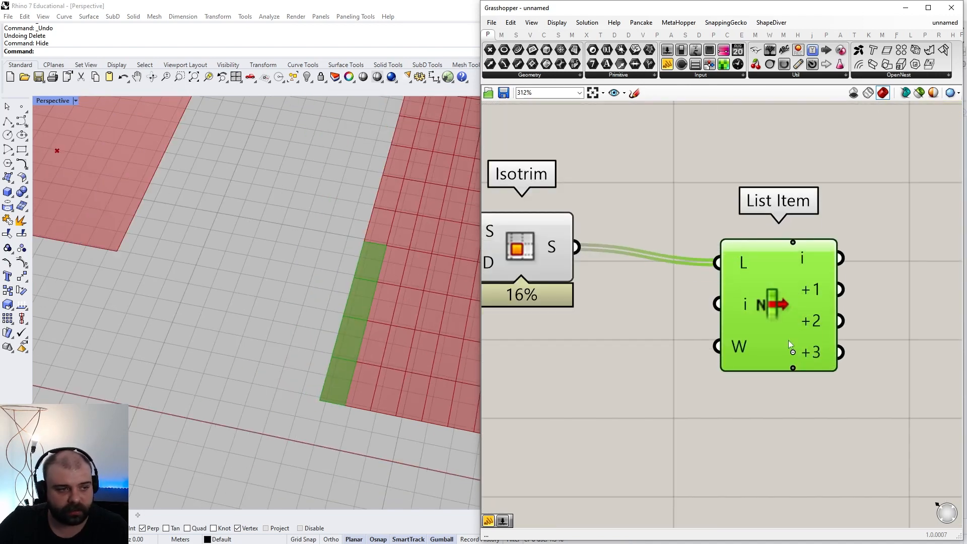
key("Delete")
left_click(531, 261)
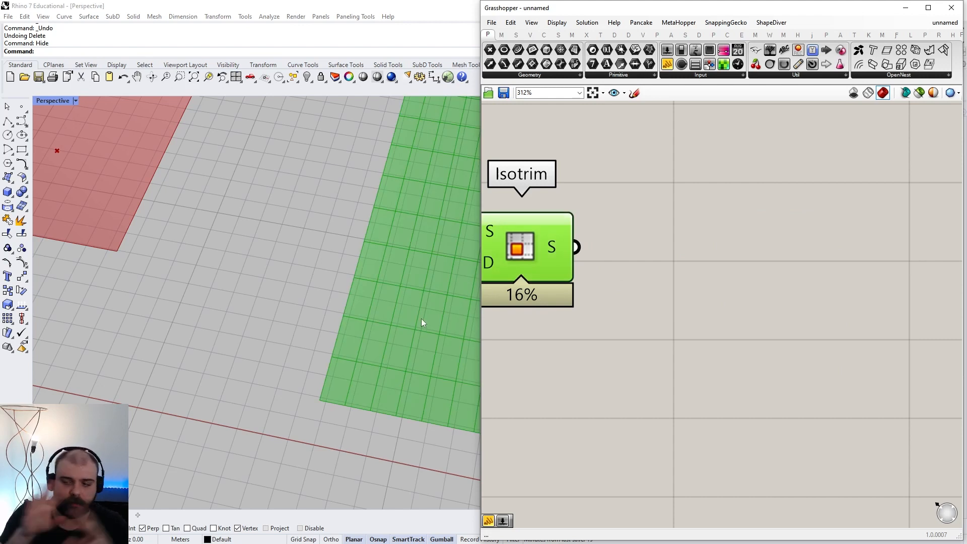
Add a Curve component beside Isotrim and connect Isotrim's S output to its input
double_click(619, 326)
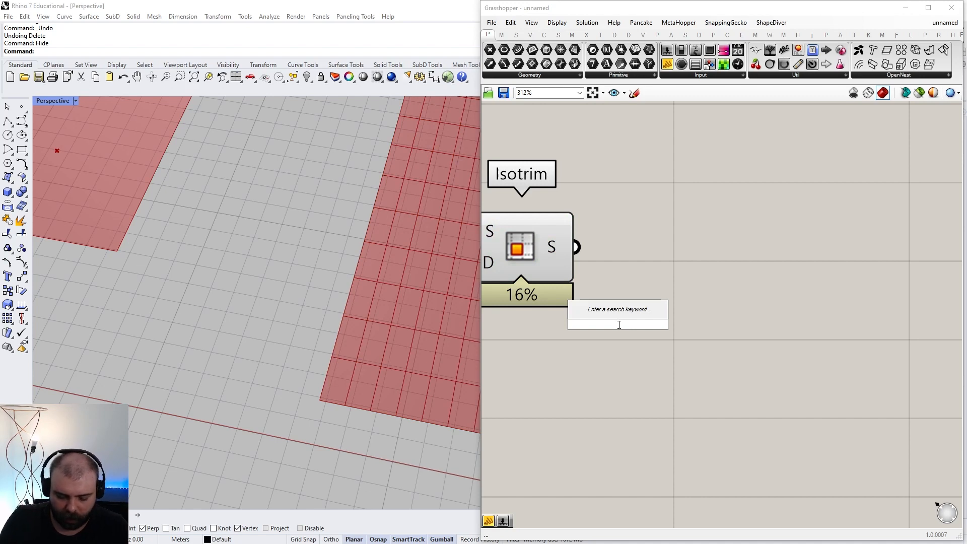
type("curve")
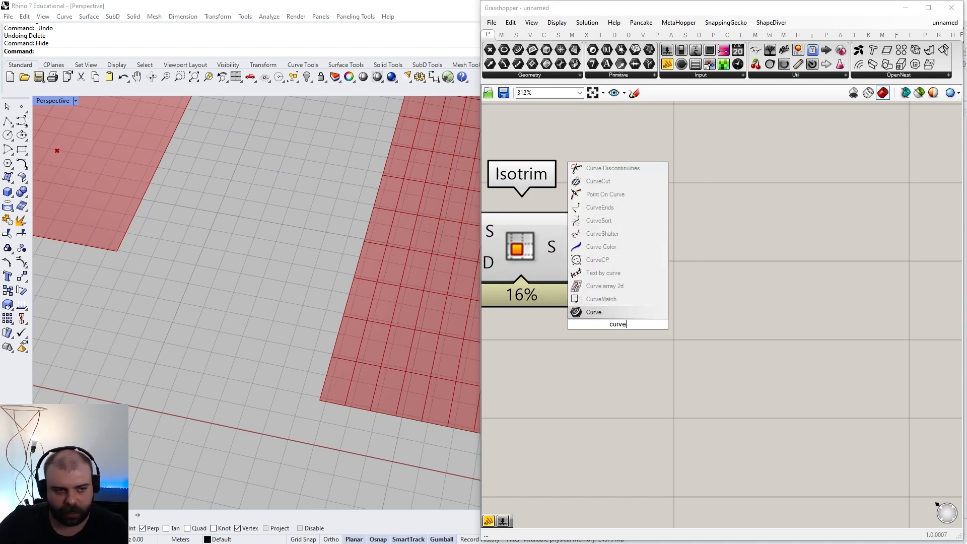
key("Return")
left_click_drag(622, 322, 733, 254)
left_click(525, 247)
left_click_drag(580, 248, 745, 246)
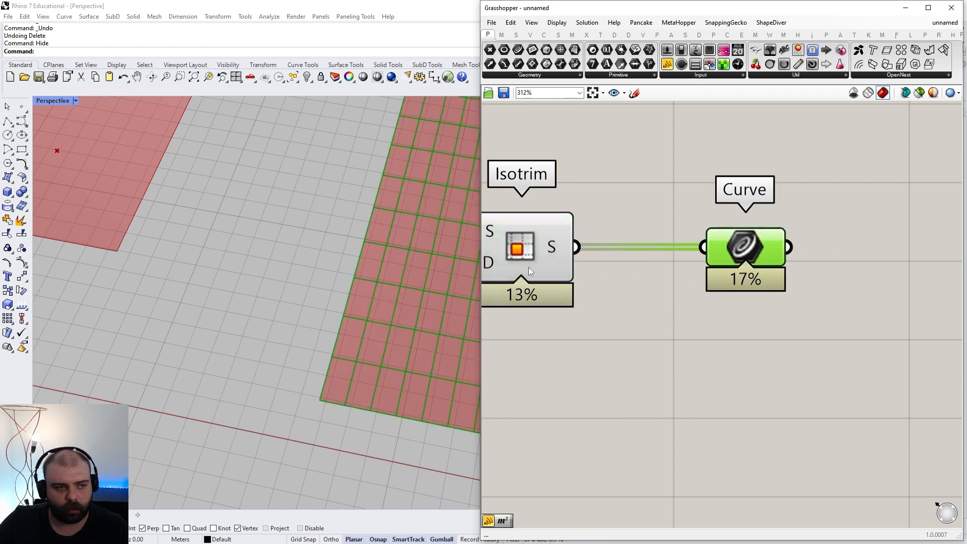
Turn off Isotrim's preview so only the cell outlines show, and realign the Isotrim and Curve components
scroll(227, 348, "down", 5)
right_click_drag(270, 345, 291, 343)
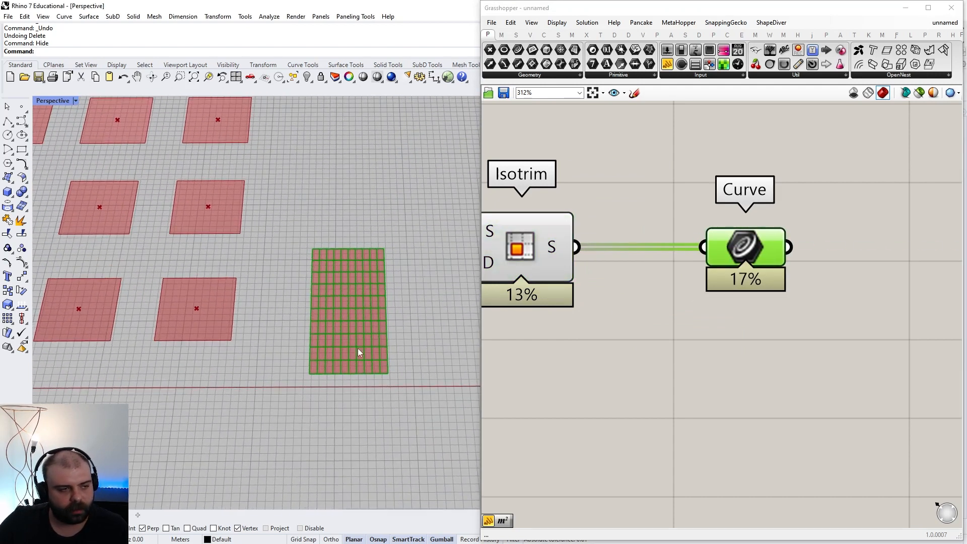
scroll(359, 352, "up", 2)
scroll(639, 320, "down", 2)
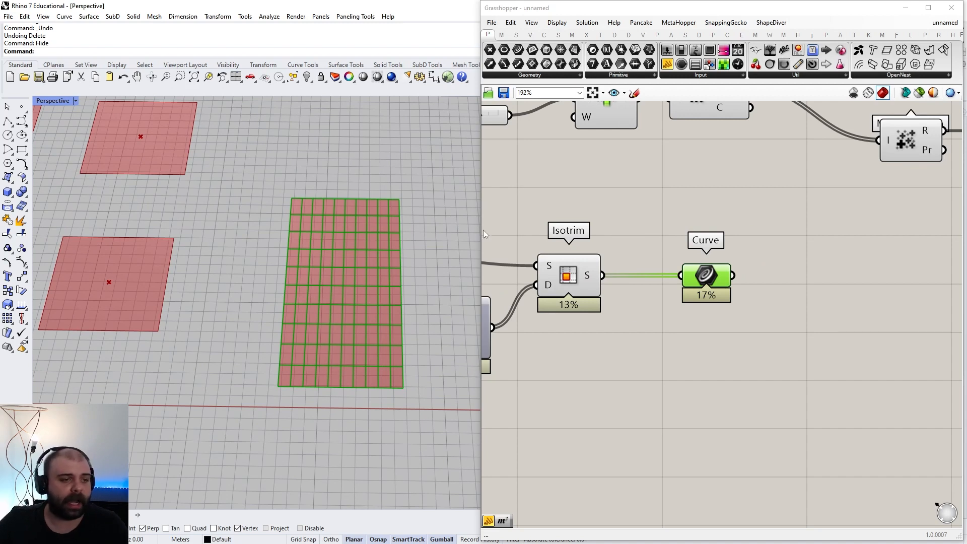
left_click(563, 264)
key("ctrl+q")
right_click_drag(365, 327, 370, 344)
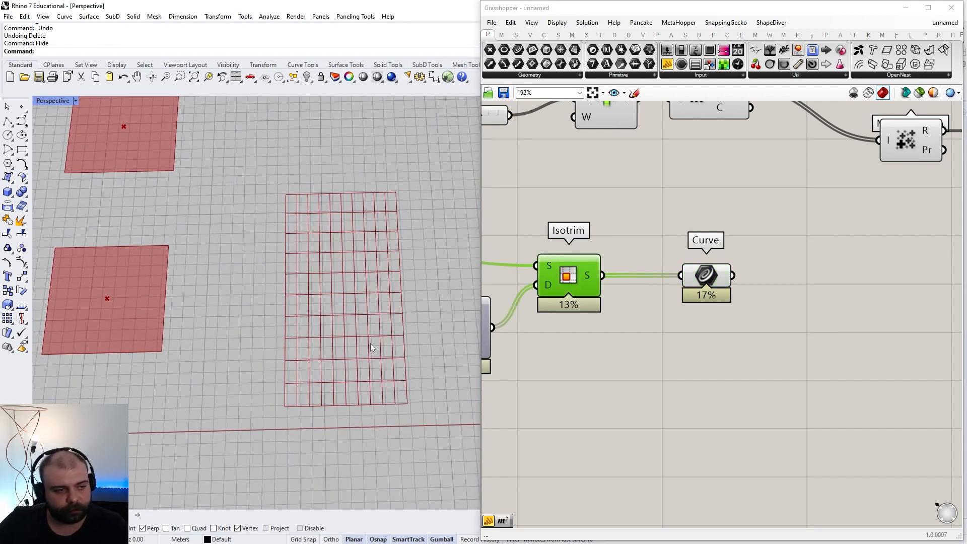
left_click(659, 313)
left_click_drag(826, 337, 583, 268)
left_click_drag(583, 269, 583, 259)
left_click(618, 215)
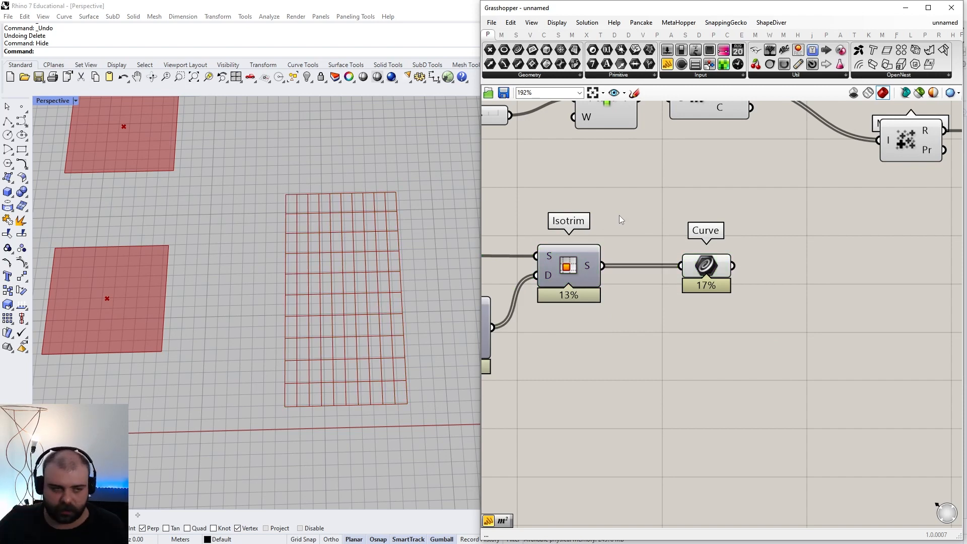
Bake the Curve component's outlines with the default attributes and close the Grasshopper window
scroll(694, 260, "up", 2)
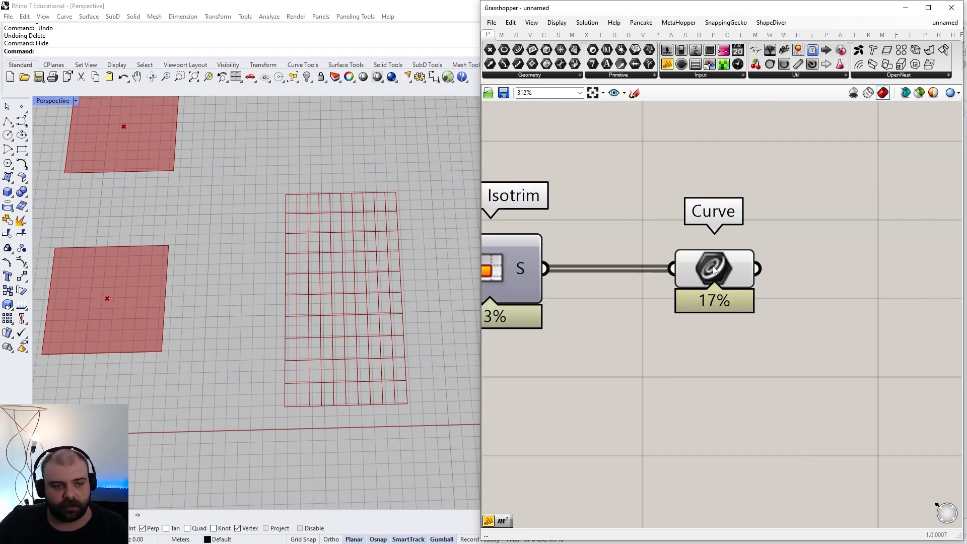
right_click(713, 267)
left_click(734, 308)
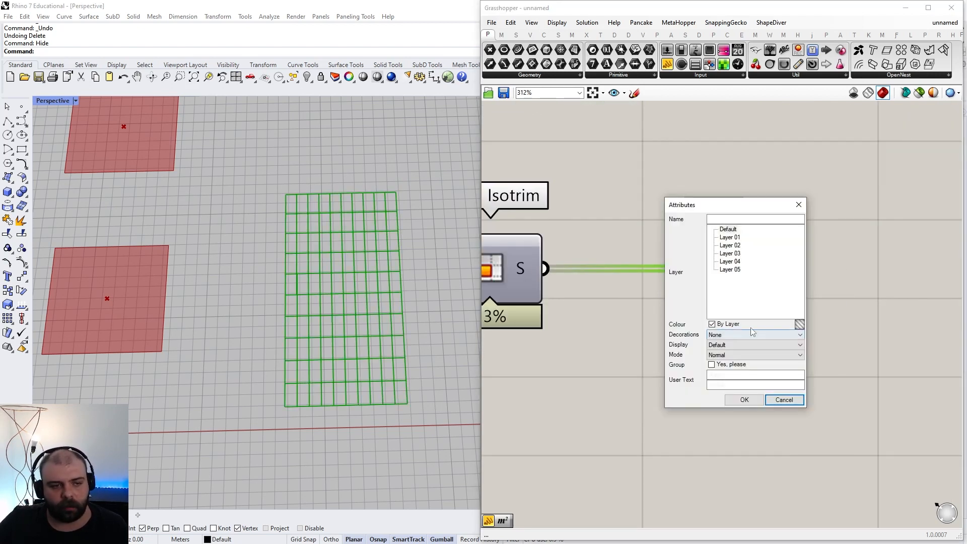
left_click(745, 400)
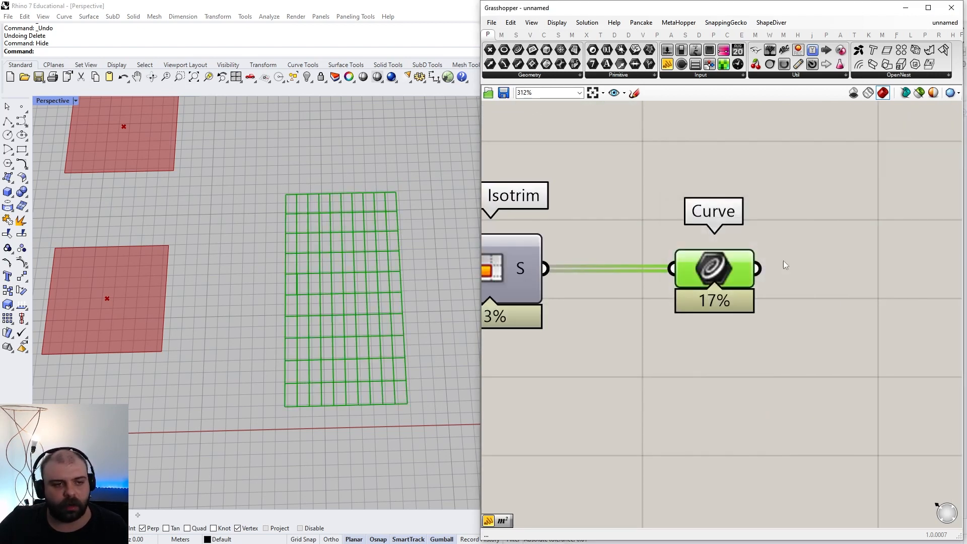
left_click(951, 8)
scroll(351, 259, "down", 3)
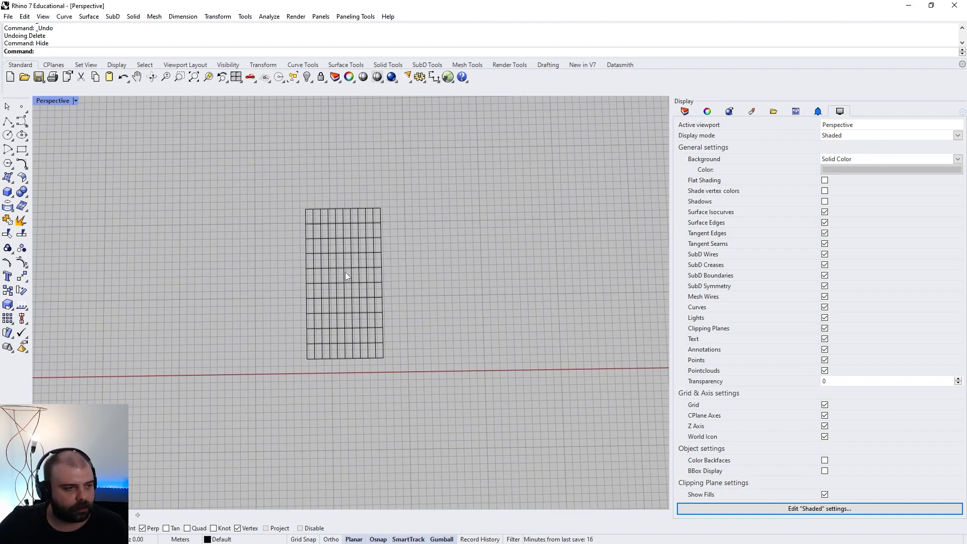
Select individual baked cell outlines along the grid's upper edge to check whether they are closed curves
scroll(341, 212, "up", 3)
scroll(346, 209, "up", 5)
left_click_drag(366, 235, 357, 179)
scroll(373, 272, "up", 4)
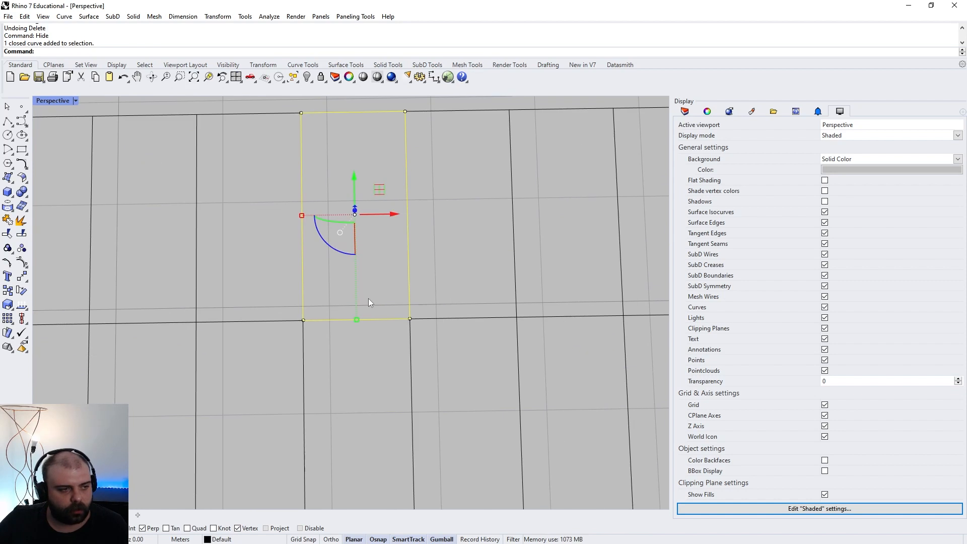
scroll(368, 298, "down", 3)
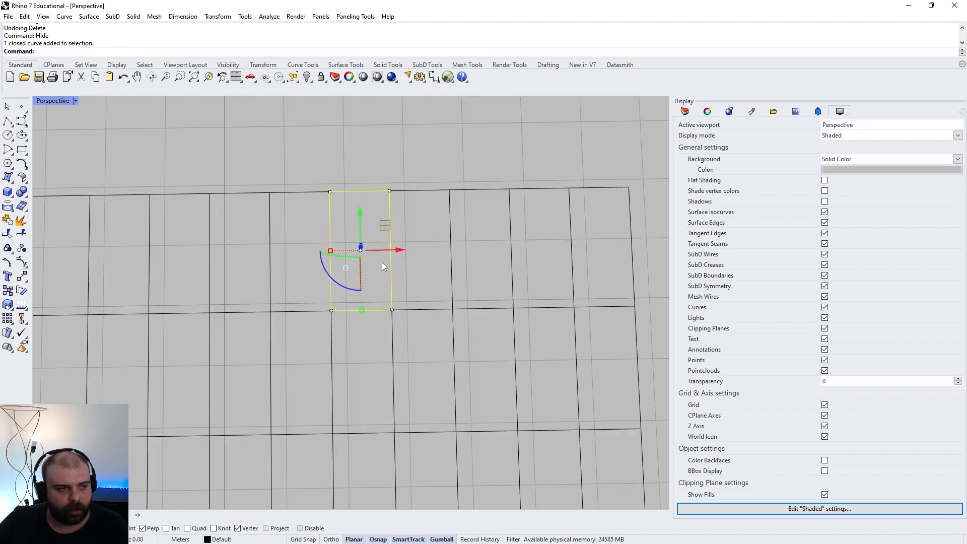
left_click_drag(423, 195, 557, 207)
key("Escape")
Pick shared edges between neighbouring baked cells to check for overlapping curves
scroll(524, 210, "down", 3)
scroll(543, 265, "up", 3)
left_click(458, 264)
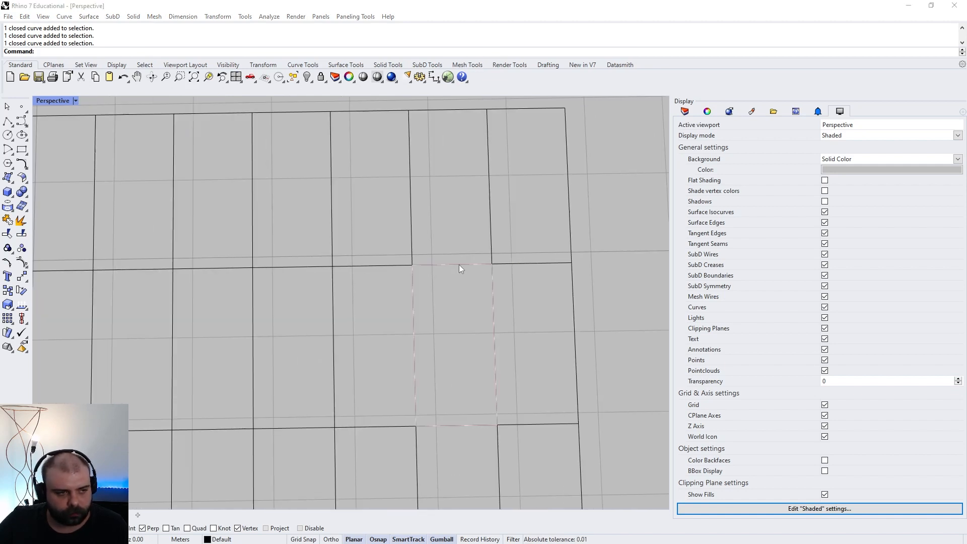
left_click(534, 262)
left_click(489, 169)
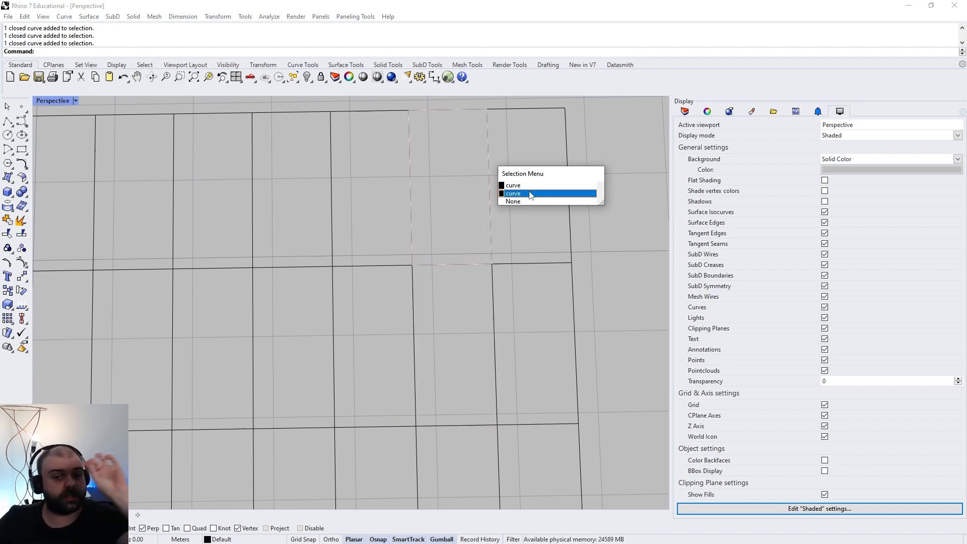
left_click(453, 121)
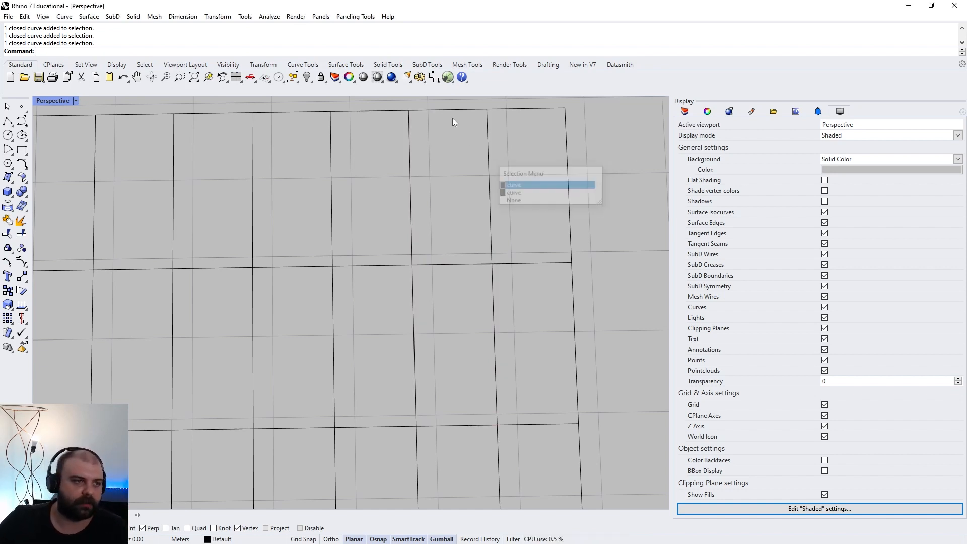
Delete all the baked cell outlines and reopen Grasshopper
scroll(428, 192, "down", 12)
left_click_drag(254, 124, 489, 434)
key("Delete")
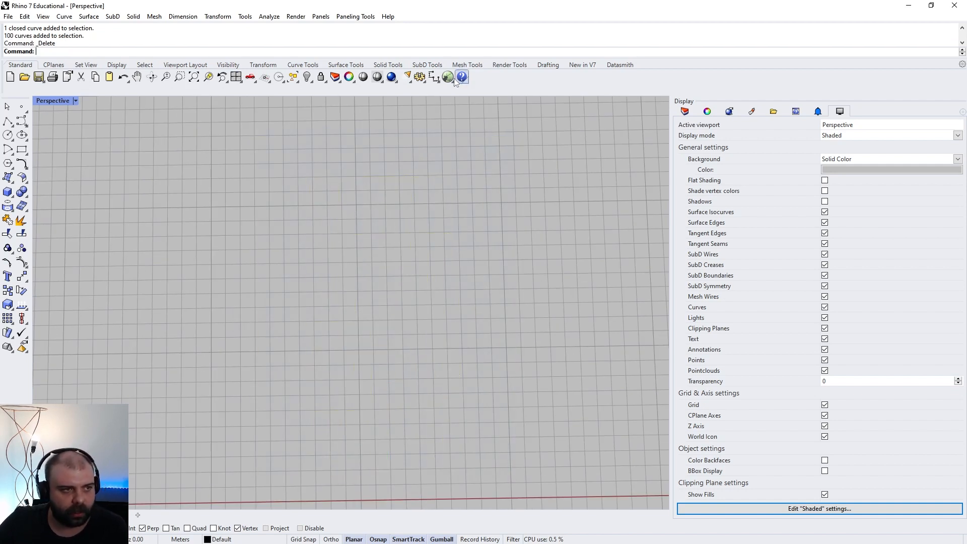
left_click(448, 76)
Add an Explode component, connect the Curve output to its C input and line up the components
left_click_drag(695, 275, 692, 274)
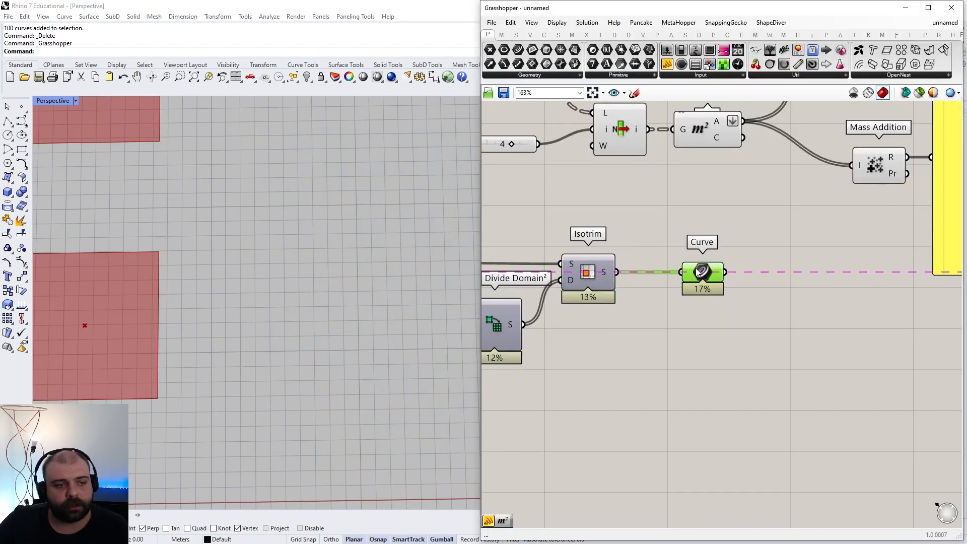
scroll(234, 324, "down", 5)
scroll(305, 330, "up", 5)
left_click(718, 331)
double_click(718, 332)
type("explde")
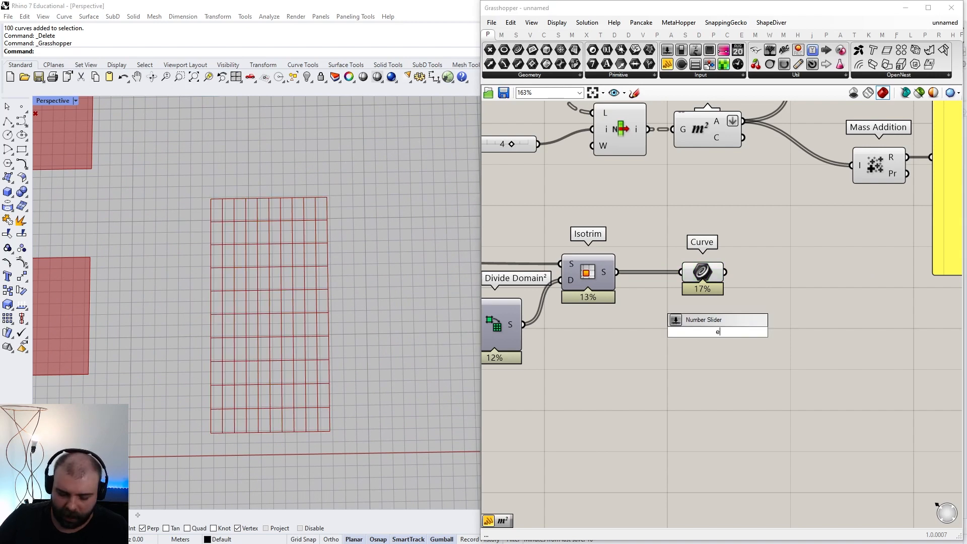
key("Return")
left_click_drag(718, 325, 778, 286)
left_click_drag(801, 379, 662, 276)
left_click(661, 251)
scroll(383, 233, "up", 5)
left_click(379, 232)
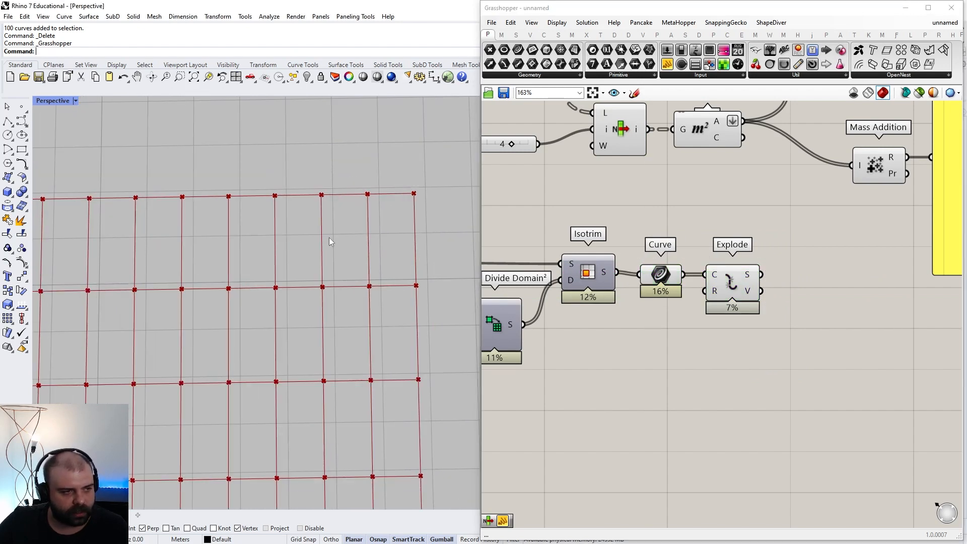
Bake the segments from Explode's S output with the default attributes and close the Grasshopper window
left_click(741, 286)
scroll(747, 281, "up", 3)
right_click(748, 276)
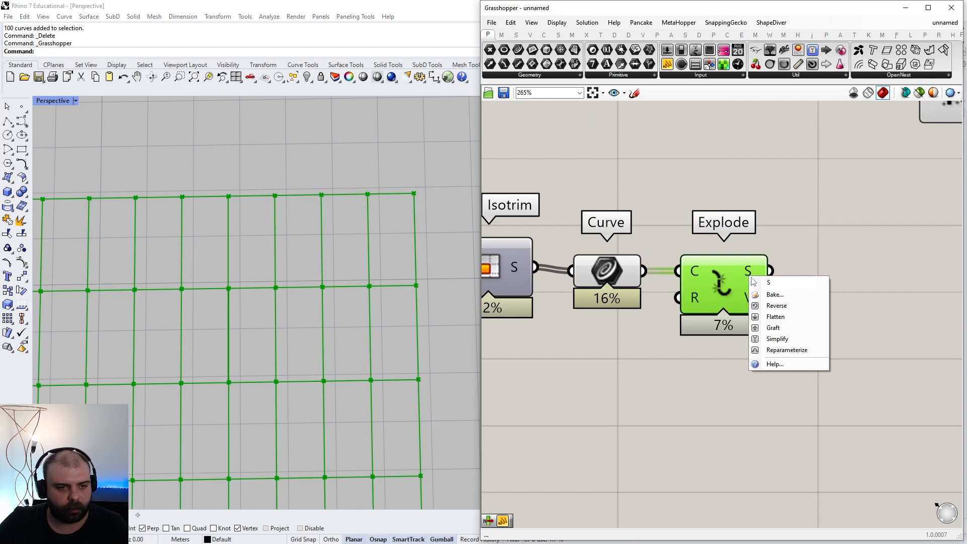
left_click(775, 294)
left_click(794, 391)
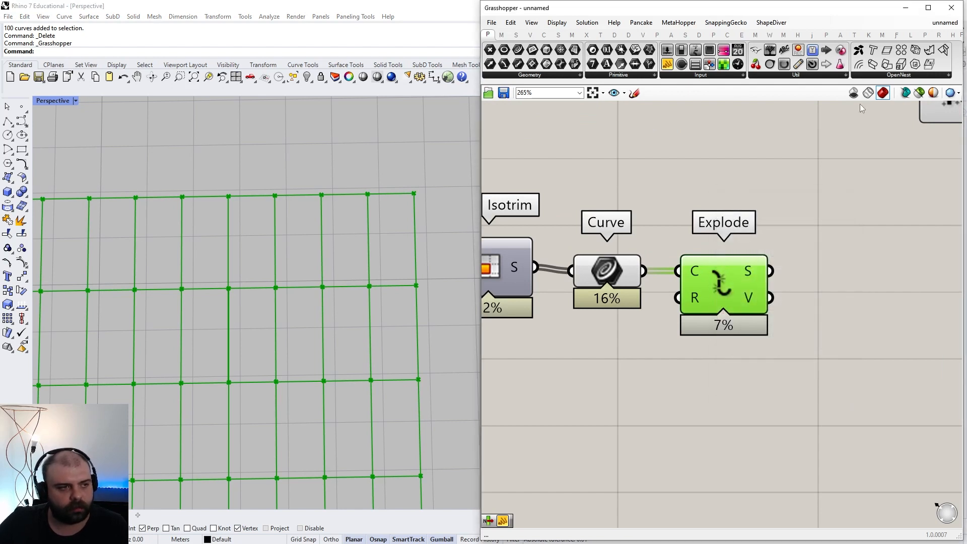
left_click(948, 10)
Select individual baked segments on the outer and inner edges to check for duplicate lines
scroll(377, 187, "up", 3)
left_click(390, 184)
left_click(431, 233)
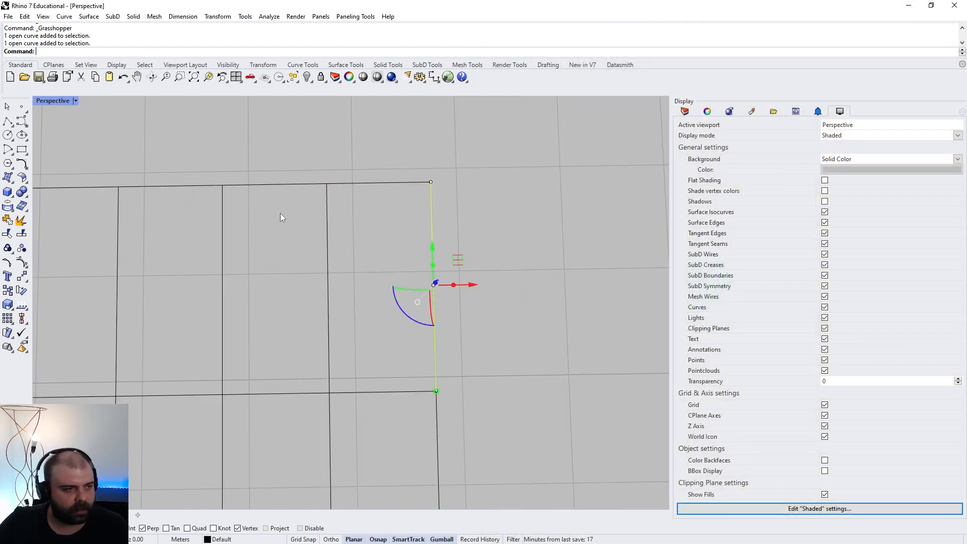
left_click(327, 219)
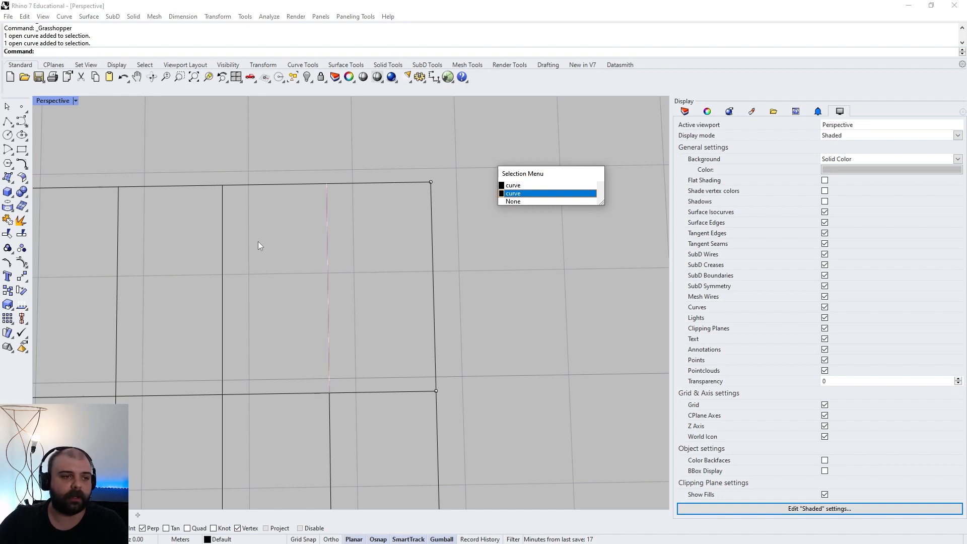
left_click(524, 190)
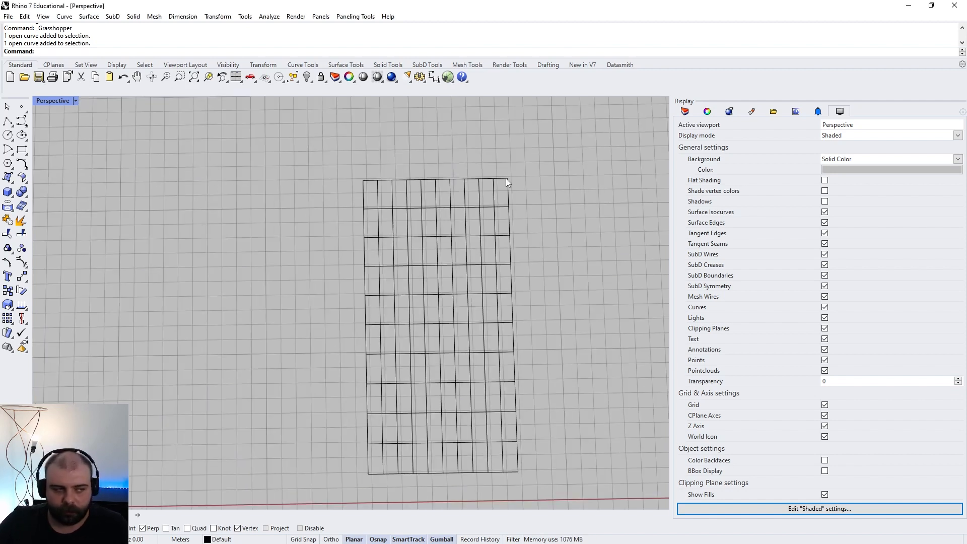
Delete all the baked segments and reopen Grasshopper
left_click_drag(344, 161, 518, 439)
scroll(439, 199, "up", 5)
key("Delete")
left_click(448, 77)
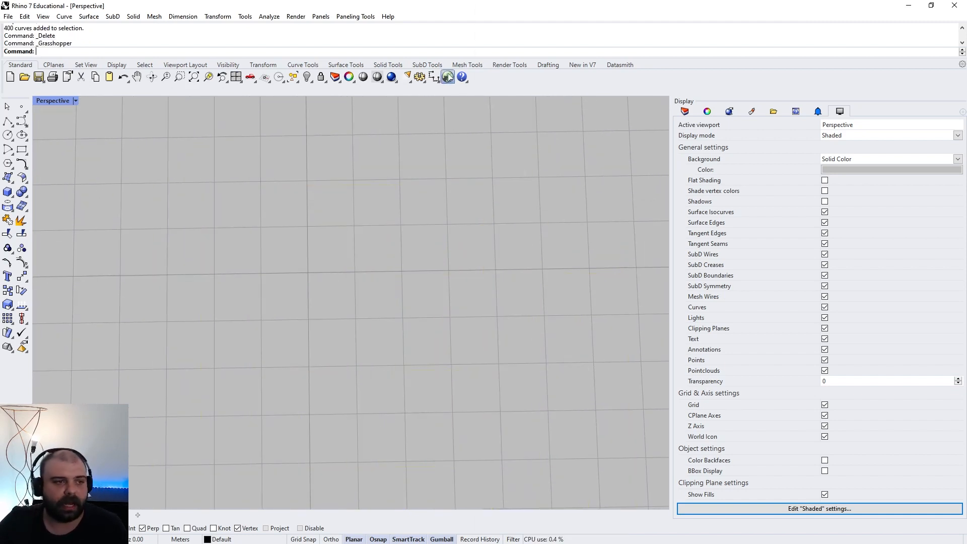
Add a removeDuplicateLines component to the canvas after Explode
left_click(715, 295)
scroll(610, 284, "down", 3)
left_click(694, 317)
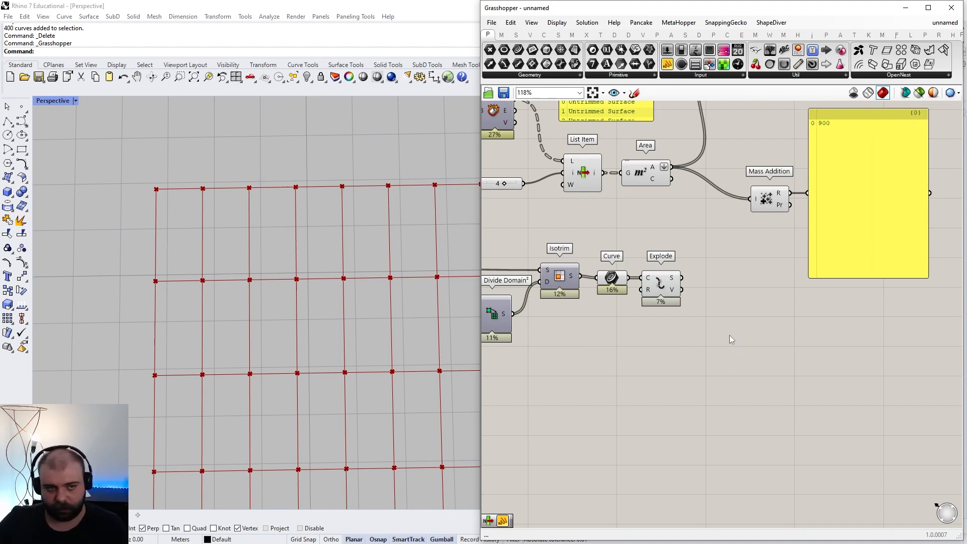
left_click_drag(845, 295, 746, 179)
double_click(749, 349)
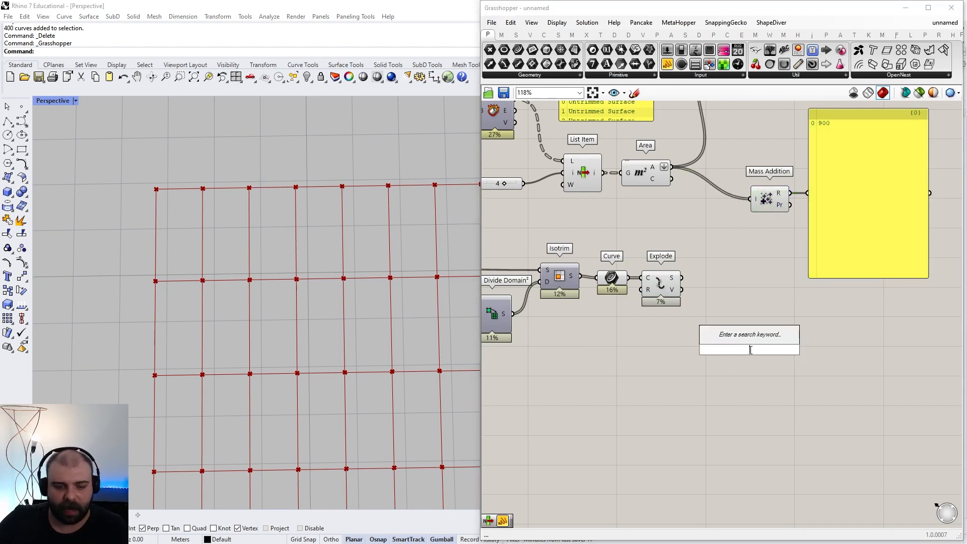
type("remove du")
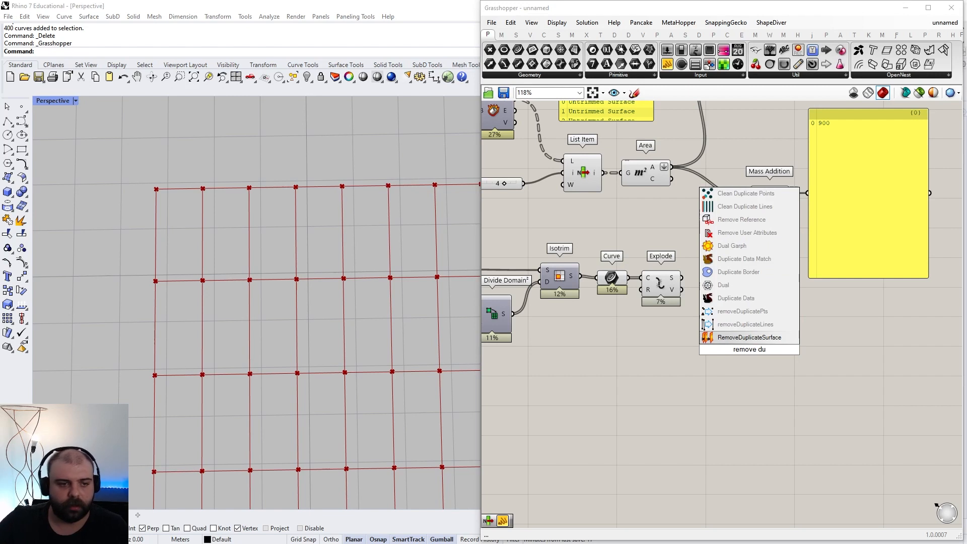
left_click(746, 324)
left_click_drag(745, 348, 758, 288)
Connect Explode's S output to removeDuplicateLines' L input, then turn off the preview of Curve and Explode
scroll(772, 256, "up", 2)
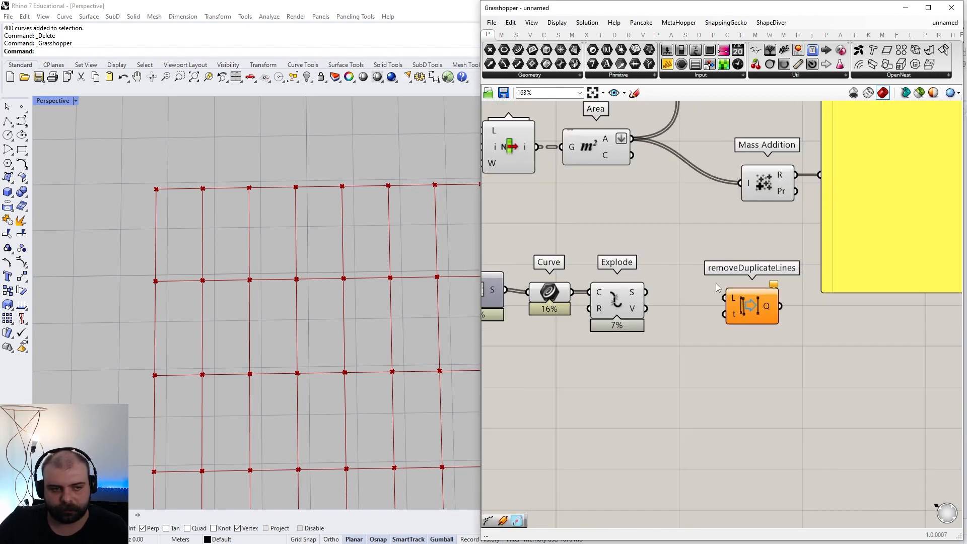
left_click(638, 295)
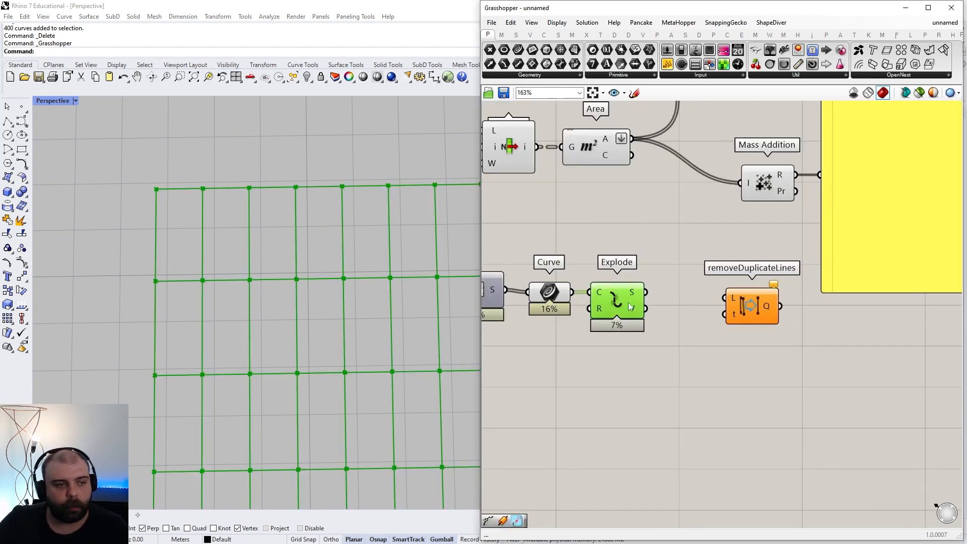
left_click_drag(645, 292, 733, 301)
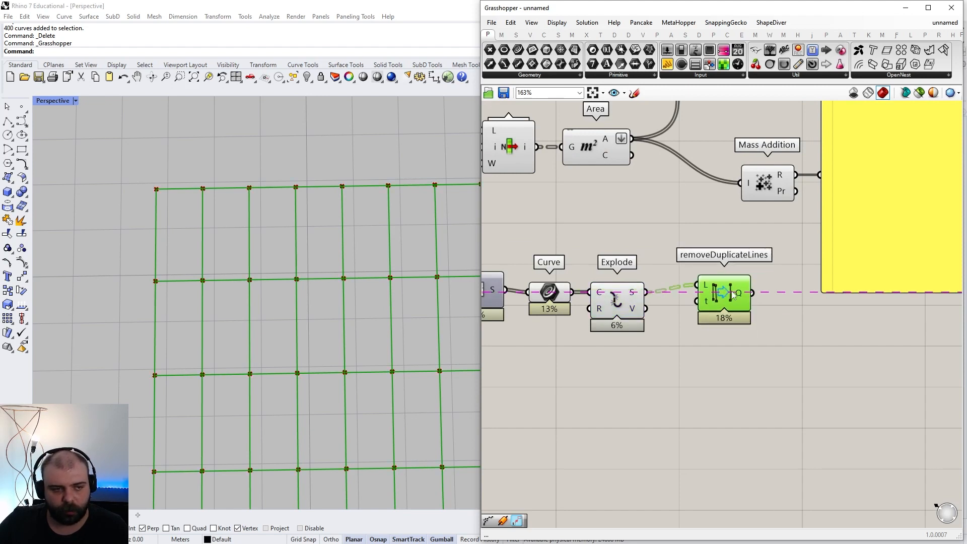
left_click(706, 233)
left_click(619, 301)
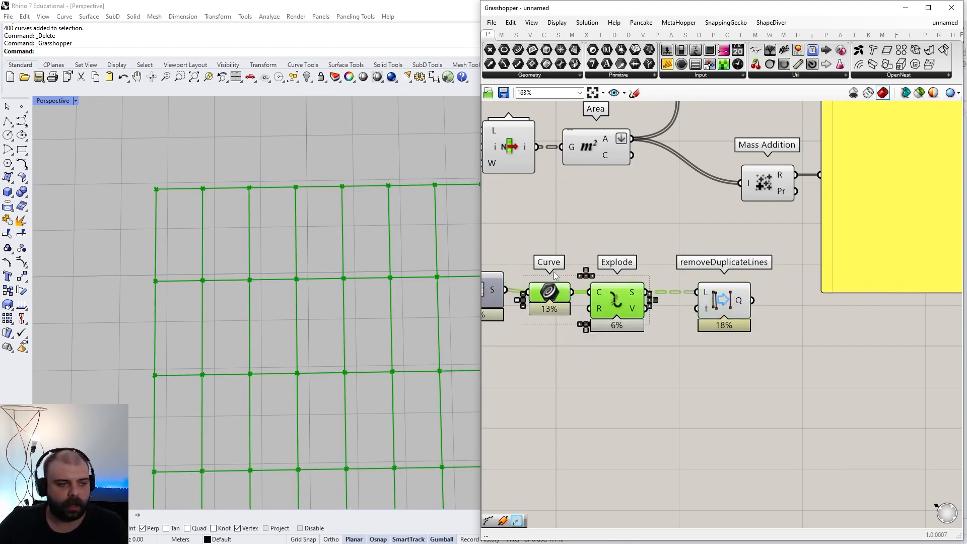
middle_click(558, 274)
Bake the removeDuplicateLines output into the Rhino model with the default attributes and close Grasshopper
scroll(803, 289, "up", 3)
left_click(675, 294)
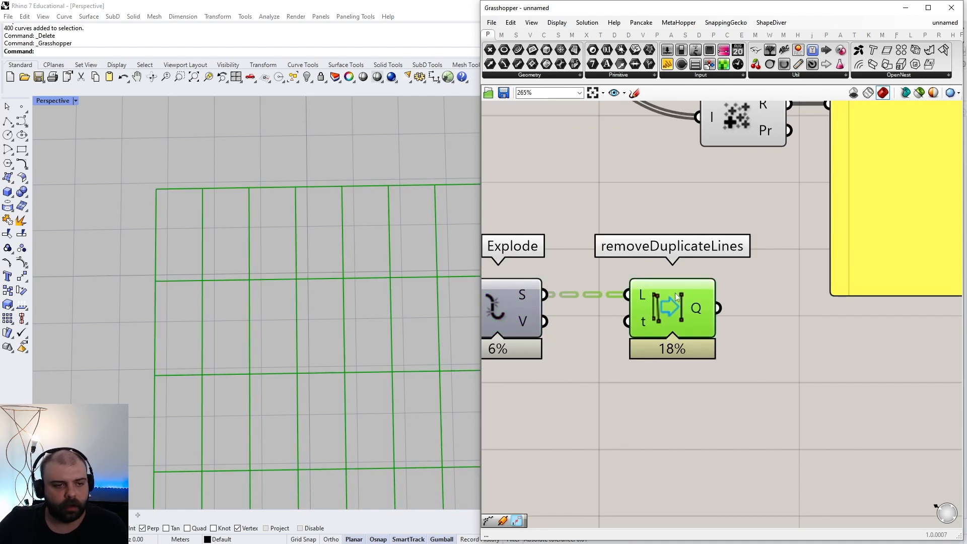
right_click(711, 309)
left_click(734, 327)
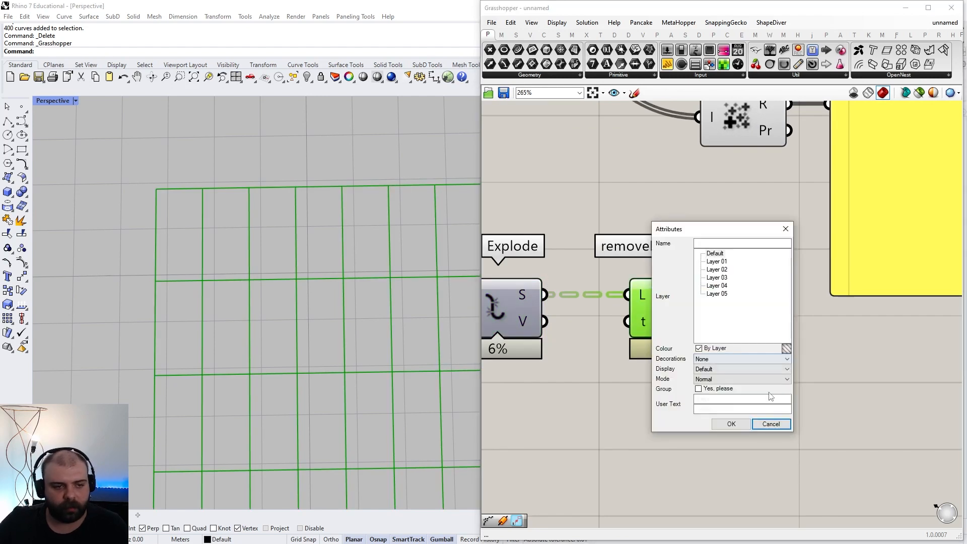
left_click(732, 425)
left_click(951, 8)
Select individual baked segments on the grid's outer and inner edges to check for remaining duplicate lines
scroll(543, 226, "down", 2)
scroll(467, 232, "up", 5)
left_click(467, 229)
left_click(429, 191)
left_click(348, 193)
left_click(305, 245)
left_click(310, 247)
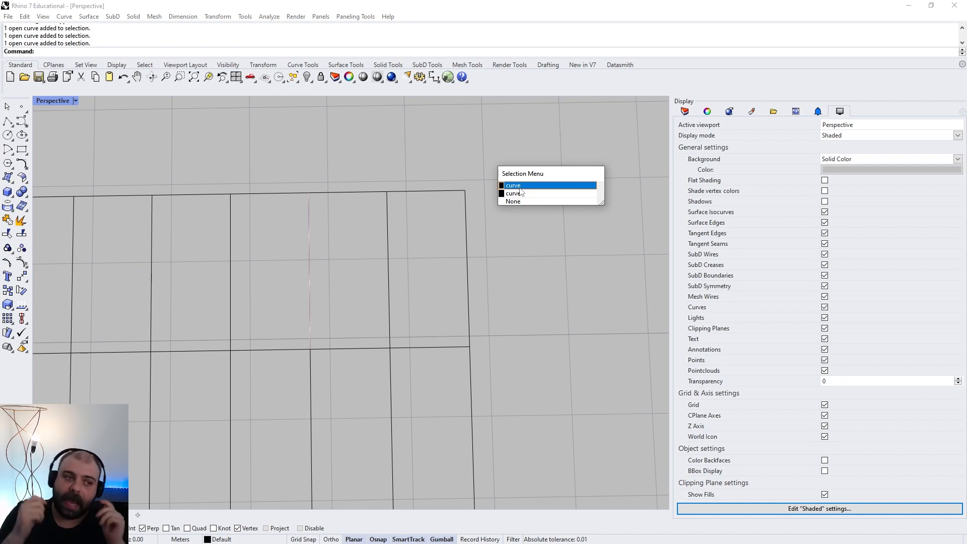
Reopen Grasshopper and delete all the baked grid curves from the Rhino model
key("Escape")
left_click(447, 77)
scroll(271, 157, "down", 10)
left_click_drag(206, 134, 407, 385)
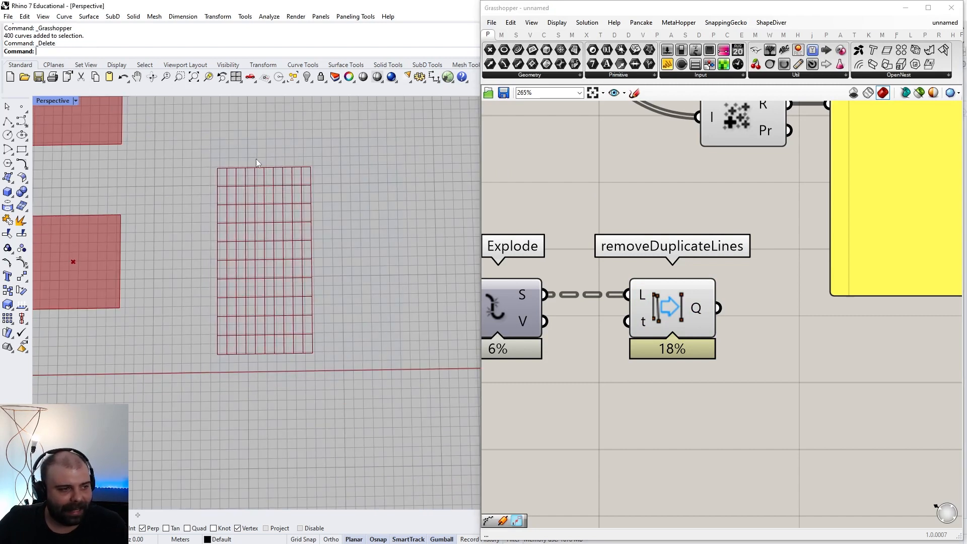
key("Delete")
Turn off the viewport preview of the Explode component
scroll(257, 175, "up", 4)
left_click(512, 304)
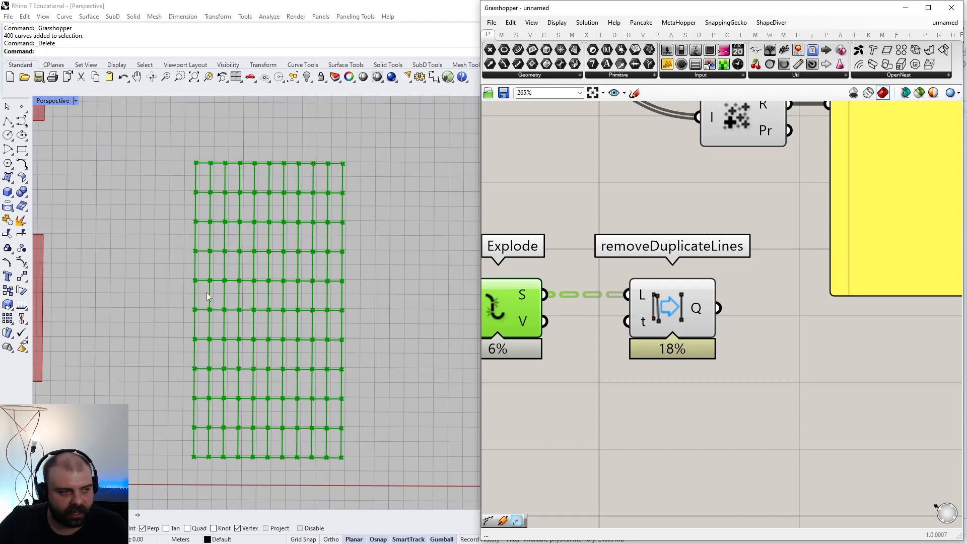
key("ctrl+q")
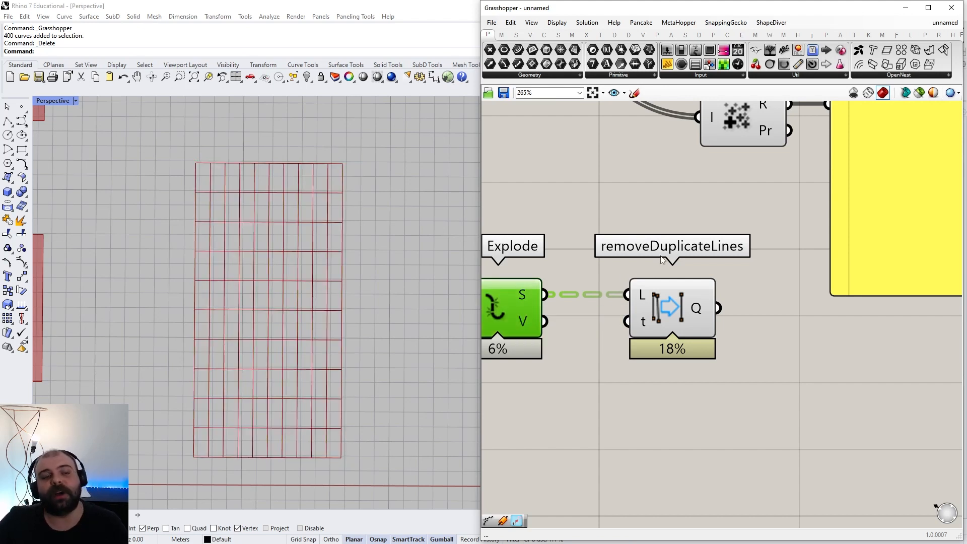
Check the data structure of Explode's S output and move removeDuplicateLines farther away from Explode to make room
left_click_drag(663, 304, 677, 306)
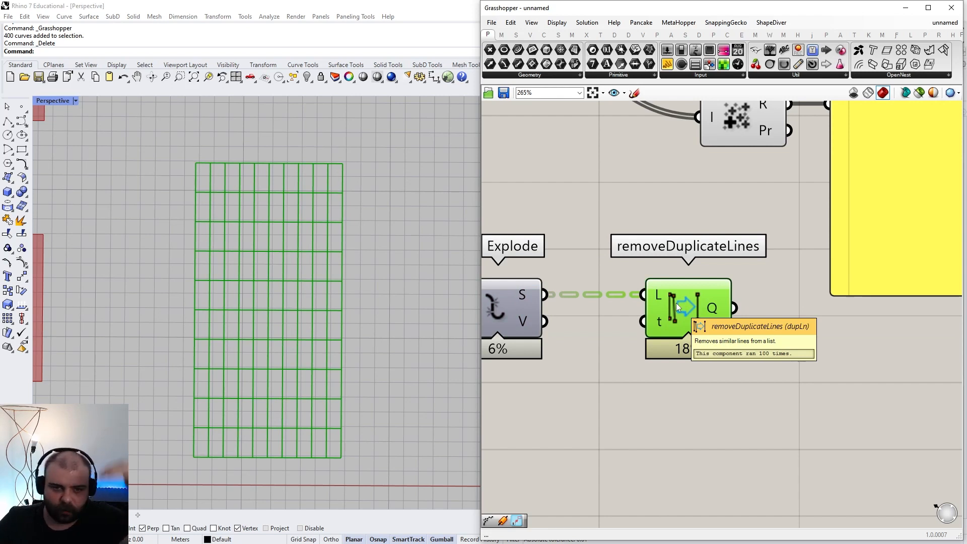
mouse_move(521, 297)
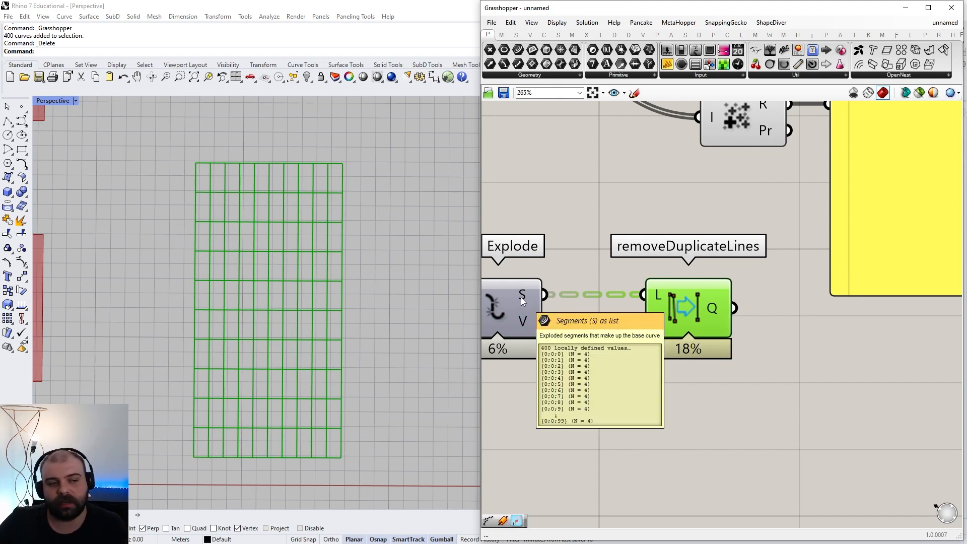
scroll(738, 361, "down", 6)
left_click_drag(741, 406, 593, 415)
scroll(594, 340, "up", 2)
left_click(606, 388)
scroll(730, 437, "up", 5)
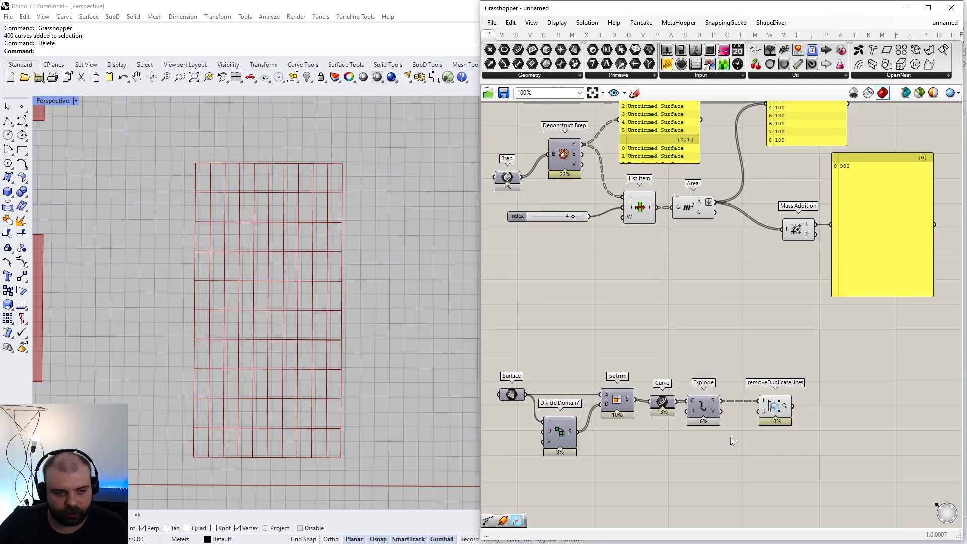
left_click_drag(812, 388, 915, 388)
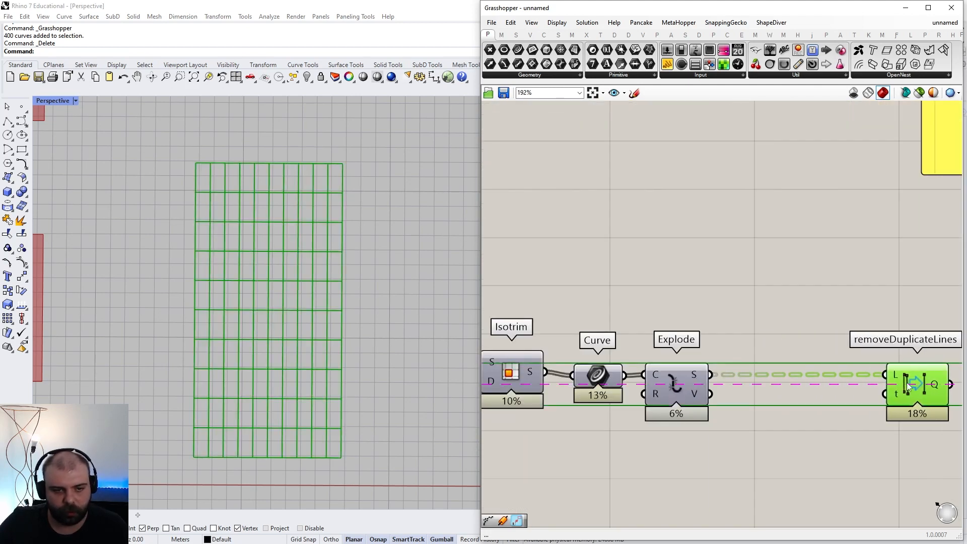
Add a panel between Explode and removeDuplicateLines and connect Explode's S output to it
left_click_drag(667, 64, 867, 245)
left_click_drag(710, 375, 789, 244)
left_click_drag(865, 288, 809, 396)
scroll(687, 398, "down", 3)
scroll(872, 242, "up", 3)
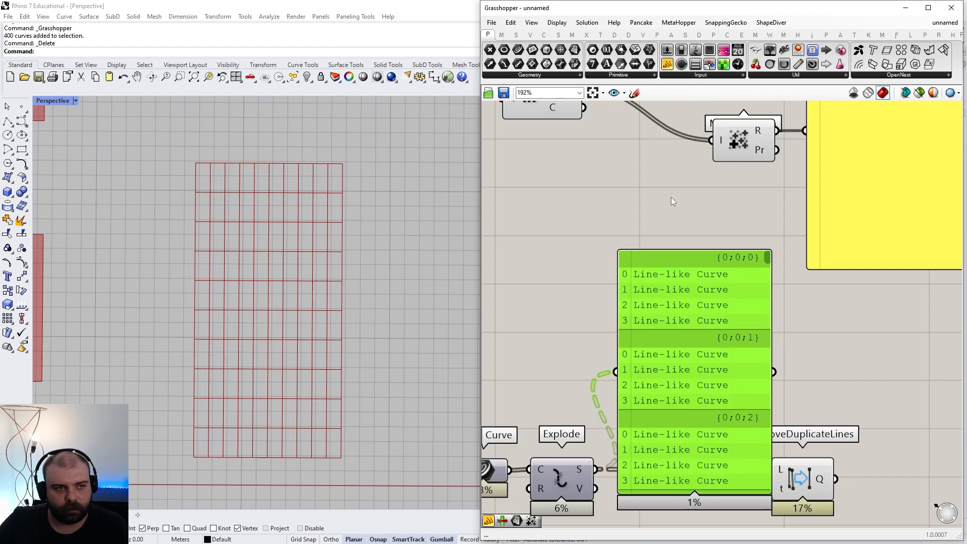
Sketch a box around the {0;0;0} branch in the panel and a stroke beside each of its four curves
left_click(634, 93)
scroll(624, 322, "up", 2)
mouse_move(602, 214)
left_mouse_down()
mouse_move(603, 320)
mouse_move(653, 334)
mouse_move(852, 337)
mouse_move(848, 208)
mouse_move(595, 201)
left_mouse_up()
scroll(745, 257, "up", 3)
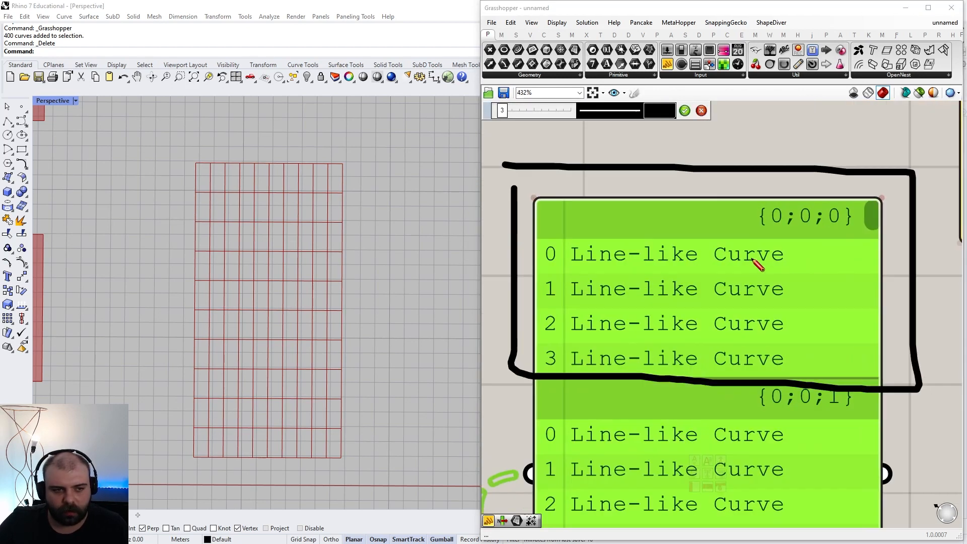
scroll(754, 259, "up", 1)
left_click_drag(799, 254, 870, 254)
left_click_drag(802, 294, 910, 292)
left_click_drag(788, 341, 888, 340)
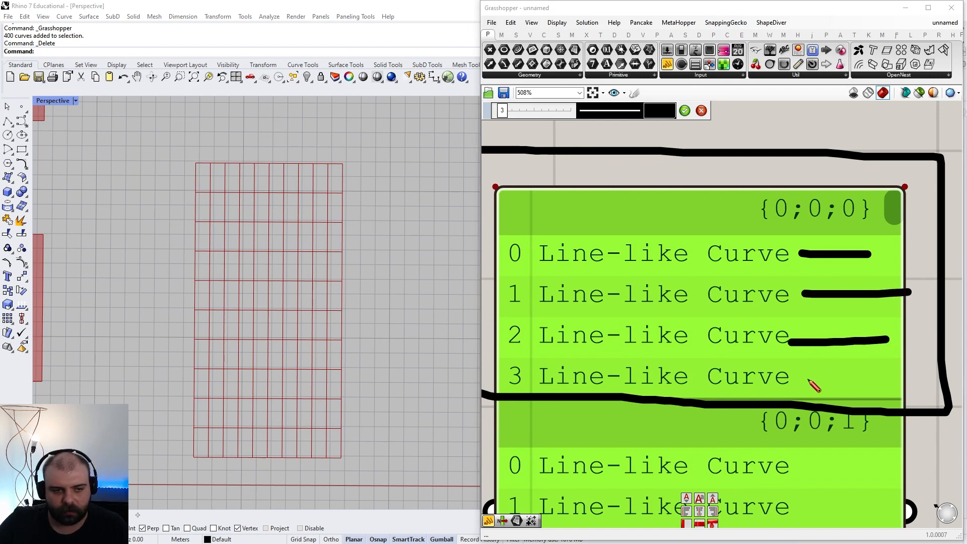
left_click_drag(806, 381, 859, 381)
Point out the grid's lower corner cell in the viewport and sketch a box around the panel's {0;0;1} branch
scroll(204, 443, "up", 4)
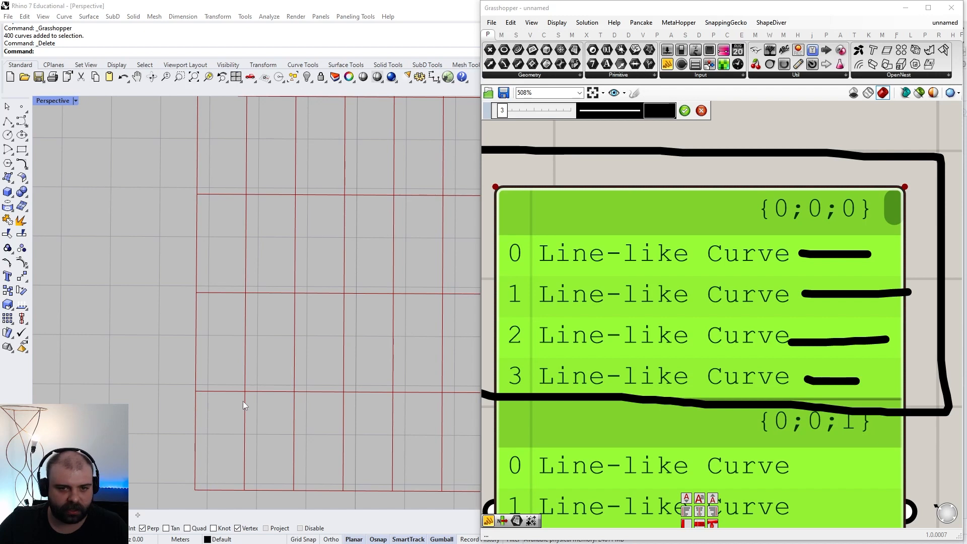
left_click_drag(235, 408, 220, 380)
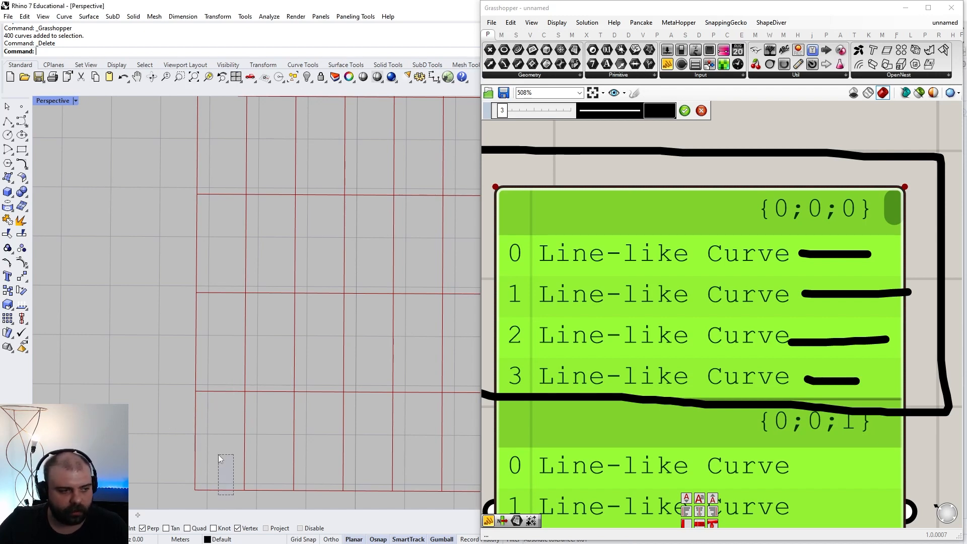
scroll(631, 191, "down", 5)
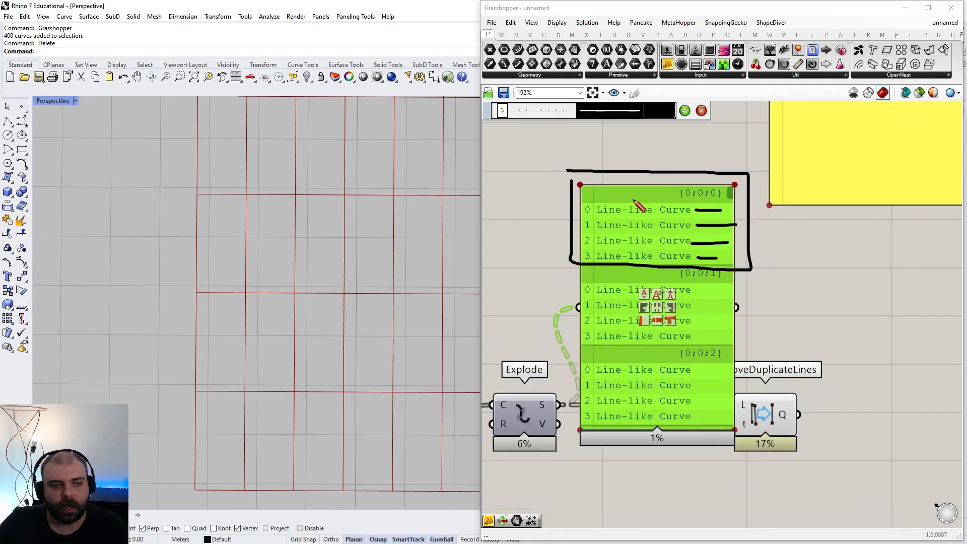
scroll(594, 269, "up", 3)
right_click_drag(594, 269, 632, 217)
mouse_move(587, 199)
left_mouse_down()
mouse_move(573, 375)
mouse_move(922, 364)
mouse_move(890, 221)
left_mouse_up()
Point out the cell above the corner cell in the viewport grid and its edge shared with the corner cell
left_click_drag(181, 265, 298, 419)
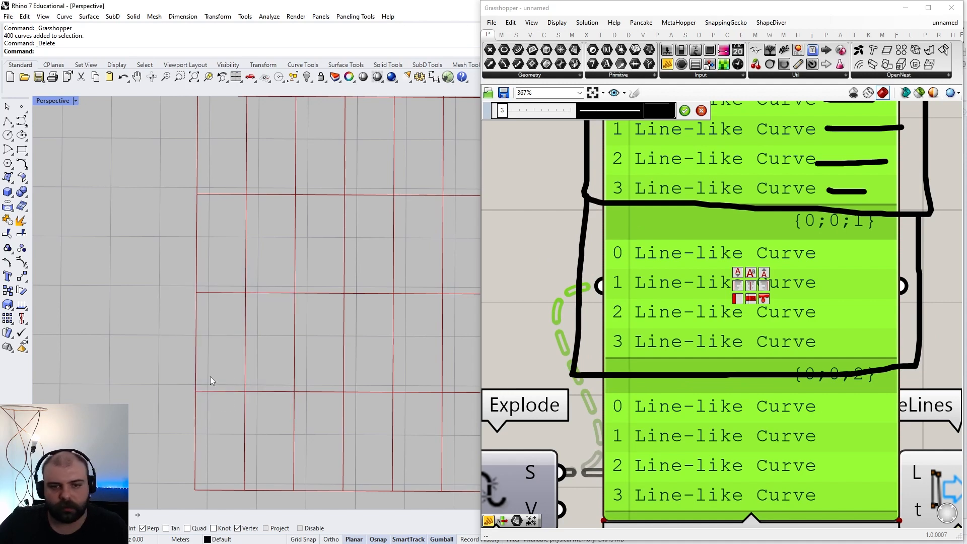
scroll(222, 373, "up", 5)
left_click_drag(252, 465, 211, 321)
scroll(256, 317, "down", 5)
left_click_drag(188, 239, 188, 239)
scroll(715, 309, "down", 4)
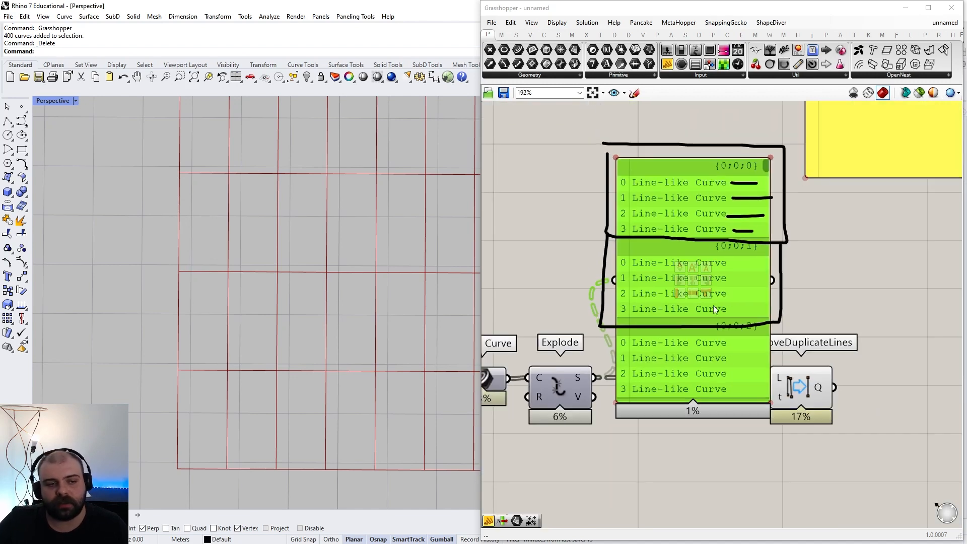
Move the panel below the Explode and removeDuplicateLines components
left_click_drag(722, 435, 652, 170)
scroll(715, 348, "down", 3)
scroll(711, 349, "up", 2)
mouse_move(710, 349)
left_mouse_down()
mouse_move(707, 302)
mouse_move(702, 439)
left_mouse_up()
Add a Param Viewer and connect Explode's S output to it
scroll(705, 302, "down", 4)
scroll(697, 474, "up", 4)
mouse_move(769, 50)
left_mouse_down()
mouse_move(749, 219)
mouse_move(767, 218)
mouse_move(779, 186)
left_mouse_up()
left_click_drag(659, 126, 755, 175)
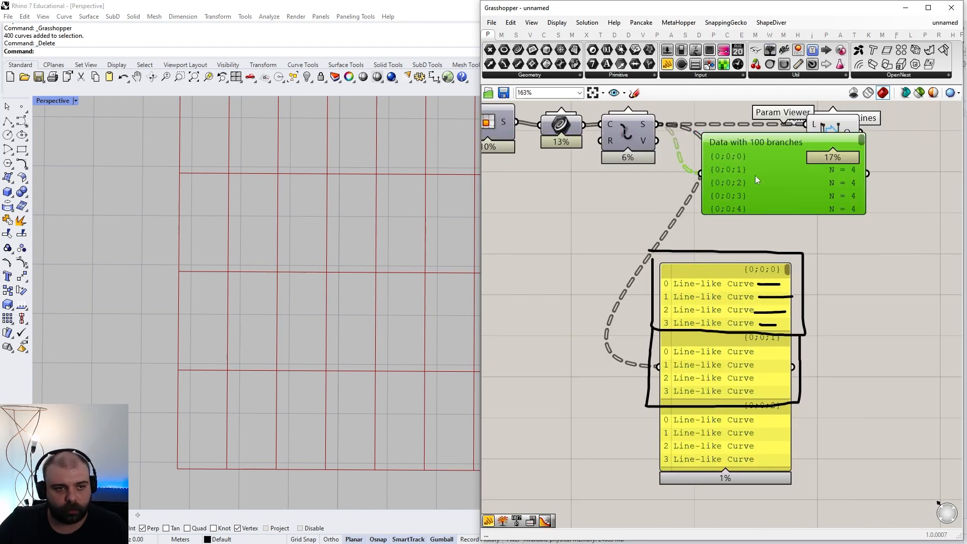
Switch the Param Viewer to its tree graph, examine the branches, and delete the component
double_click(764, 176)
scroll(790, 199, "up", 3)
scroll(769, 183, "up", 4)
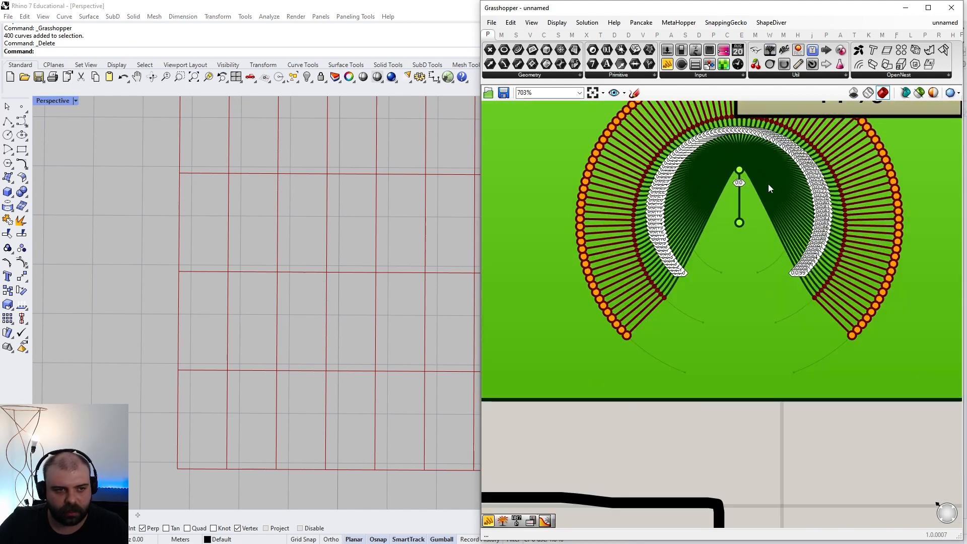
scroll(721, 271, "down", 5)
key("Delete")
scroll(732, 252, "down", 3)
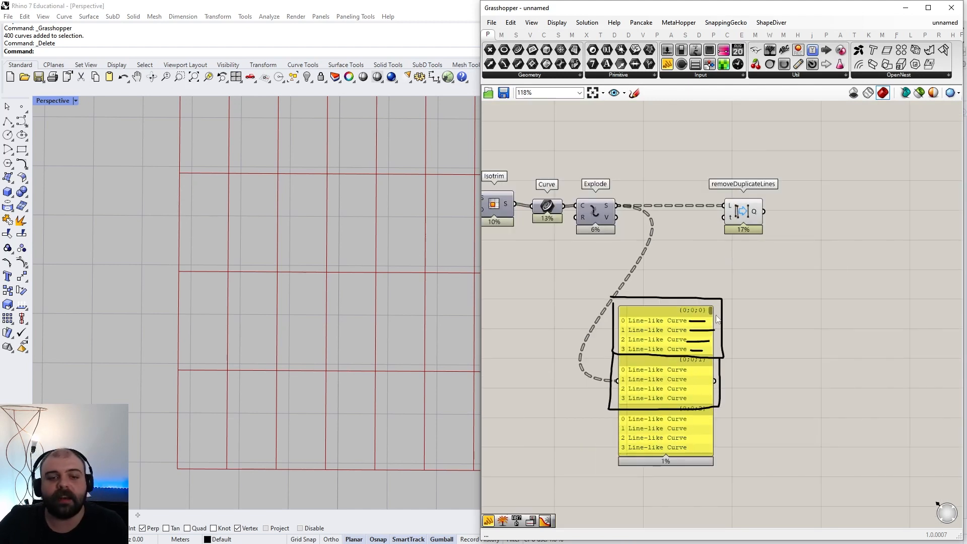
Delete the sketched marks around the panel and move the panel up closer to Explode
scroll(714, 324, "up", 3)
left_click(716, 334)
scroll(723, 334, "down", 3)
key("Delete")
left_click_drag(693, 349, 693, 282)
left_click(694, 177)
Sketch a box around the panel's {0;0;0} branch
scroll(694, 176, "up", 3)
left_click(634, 93)
scroll(604, 323, "up", 2)
scroll(567, 280, "up", 1)
mouse_move(565, 233)
left_mouse_down()
mouse_move(560, 315)
mouse_move(605, 368)
mouse_move(785, 374)
mouse_move(828, 242)
mouse_move(565, 228)
left_mouse_up()
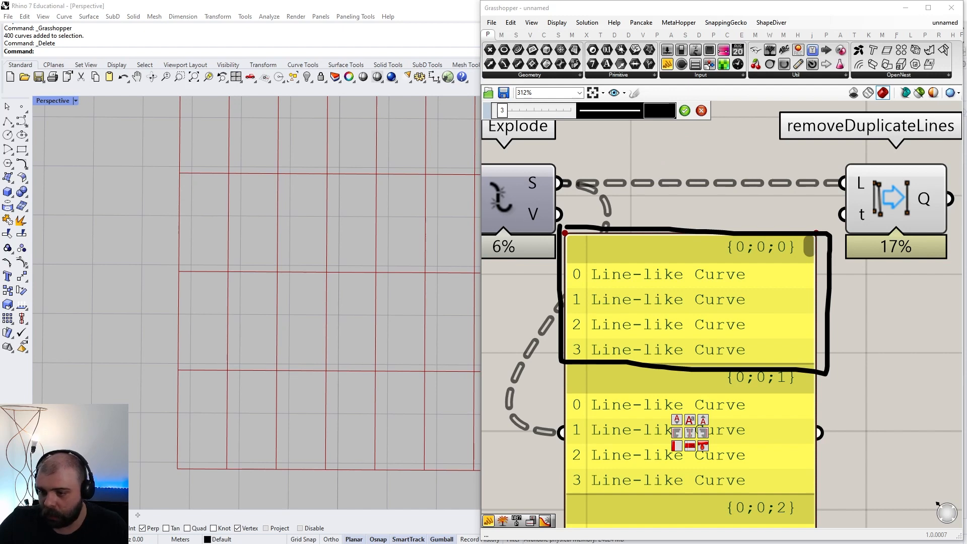
Mark the corner cell's four edges in red and the edges of the cell above it in blue over the viewport
left_click_drag(187, 389, 147, 426)
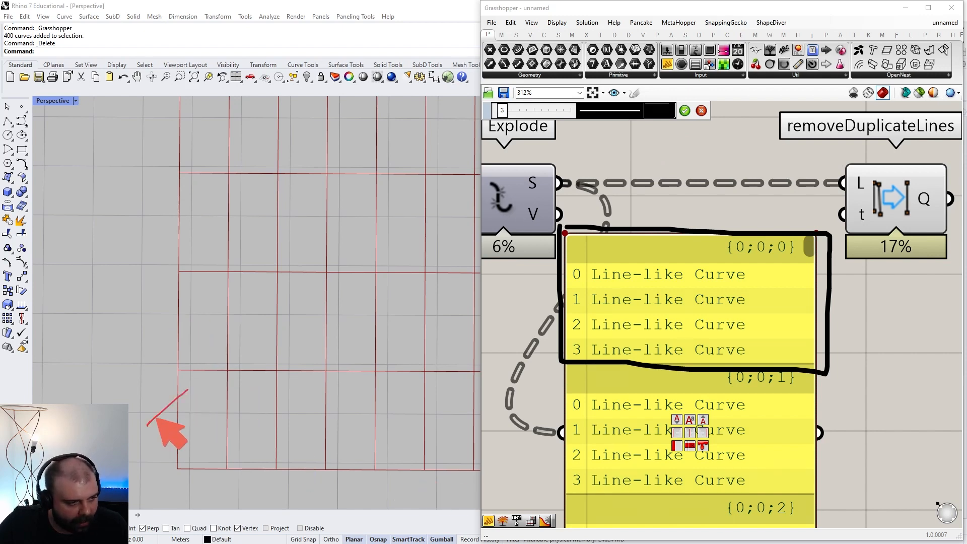
left_click_drag(235, 402, 201, 485)
left_click_drag(204, 358, 198, 397)
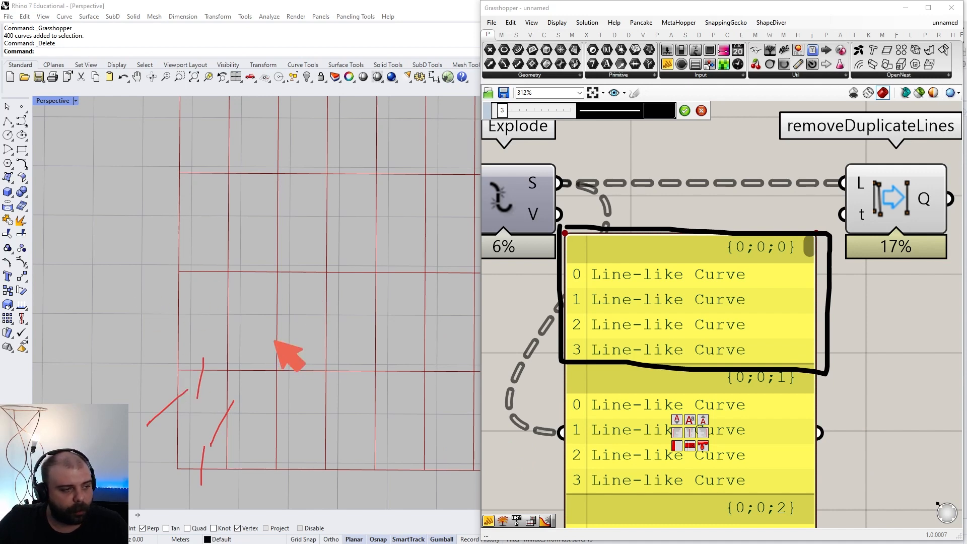
mouse_move(209, 261)
left_mouse_down()
mouse_move(190, 294)
mouse_move(146, 328)
left_mouse_up()
left_click_drag(204, 344, 195, 386)
left_click_drag(243, 322, 206, 327)
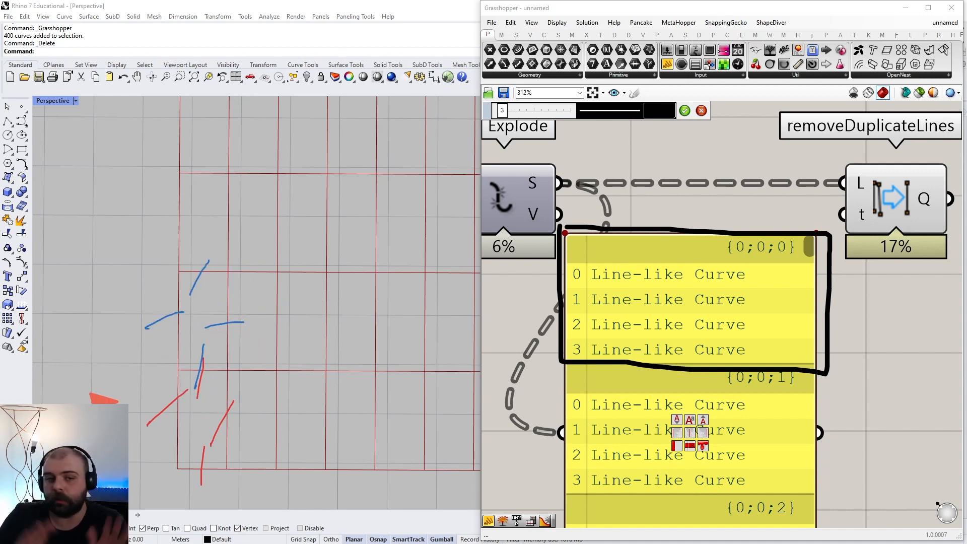
mouse_move(164, 350)
left_mouse_down()
mouse_move(203, 350)
mouse_move(239, 373)
mouse_move(185, 382)
mouse_move(164, 358)
mouse_move(222, 347)
mouse_move(243, 376)
mouse_move(130, 388)
left_mouse_up()
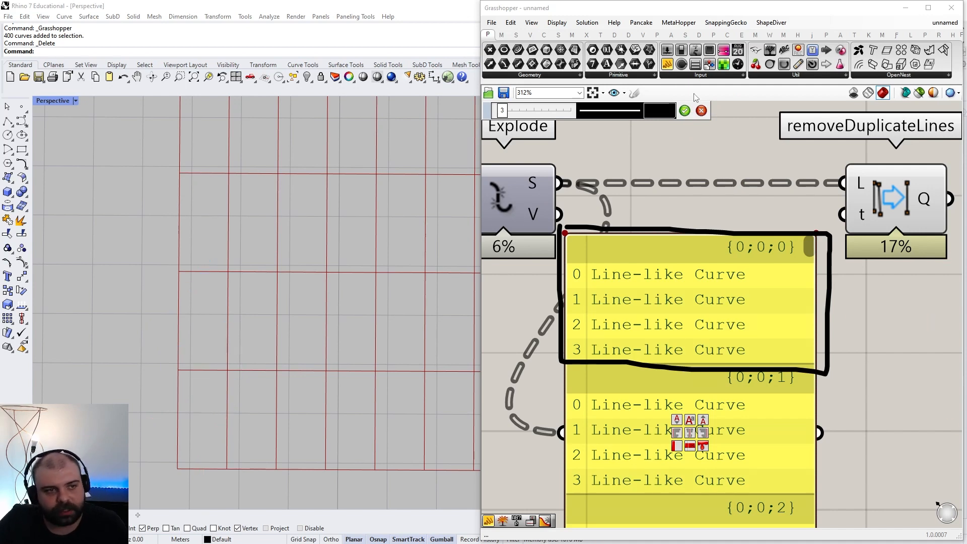
Discard the sketched box around the {0;0;0} branch of the panel
left_click(701, 111)
left_click(784, 277)
scroll(636, 287, "down", 2)
left_click(635, 287)
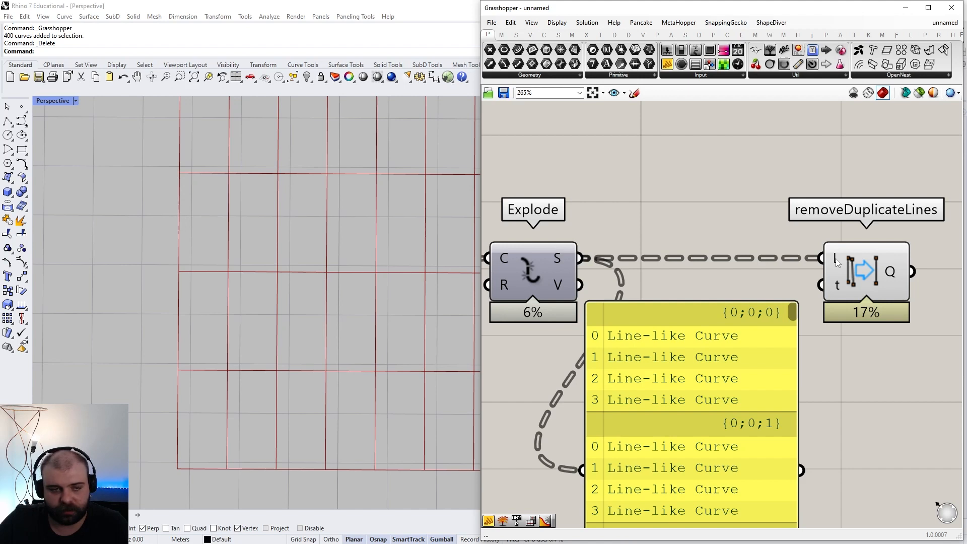
Check the data arriving at removeDuplicateLines' L input and flatten that input
scroll(836, 262, "down", 2)
scroll(805, 280, "up", 4)
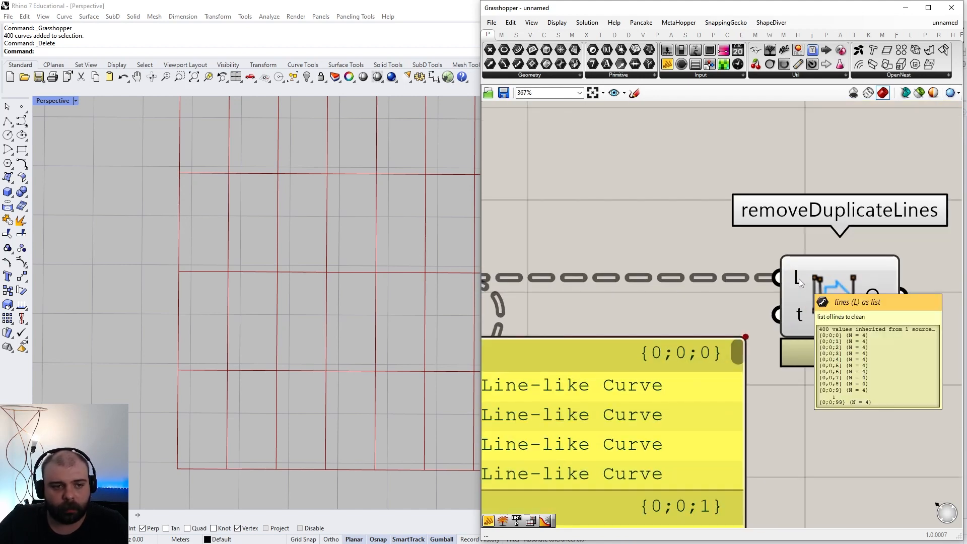
right_click(800, 282)
left_click(826, 355)
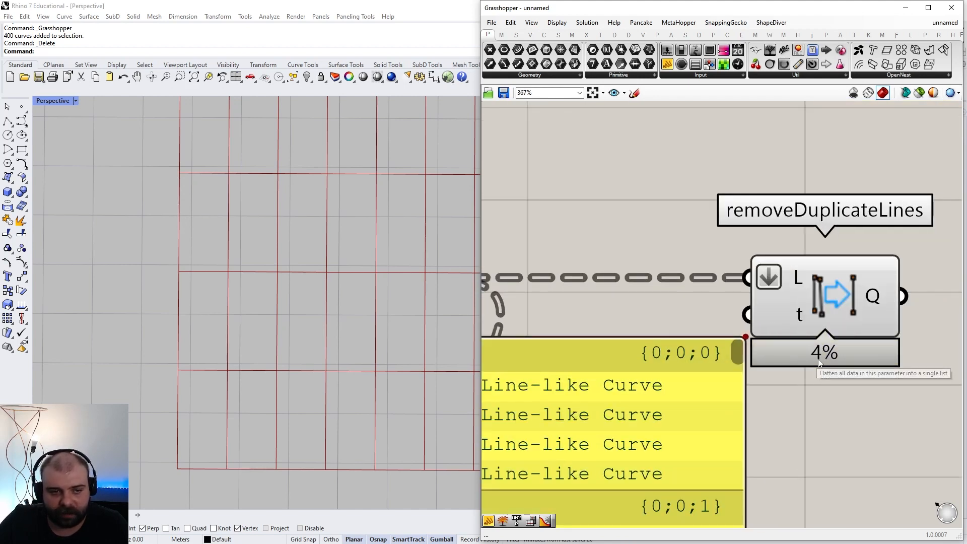
scroll(820, 388, "down", 4)
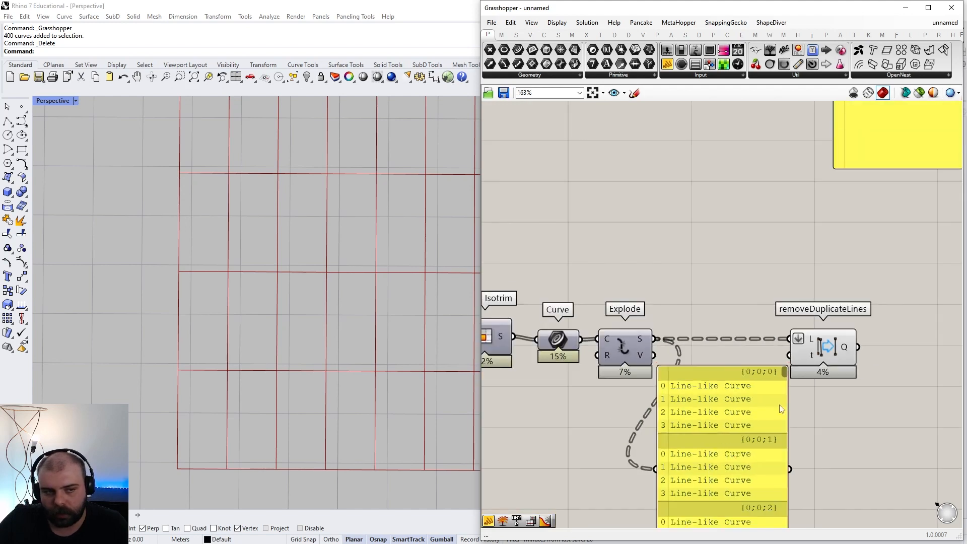
Remove the flatten from removeDuplicateLines' L input and flatten Explode's S output instead
right_click(811, 342)
left_click(642, 380)
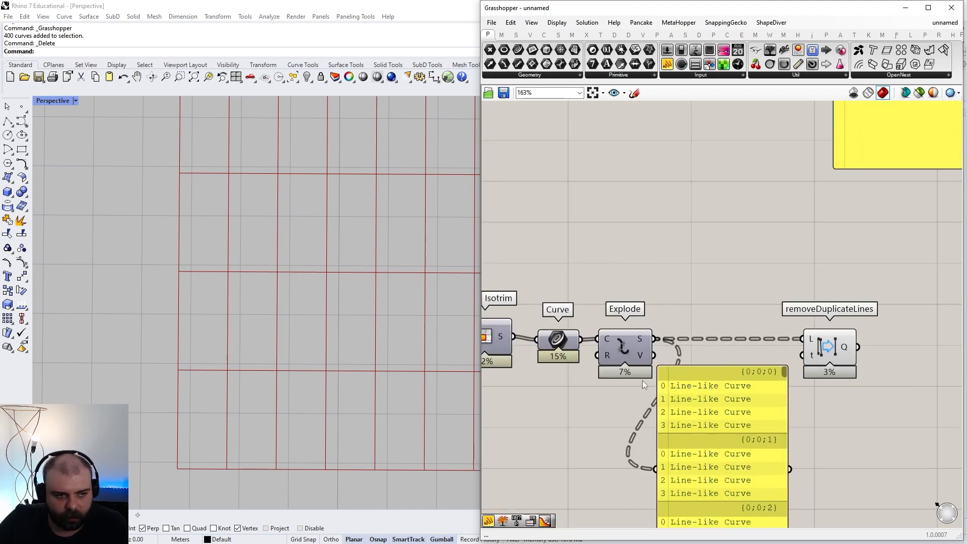
scroll(644, 373, "up", 3)
right_click(633, 312)
left_click(657, 365)
scroll(707, 217, "down", 3)
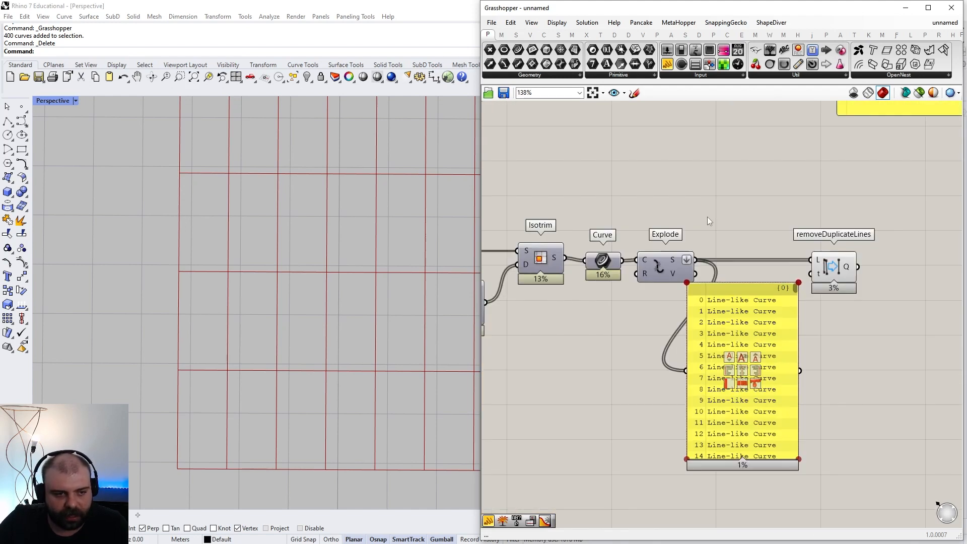
left_click_drag(814, 246, 741, 214)
left_click_drag(537, 150, 674, 261)
scroll(751, 214, "down", 4)
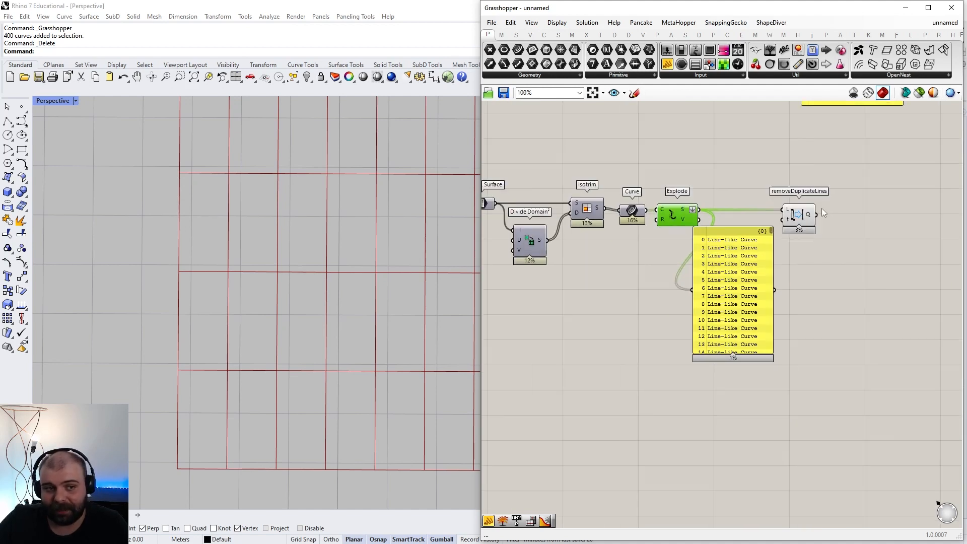
scroll(821, 208, "up", 3)
scroll(736, 240, "down", 1)
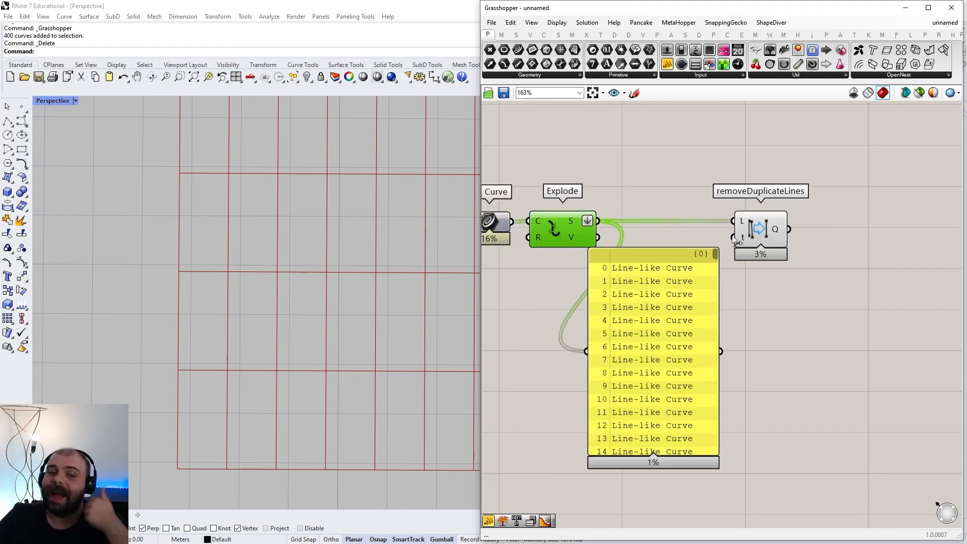
left_click(808, 155)
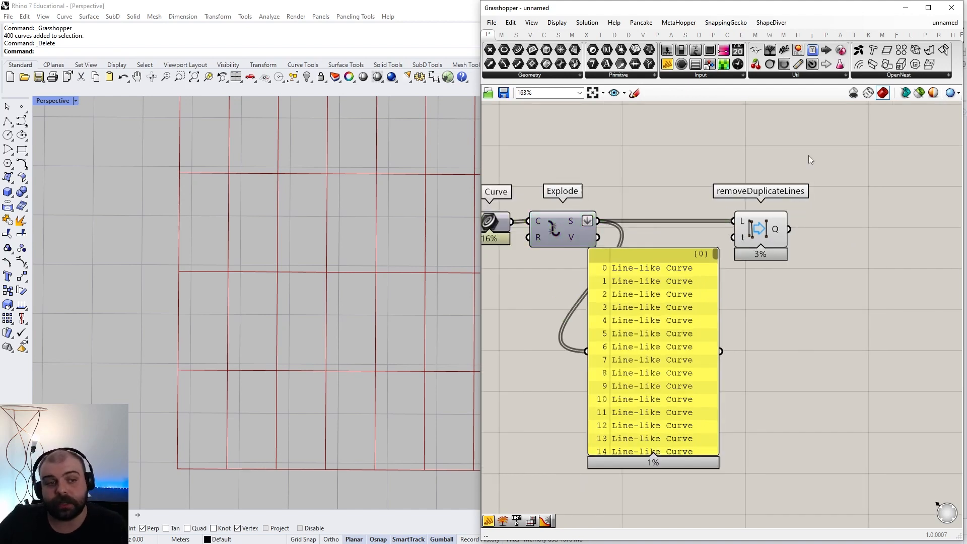
Inspect the L input and the unique lines at the Q output of removeDuplicateLines
scroll(809, 155, "up", 4)
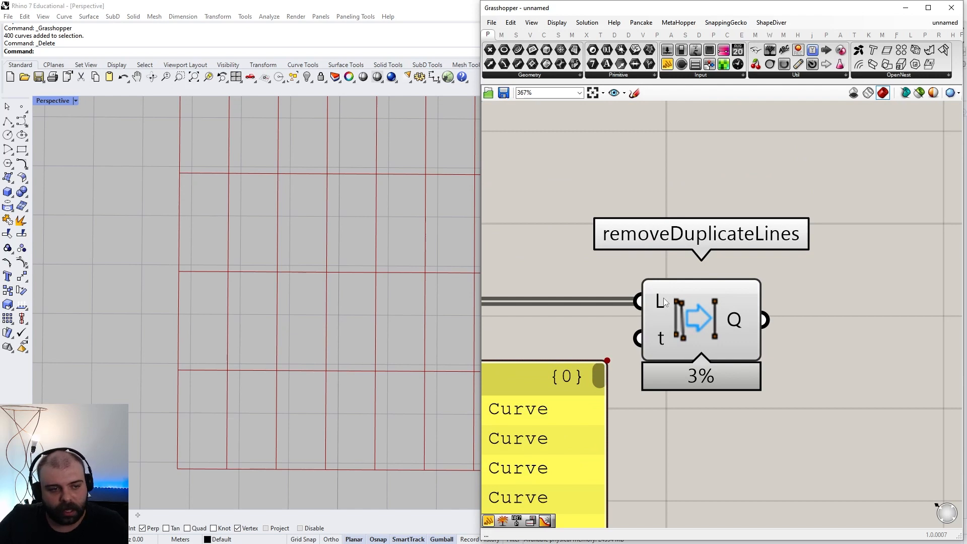
mouse_move(662, 300)
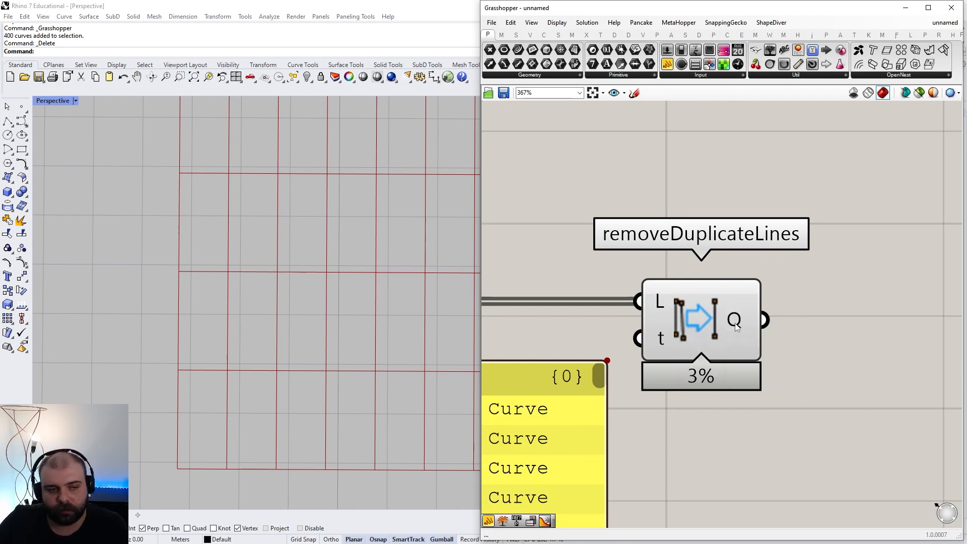
mouse_move(735, 327)
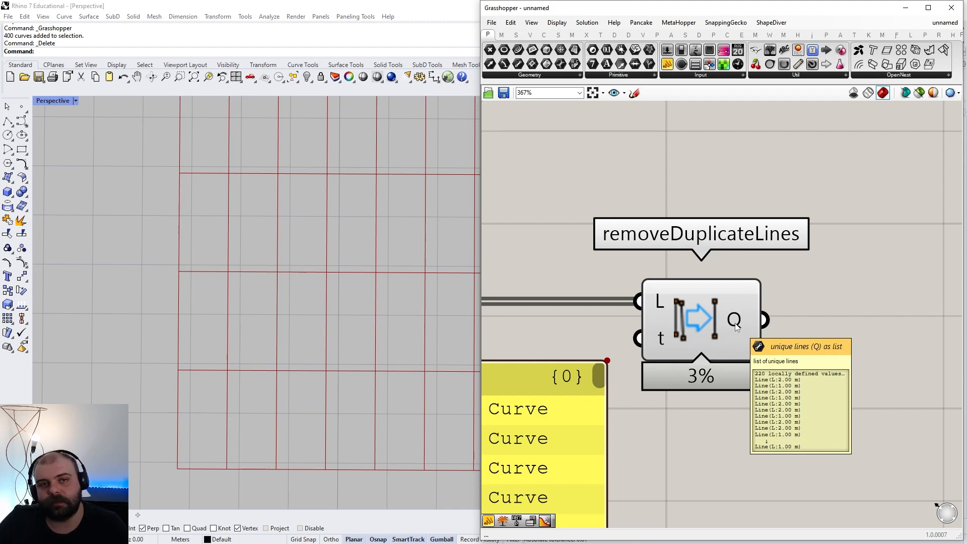
Bake the Q output of removeDuplicateLines with the default attributes and close the Grasshopper window
scroll(735, 327, "down", 3)
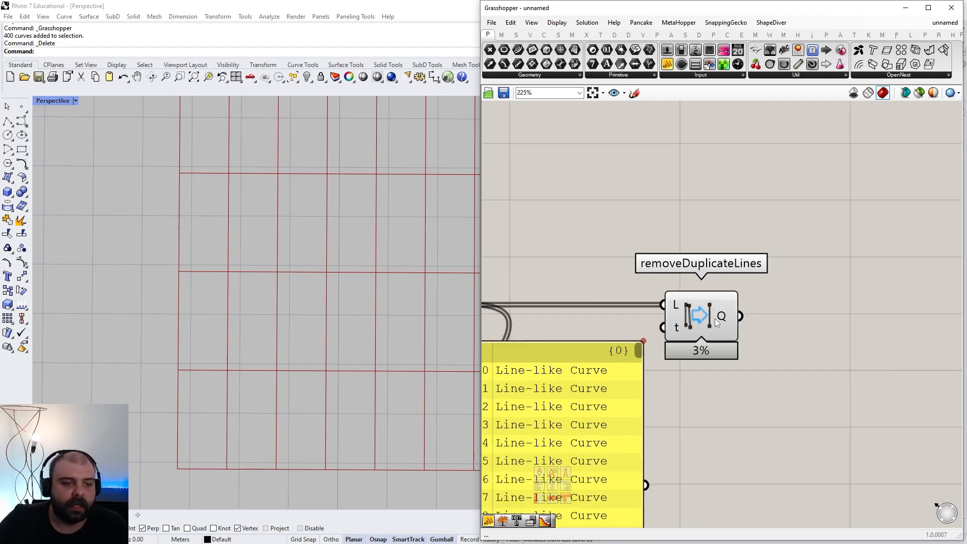
left_click(715, 318)
right_click(722, 316)
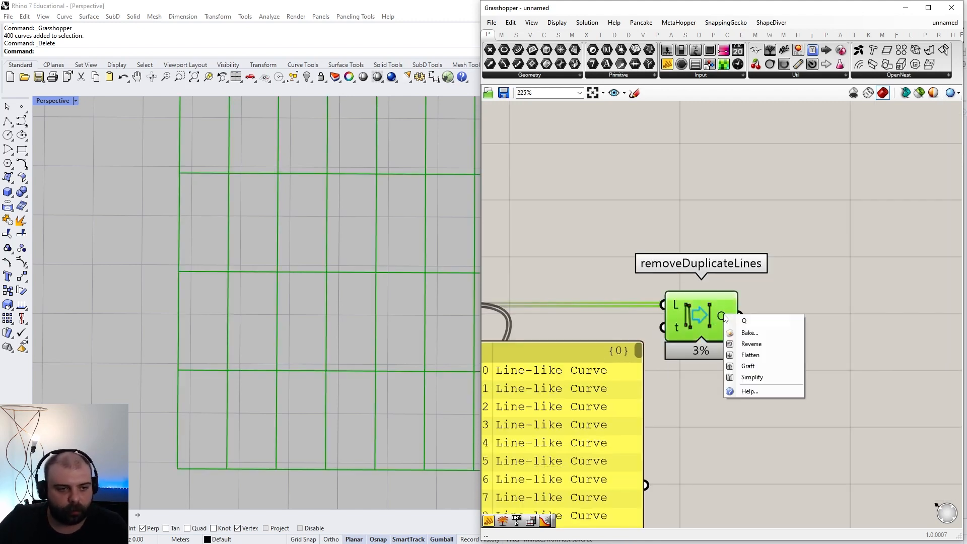
left_click(749, 332)
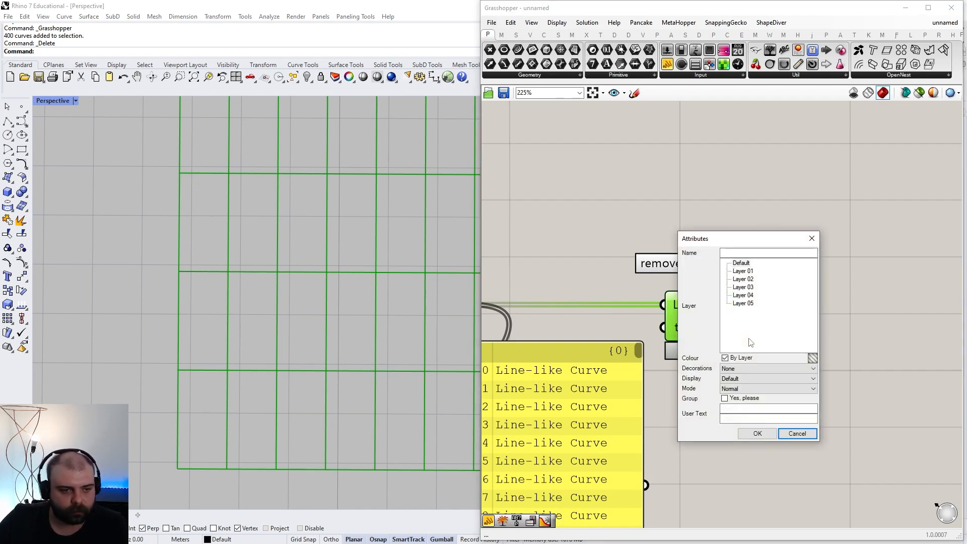
left_click(757, 434)
left_click(954, 8)
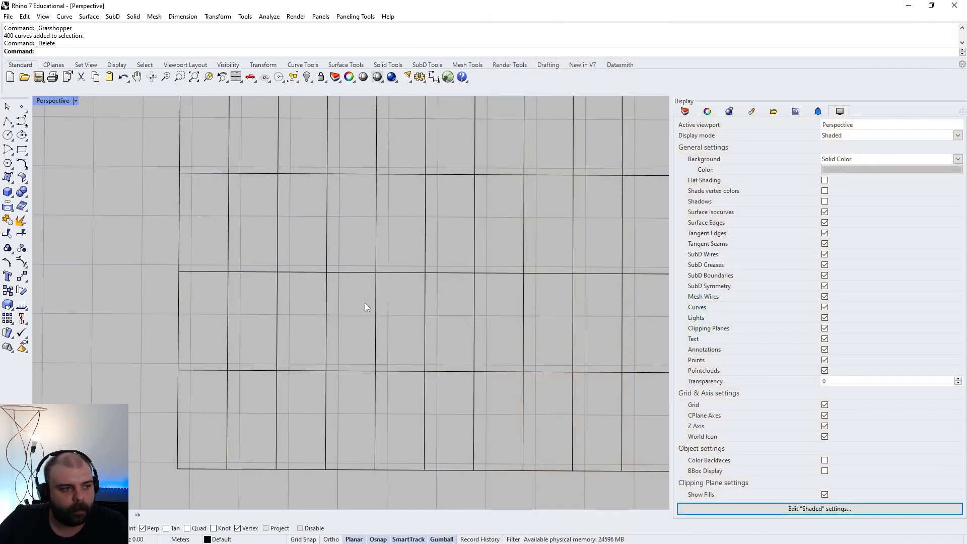
Select several individual baked segments of the grid to check them for duplicates
left_click(376, 254)
left_click(426, 245)
left_click(408, 271)
left_click(427, 313)
left_click(473, 302)
left_click(524, 303)
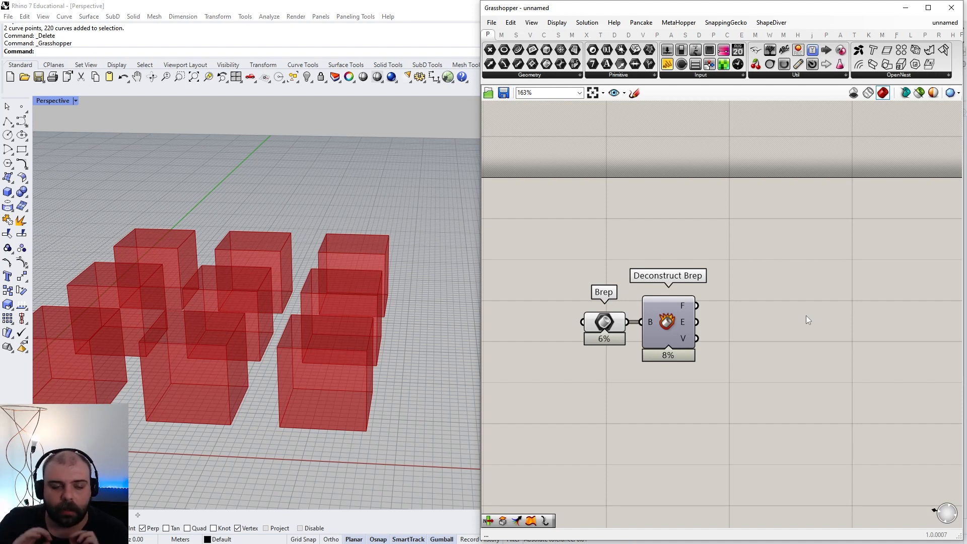
Sketch a black diamond-shaped base beside the Deconstruct Brep component, with an upward arrow labelled Z
left_click(634, 93)
scroll(665, 218, "down", 2)
mouse_move(649, 370)
left_mouse_down()
mouse_move(725, 428)
mouse_move(811, 384)
mouse_move(810, 354)
mouse_move(743, 311)
mouse_move(648, 372)
left_mouse_up()
left_click_drag(741, 364, 739, 215)
mouse_move(715, 248)
left_mouse_down()
mouse_move(740, 222)
mouse_move(754, 241)
left_mouse_up()
mouse_move(728, 167)
left_mouse_down()
mouse_move(751, 173)
mouse_move(738, 183)
mouse_move(753, 193)
left_mouse_up()
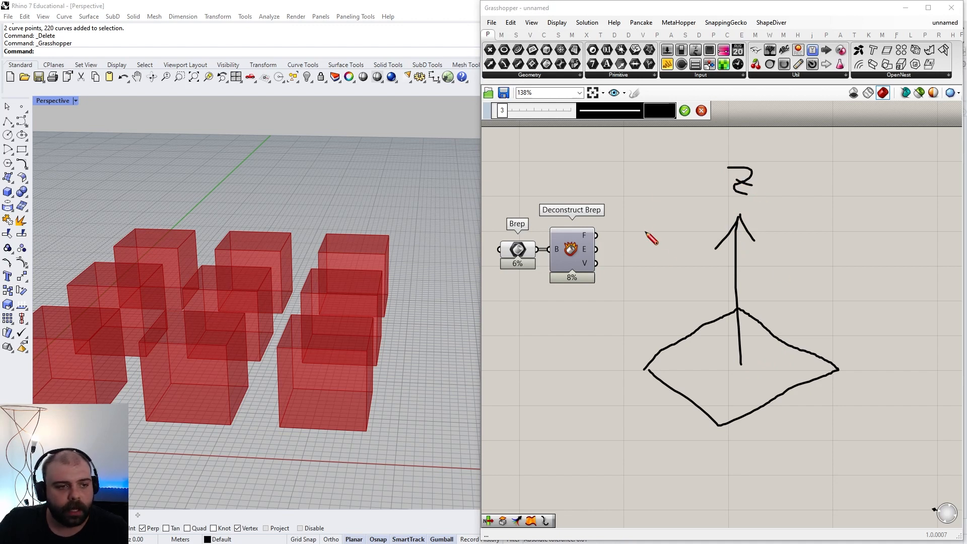
Sketch a matching diamond above the base as the moved top face and commit the black sketch
mouse_move(633, 214)
left_mouse_down()
mouse_move(726, 288)
mouse_move(855, 234)
mouse_move(769, 188)
mouse_move(857, 236)
left_mouse_up()
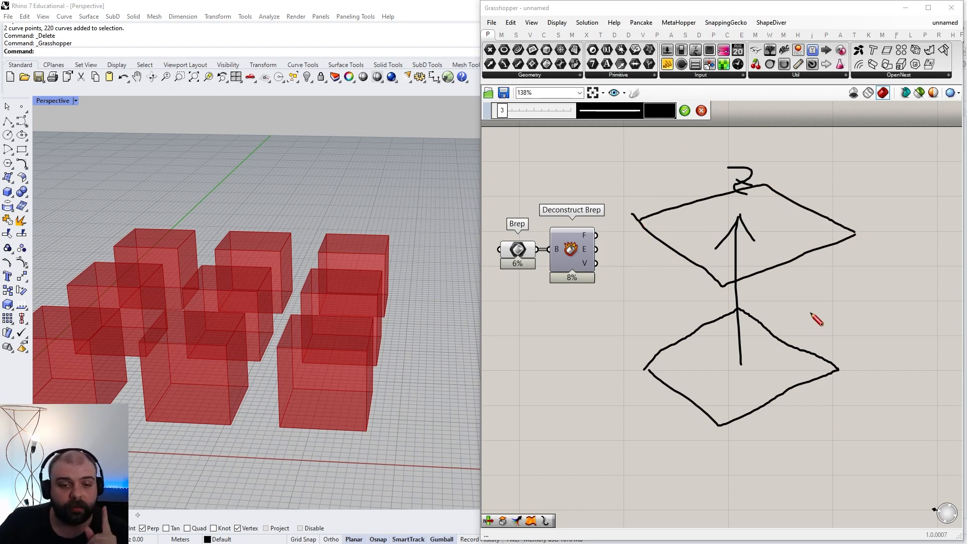
scroll(820, 308, "up", 3)
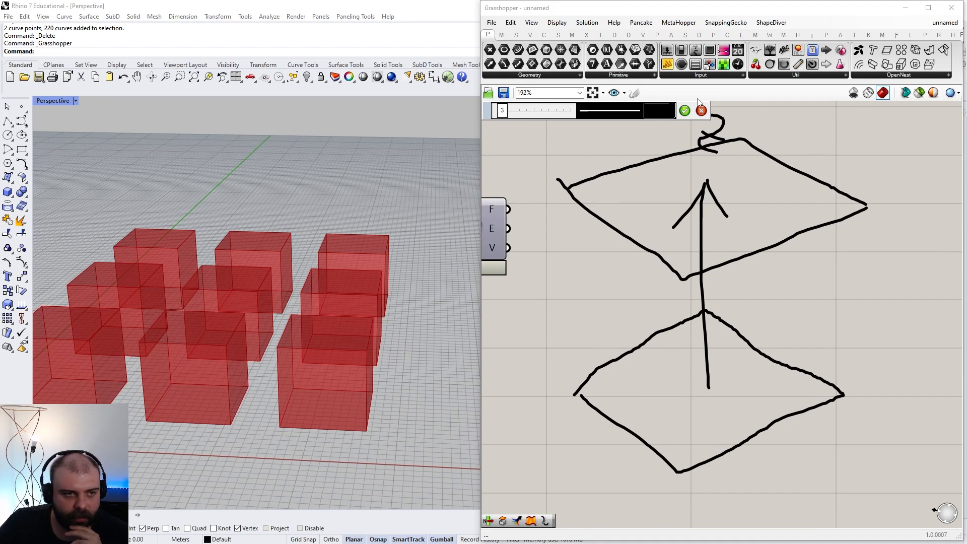
left_click(685, 111)
Outline in red the two front side faces joining the sketched base and top diamonds
left_click(639, 95)
left_click(655, 114)
left_click_drag(672, 155, 654, 136)
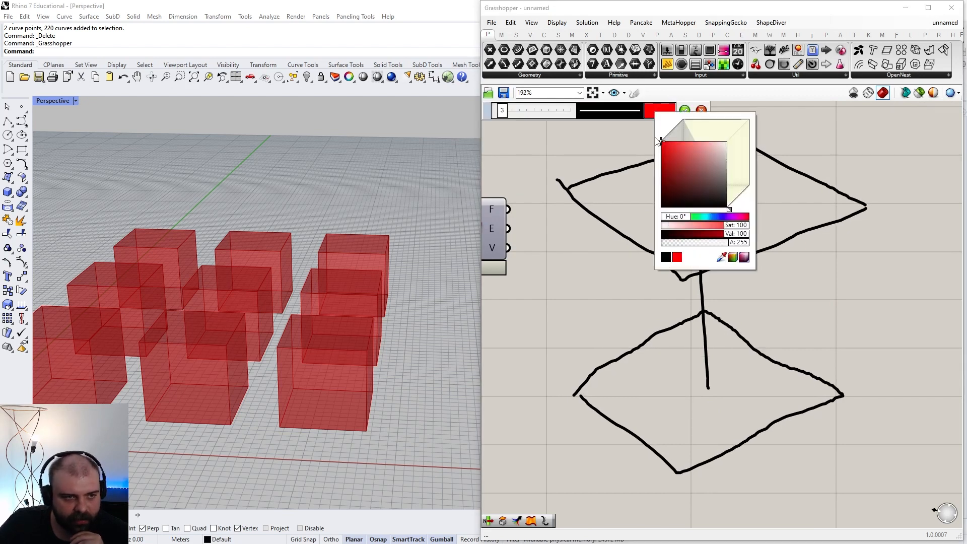
left_click_drag(868, 209, 687, 277)
left_click_drag(846, 397, 662, 470)
left_click_drag(686, 277, 687, 457)
left_click_drag(869, 208, 853, 397)
left_click_drag(568, 187, 688, 280)
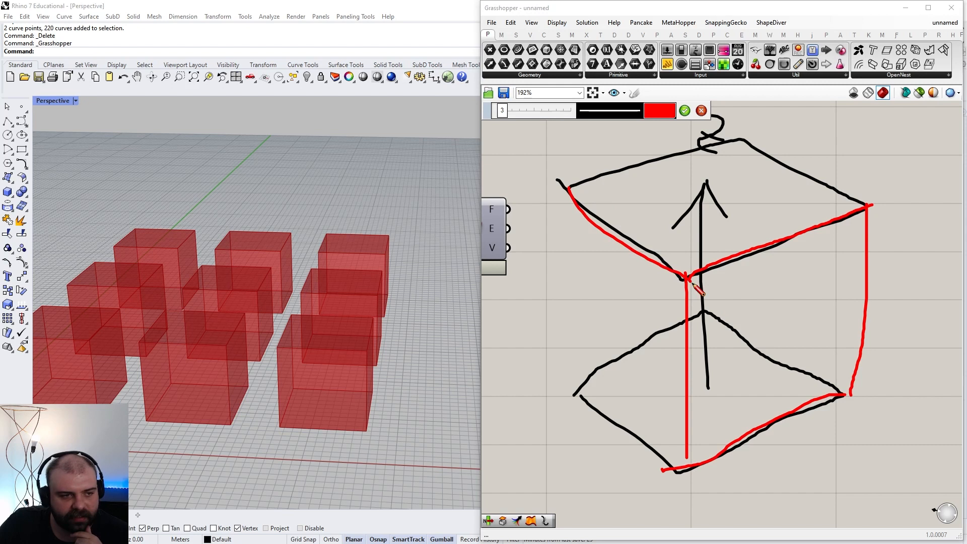
left_click_drag(579, 396, 680, 462)
mouse_move(571, 188)
left_mouse_down()
mouse_move(587, 358)
mouse_move(580, 395)
left_mouse_up()
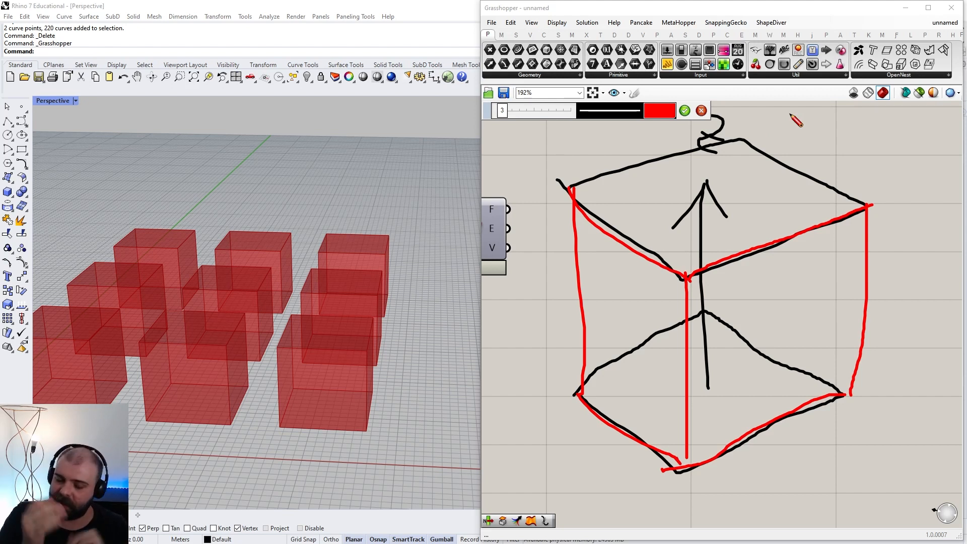
Commit the red markup and move the whole sketch below the Brep and Deconstruct Brep components
left_click(681, 113)
scroll(856, 355, "down", 4)
mouse_move(915, 432)
left_mouse_down()
mouse_move(750, 244)
mouse_move(731, 367)
left_mouse_up()
Add a List Item component and feed Deconstruct Brep's F output into its L input
scroll(735, 306, "up", 3)
double_click(734, 307)
type("lis")
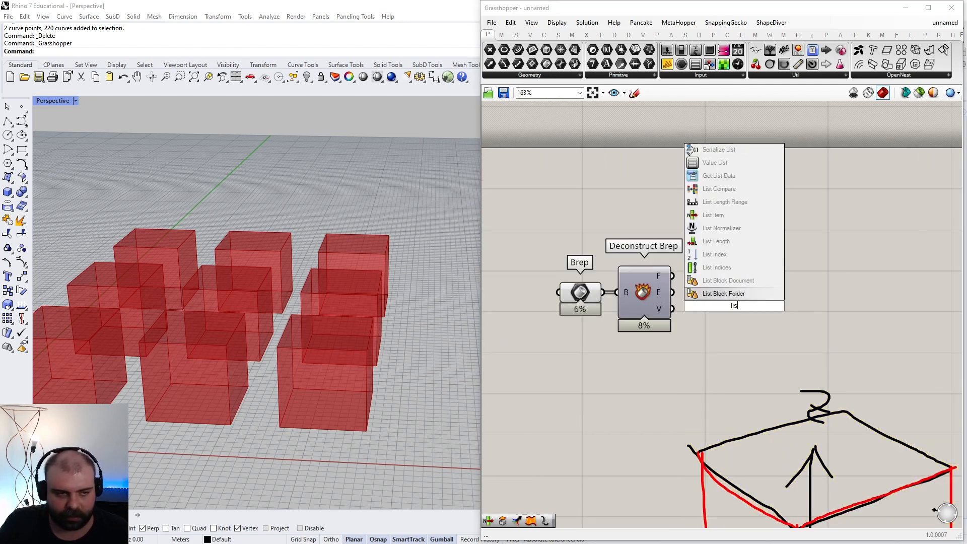
type("t")
key("Return")
left_click_drag(673, 275, 763, 322)
Feed a panel with index 4 into List Item's i input and hide the Brep and Deconstruct Brep previews
double_click(723, 343)
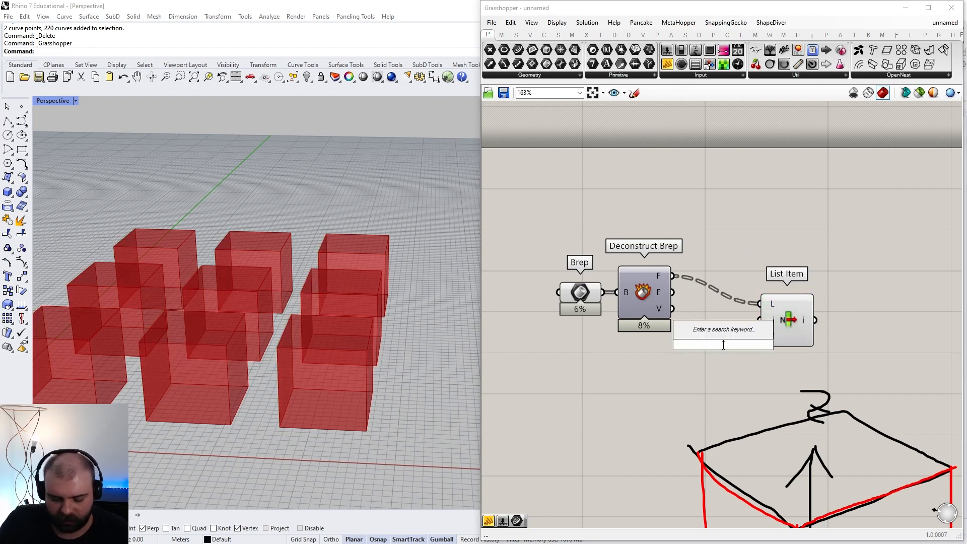
type("4")
key("Return")
scroll(761, 358, "up", 2)
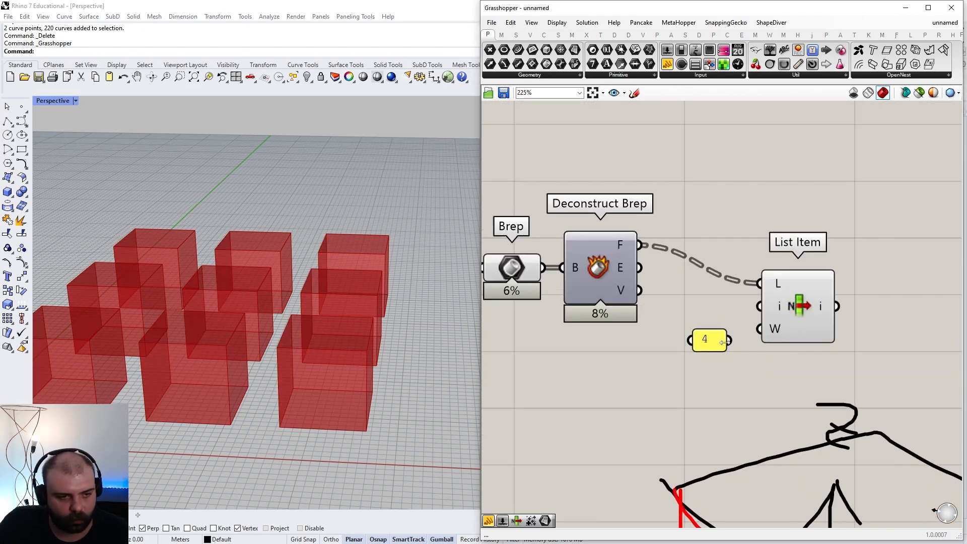
left_click_drag(752, 340, 819, 319)
left_click_drag(553, 374, 506, 227)
Add a Move component and feed List Item's output into its G input
scroll(635, 318, "down", 6)
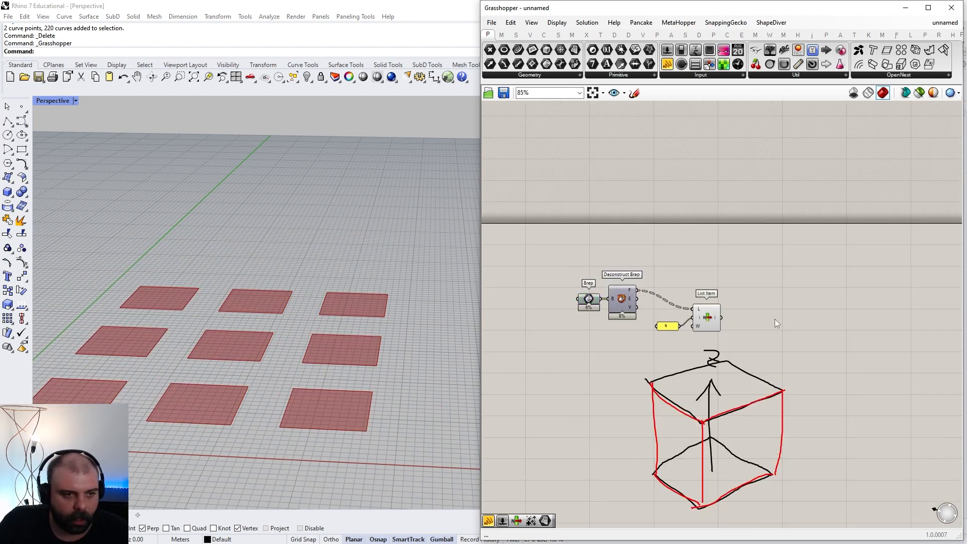
double_click(774, 318)
type("move")
left_click(780, 306)
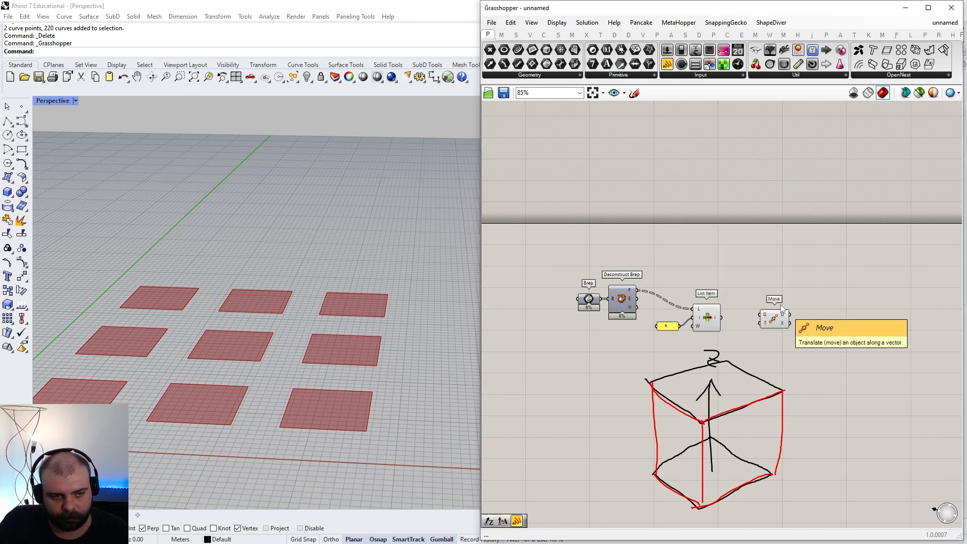
scroll(736, 307, "up", 4)
left_click_drag(707, 326, 880, 341)
Add a Unit Z vector and connect it to Move's T input
double_click(812, 355)
type("z")
key("Return")
left_click_drag(812, 355, 859, 348)
Add a panel with the value 20 and connect it to Unit Z's F input
double_click(735, 368)
type("//20")
key("Return")
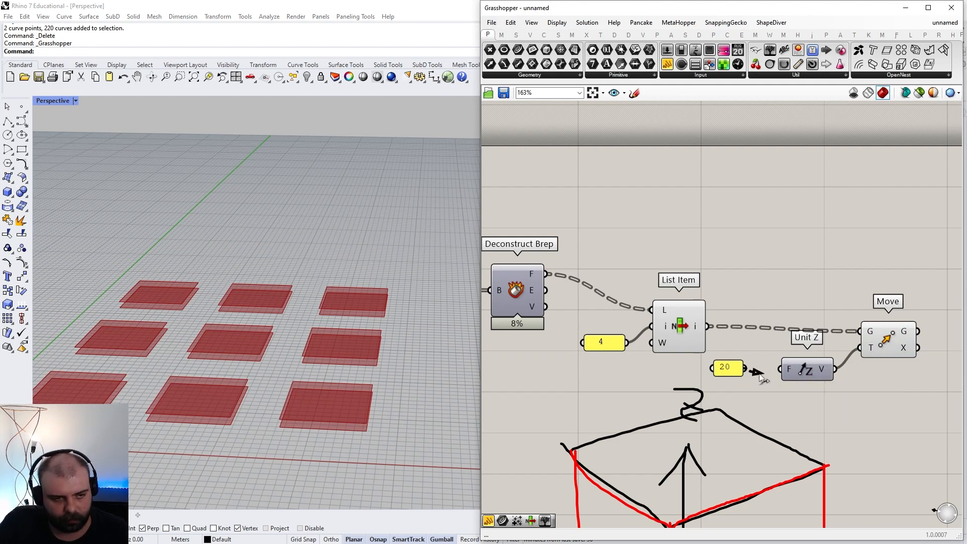
left_click_drag(746, 368, 780, 370)
scroll(392, 370, "down", 3)
mouse_move(392, 370)
right_mouse_down()
mouse_move(387, 354)
mouse_move(388, 377)
right_mouse_up()
scroll(676, 263, "down", 4)
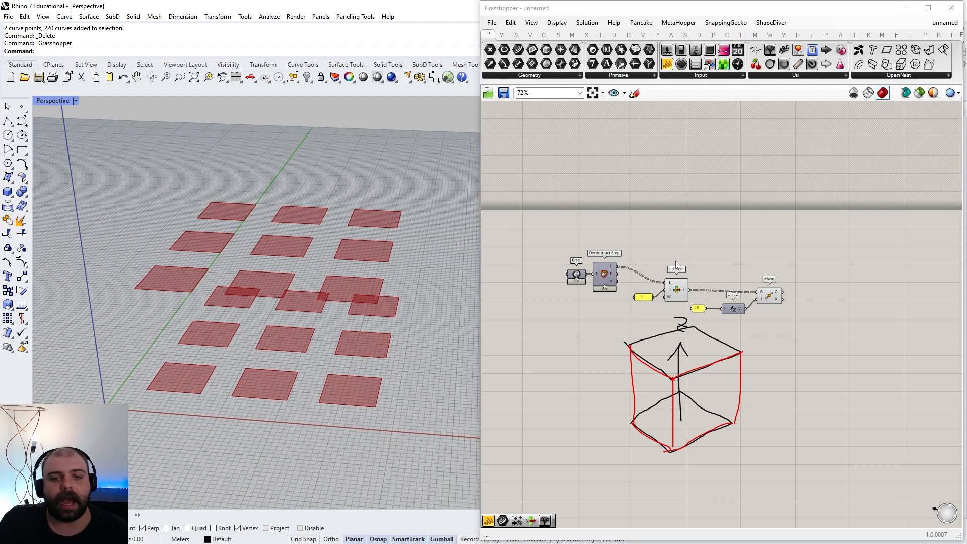
Add a Curve parameter above Move, feed it List Item's output and hide the List Item preview
scroll(677, 376, "up", 3)
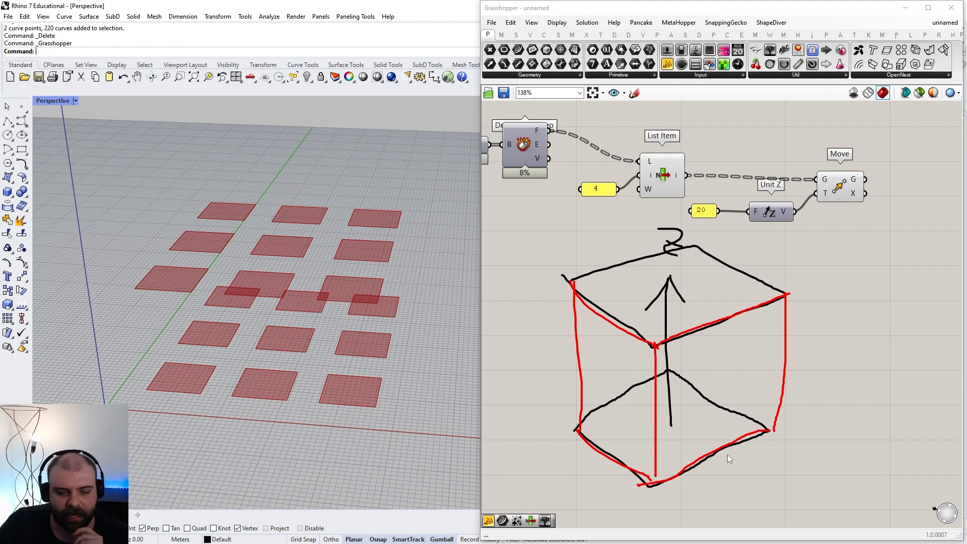
scroll(729, 460, "down", 2)
scroll(706, 244, "up", 2)
double_click(707, 240)
type("curve")
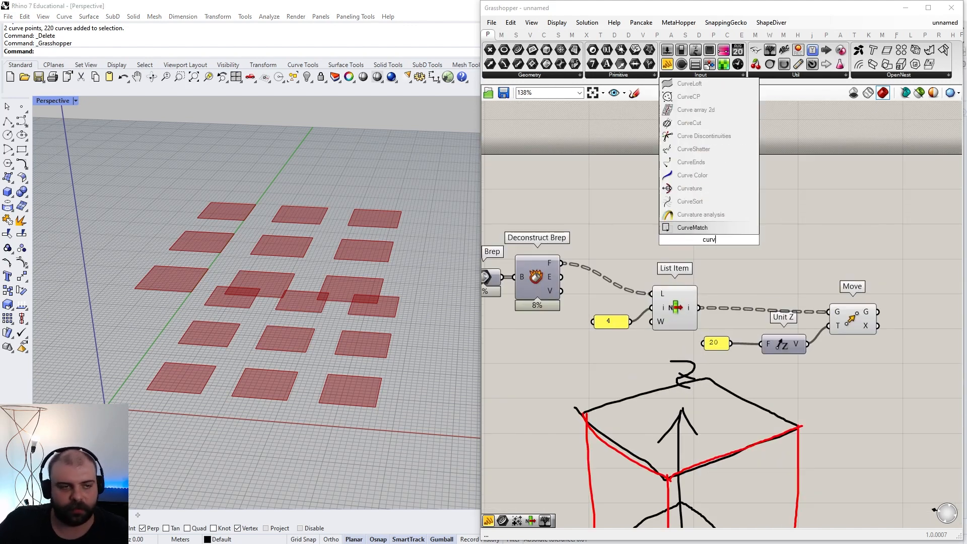
key("Return")
left_click_drag(710, 239, 746, 219)
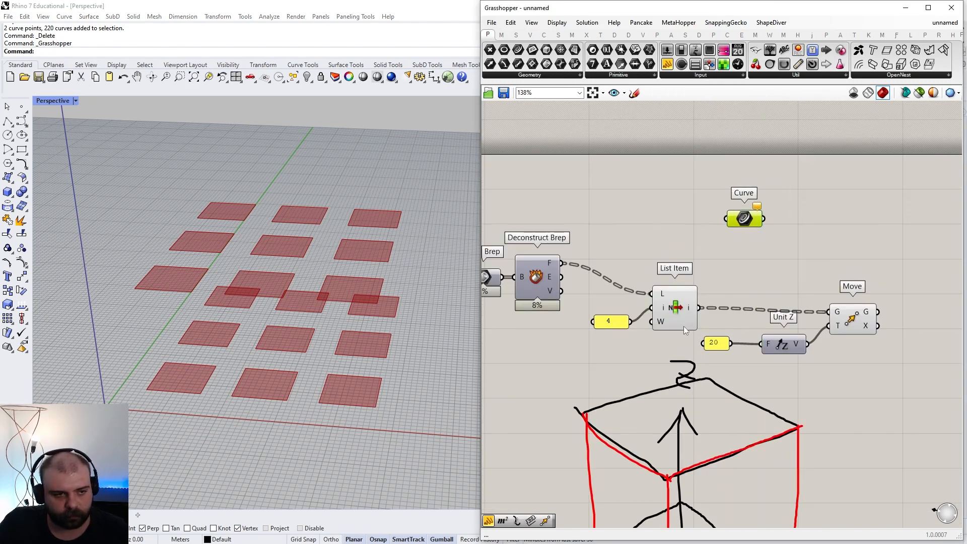
left_click(686, 329)
left_click_drag(698, 308, 811, 198)
left_click(671, 305)
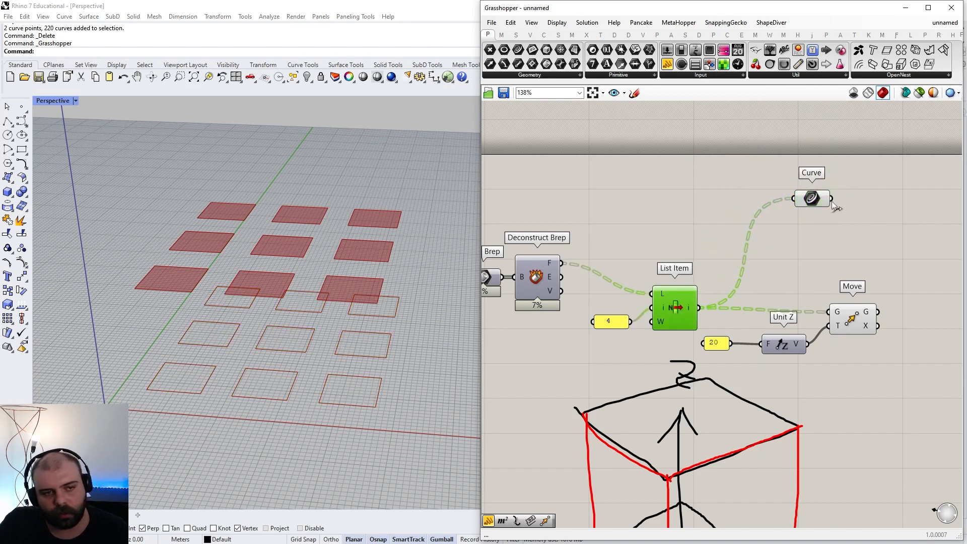
Copy the Curve parameter, connect Move's G output to the copy and hide Move's preview
left_click(811, 198)
scroll(723, 262, "down", 5)
scroll(723, 262, "up", 5)
left_click_drag(599, 219, 663, 336)
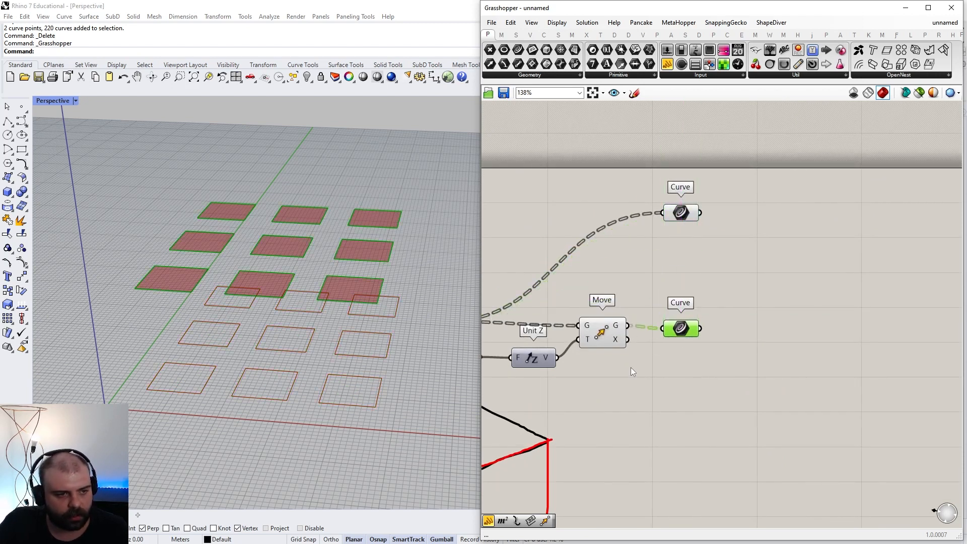
left_click_drag(631, 367, 605, 312)
Select the two Curve parameters in turn to compare the lower and raised outlines in the viewport
left_click(691, 213)
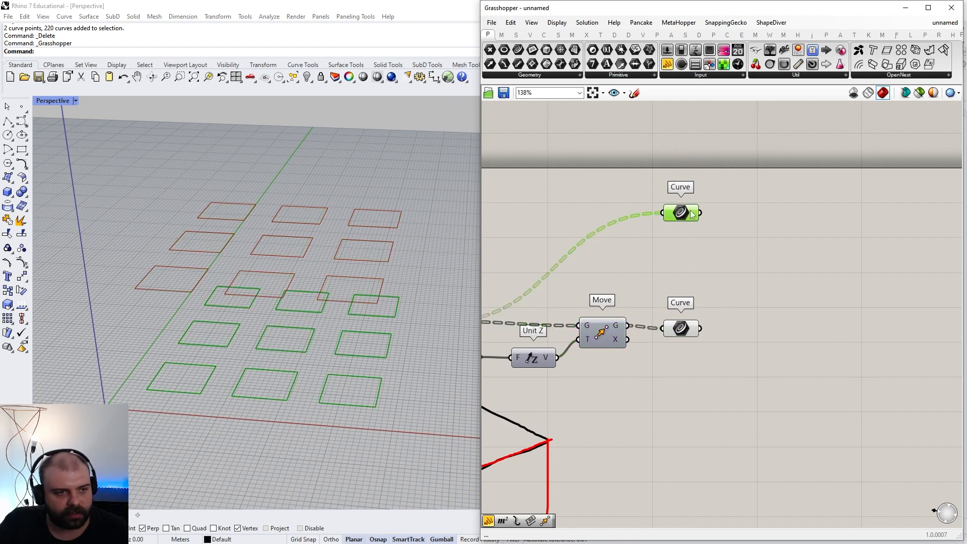
left_click(689, 333)
left_click(721, 273)
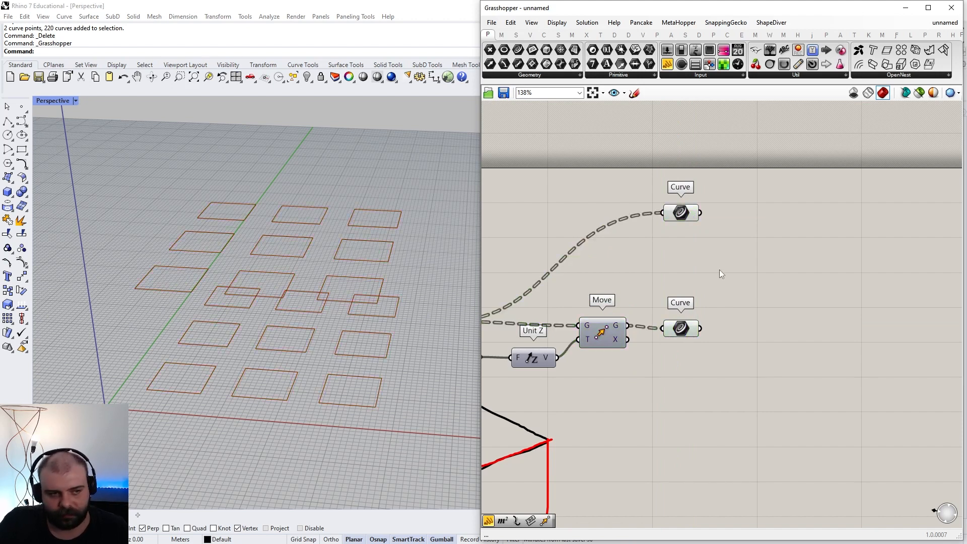
left_click(690, 215)
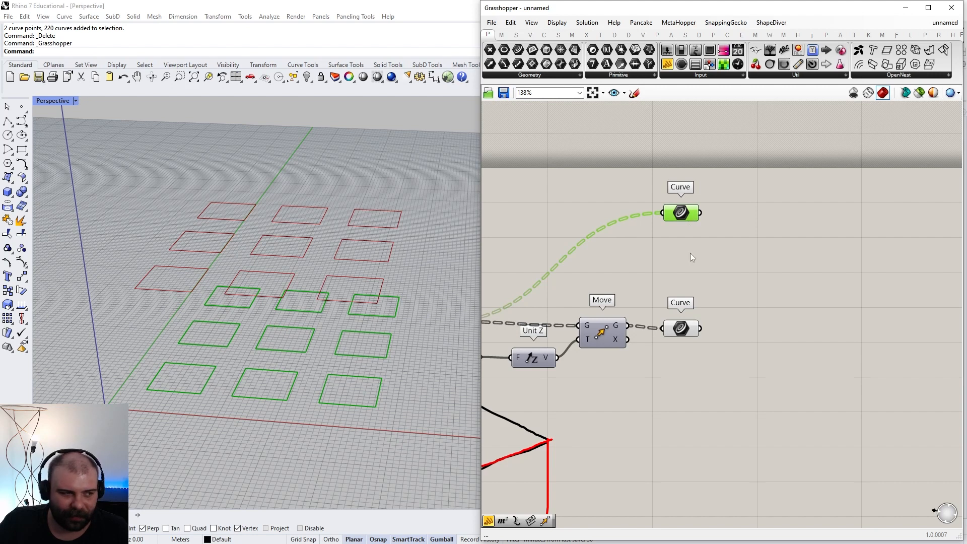
left_click(686, 337)
left_click(732, 275)
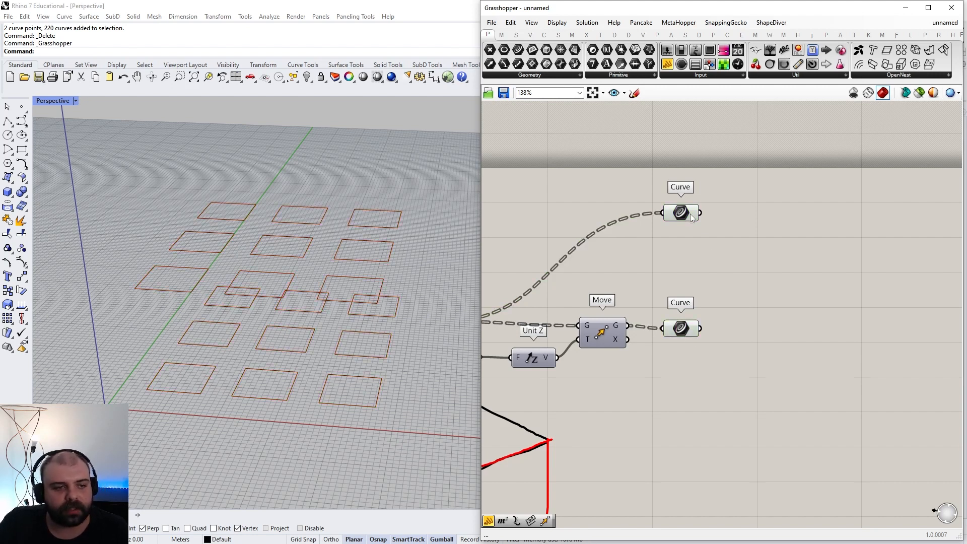
Add a panel beside the upper Curve parameter and connect it to show its data tree
left_click_drag(667, 64, 820, 218)
left_click_drag(700, 212, 788, 204)
left_click_drag(709, 156, 866, 197)
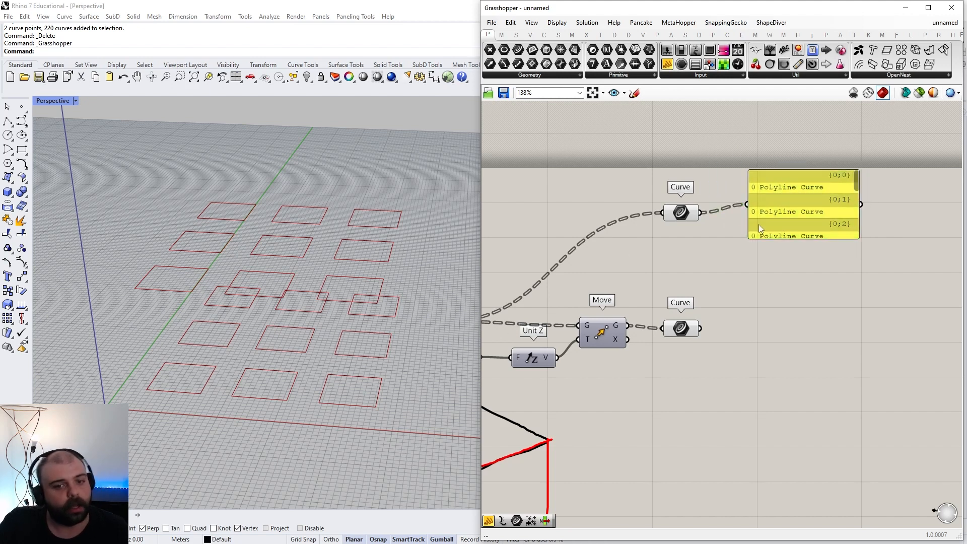
Insert an Explode component between the upper Curve parameter and the panel, showing its S output there
double_click(758, 284)
type("explode")
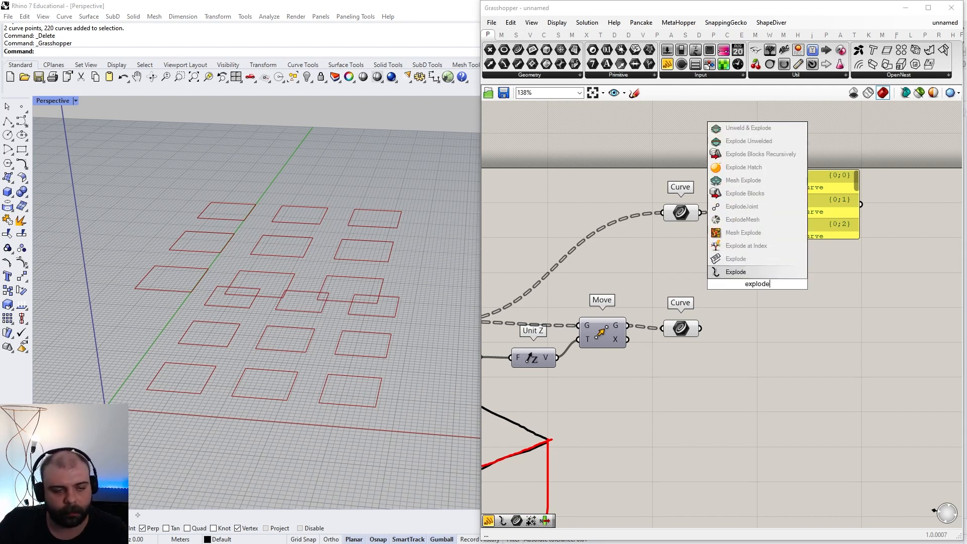
left_click(767, 272)
left_click_drag(782, 211, 847, 212)
left_click_drag(757, 283, 814, 204)
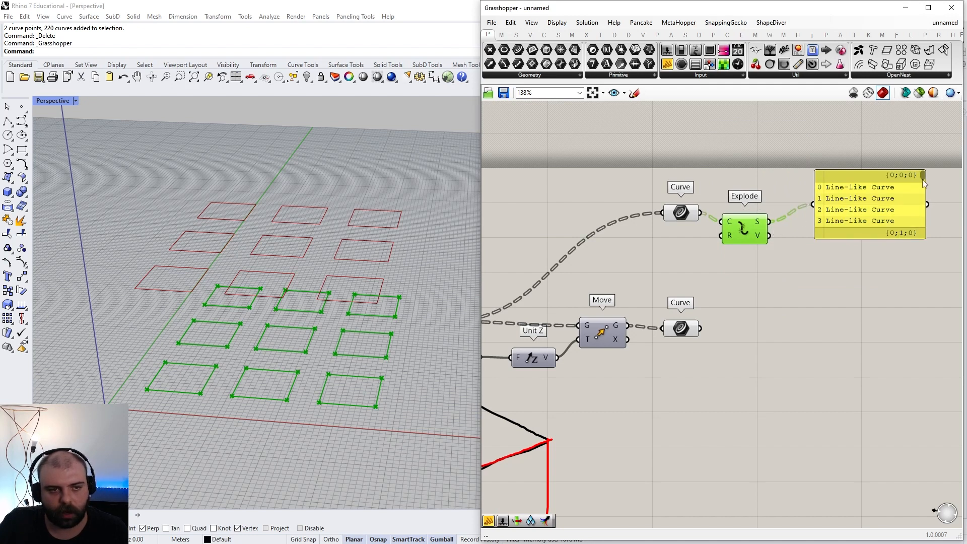
scroll(922, 180, "up", 3)
left_click_drag(692, 142, 915, 260)
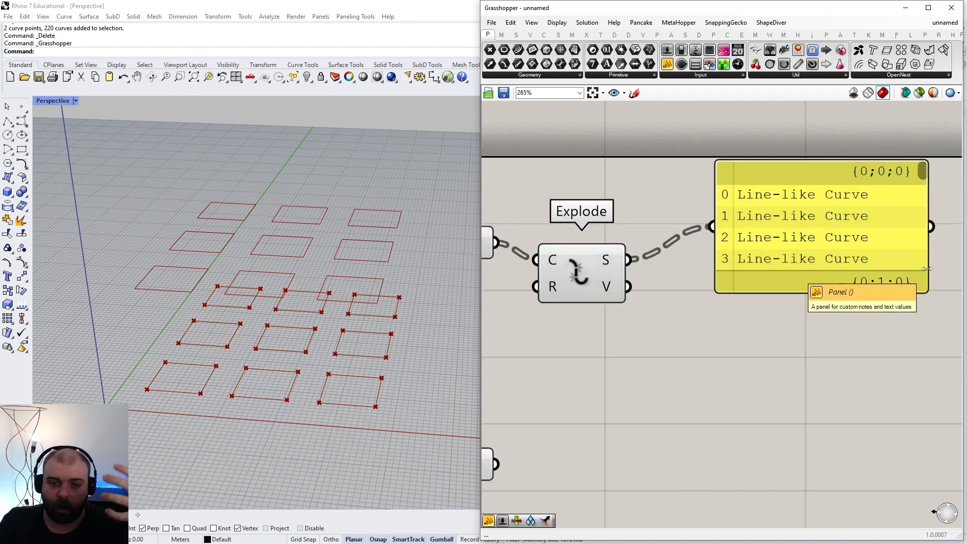
Copy Explode and its panel to the lower row and connect them after the lower Curve parameter
scroll(801, 272, "down", 3)
left_click_drag(699, 255, 700, 360, "alt")
left_click_drag(653, 351, 702, 350)
left_click(700, 304)
left_click_drag(787, 247, 788, 328, "alt")
left_click_drag(728, 346, 795, 335)
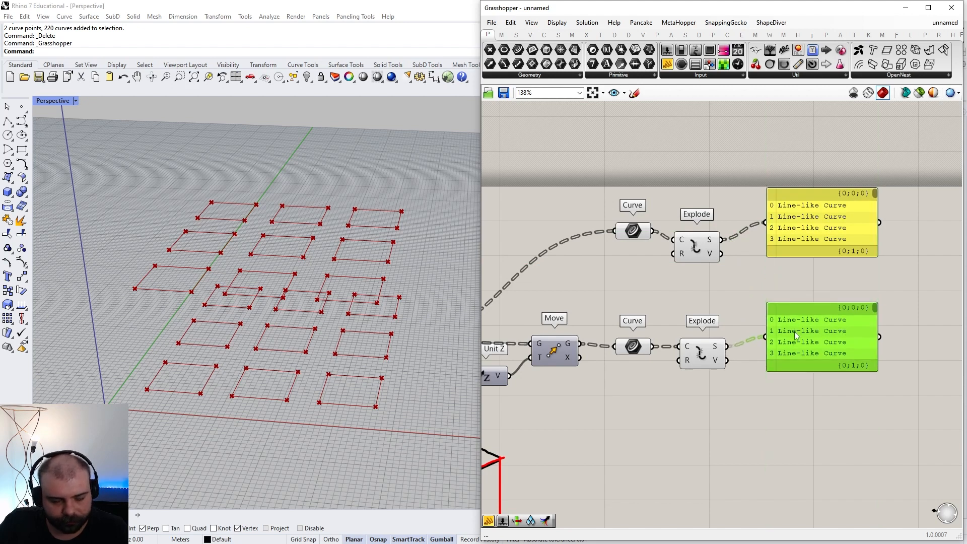
Turn off the preview of both Curve parameters and shift the lower Explode's panel slightly
left_click_drag(667, 421, 609, 220)
key("ctrl+q")
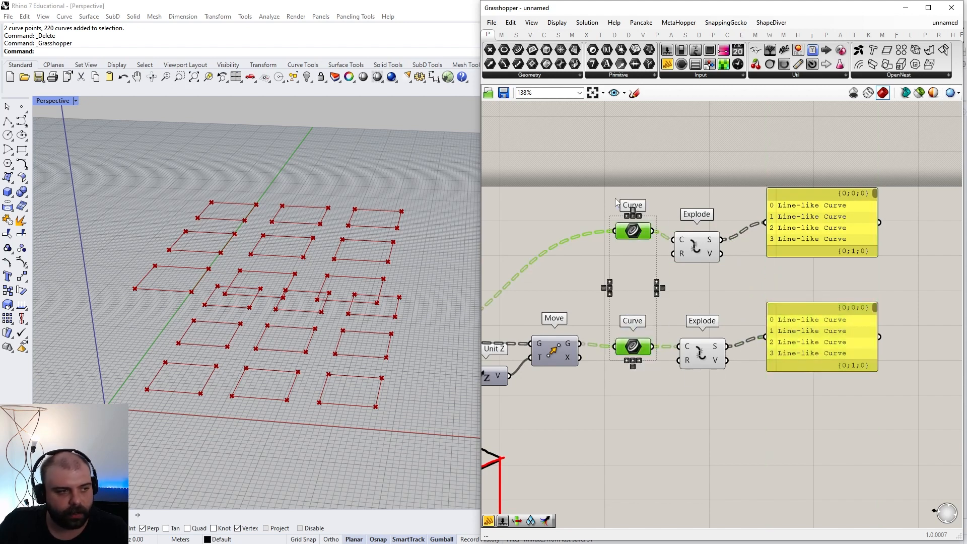
left_click(615, 245)
scroll(615, 245, "down", 3)
scroll(747, 243, "up", 4)
left_click_drag(747, 340, 764, 352)
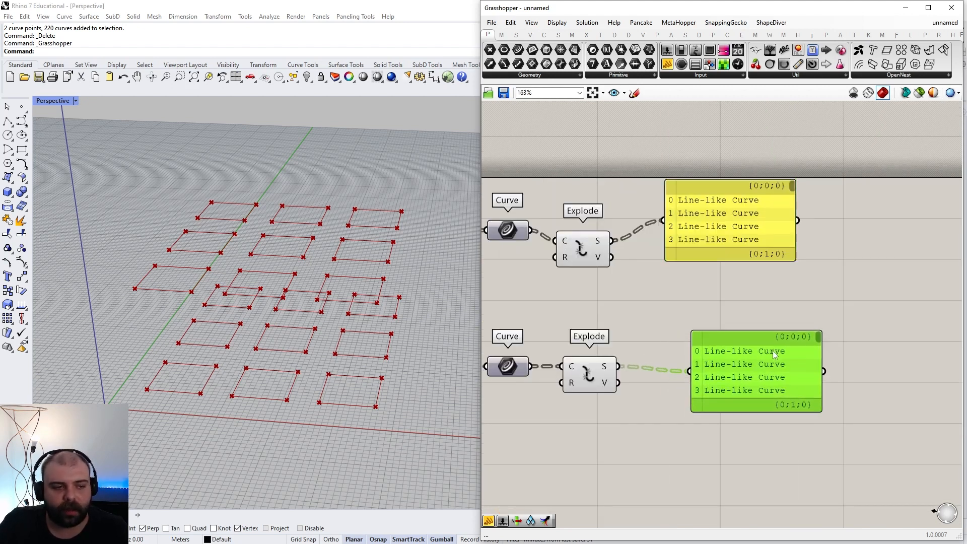
Add a Loft component beyond the two Explode panels and reposition the upper panel
scroll(785, 247, "down", 5)
scroll(783, 233, "up", 5)
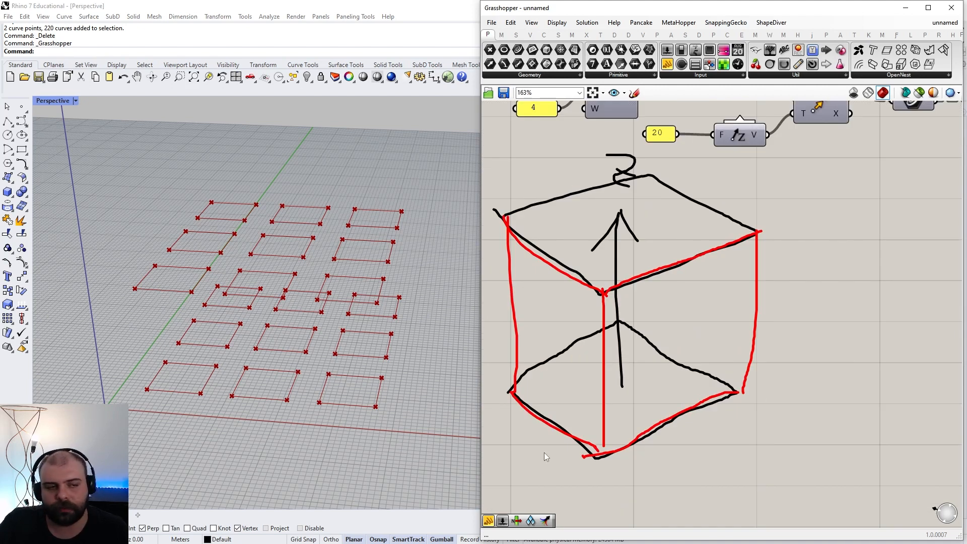
scroll(588, 411, "down", 2)
scroll(588, 411, "down", 3)
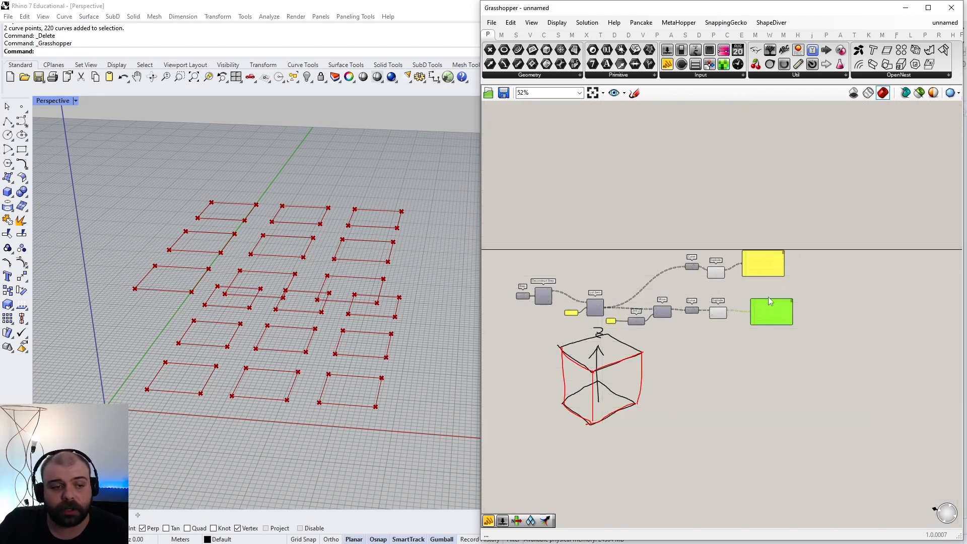
scroll(848, 272, "up", 4)
double_click(848, 269)
type("loft")
key("Return")
left_click_drag(737, 248, 779, 233)
left_click(752, 278)
Connect the S outputs of both Explode components to the Loft's C input
scroll(644, 259, "up", 3)
left_click_drag(605, 242, 937, 292)
left_click_drag(747, 380, 795, 392)
scroll(633, 383, "down", 1)
left_click_drag(623, 378, 897, 302)
Examine the lofted surfaces from several angles and compare them with the box sketch on the canvas
right_click_drag(323, 356, 444, 316)
scroll(356, 310, "up", 4)
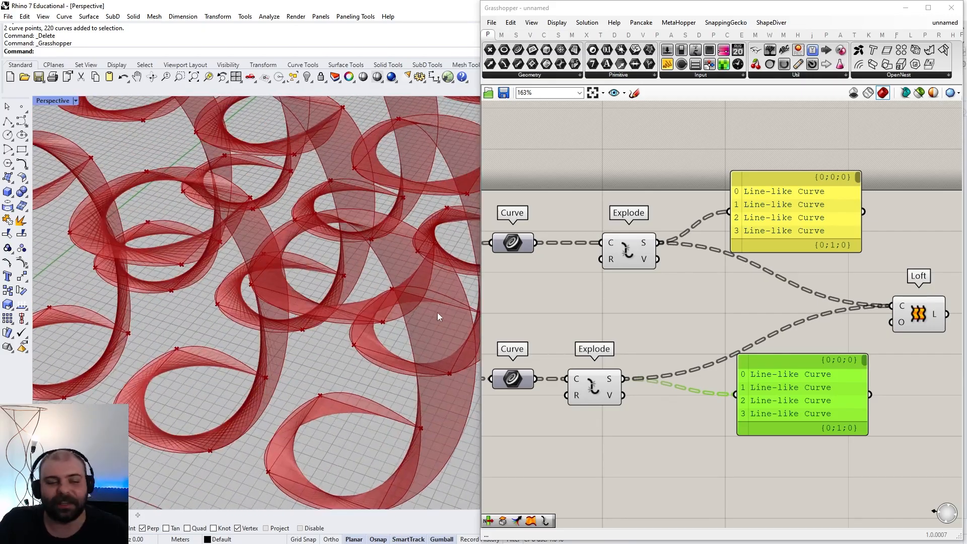
scroll(437, 315, "down", 4)
right_click_drag(404, 315, 418, 321)
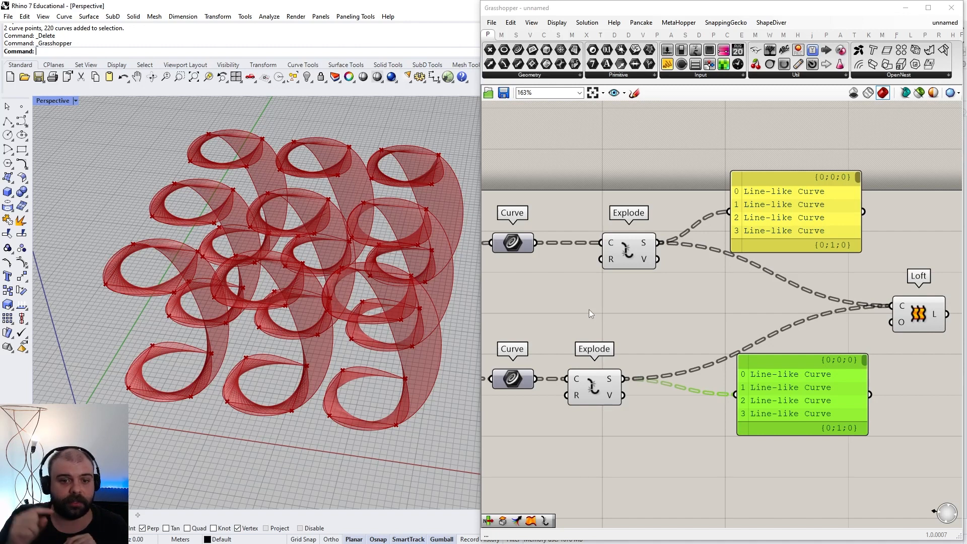
scroll(588, 309, "down", 6)
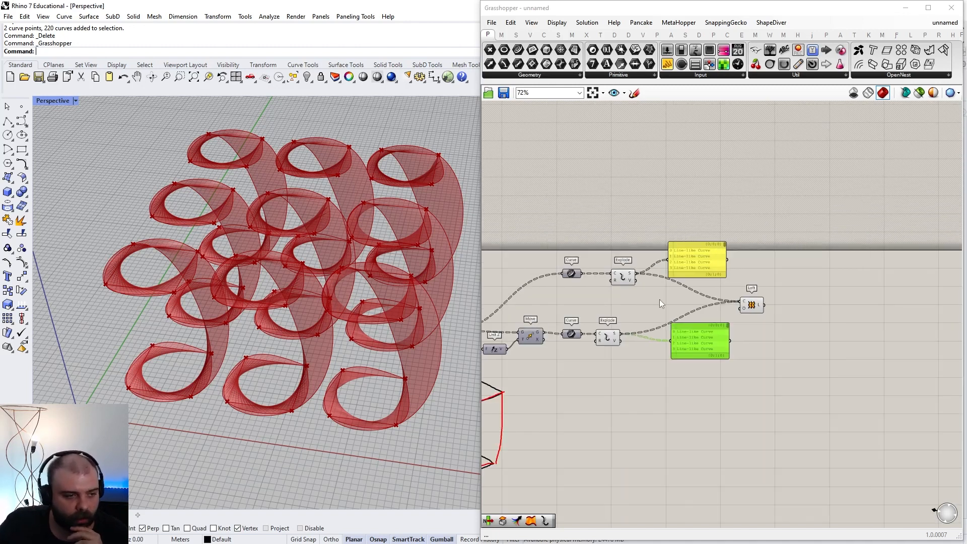
scroll(599, 323, "up", 5)
scroll(731, 282, "up", 1)
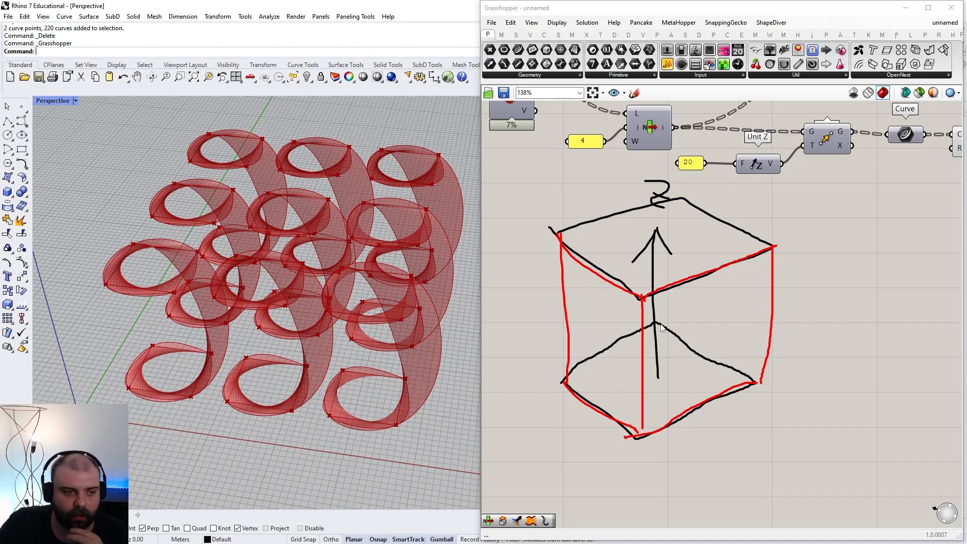
scroll(559, 389, "down", 7)
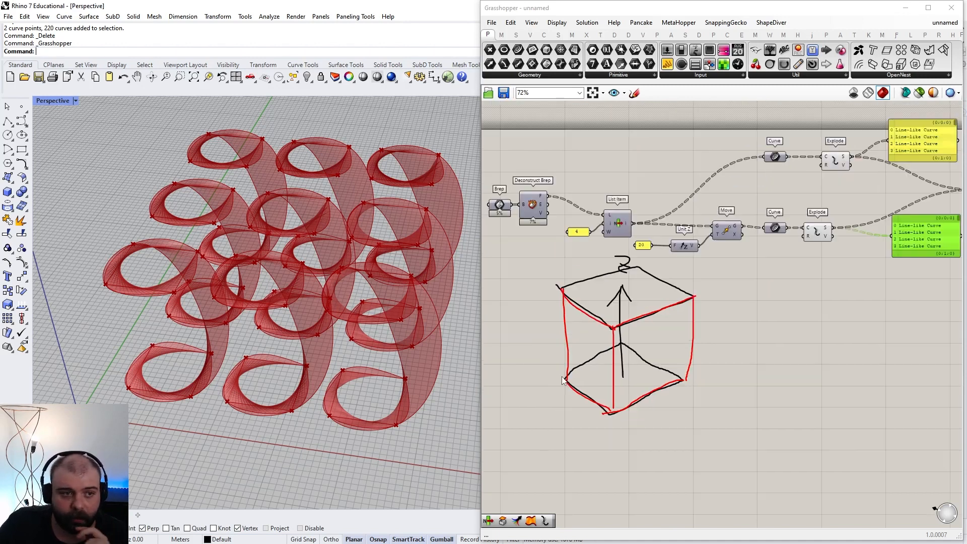
Reposition the upper Explode and the lower panel to free space between the two rows
scroll(671, 313, "up", 6)
mouse_move(628, 250)
left_mouse_down()
mouse_move(618, 241)
mouse_move(620, 256)
left_mouse_up()
left_click(612, 347)
left_click_drag(753, 341, 771, 379)
Add a Curve parameter between the two rows and merge both Explode S outputs into it
double_click(787, 330)
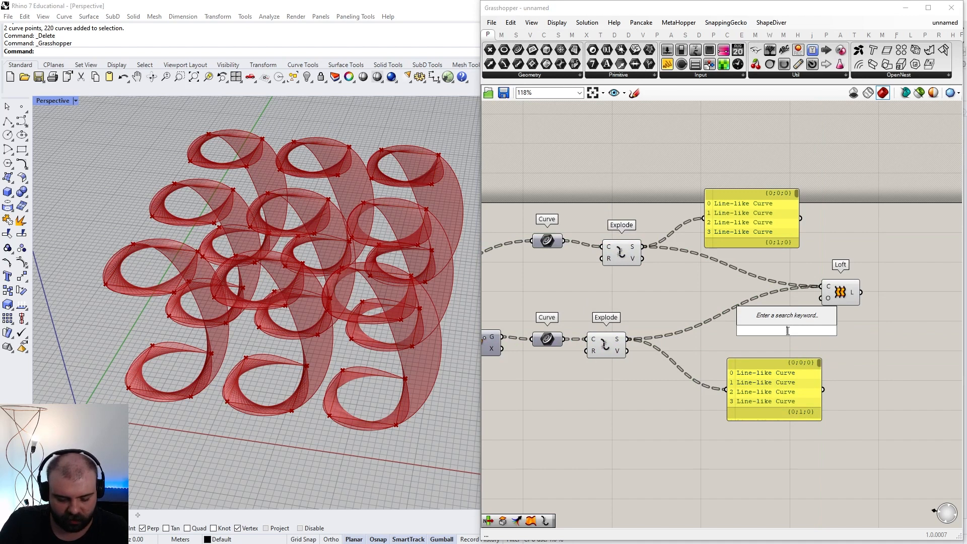
type("curve")
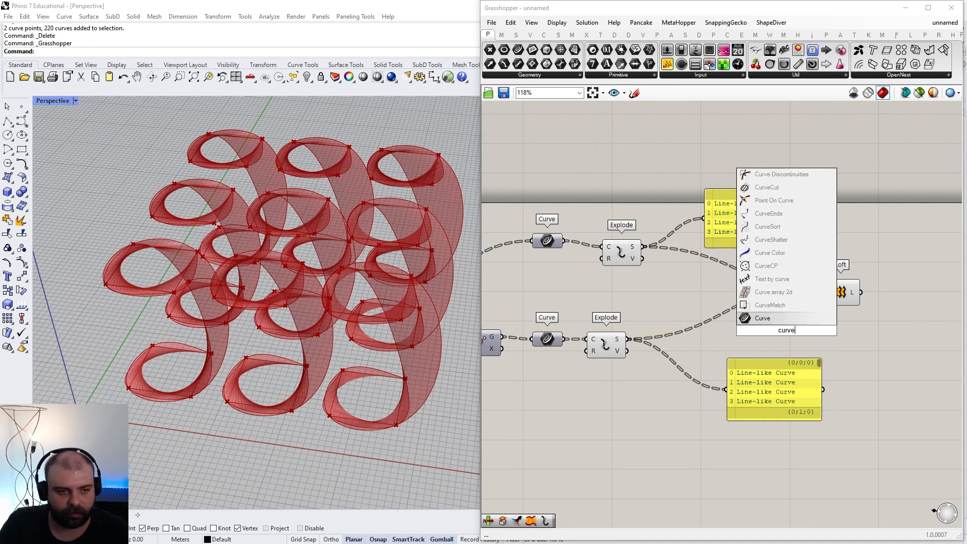
key("Return")
scroll(788, 334, "up", 3)
left_click_drag(788, 334, 612, 255)
left_click_drag(552, 193, 585, 253)
left_click_drag(529, 350, 595, 262, "shift")
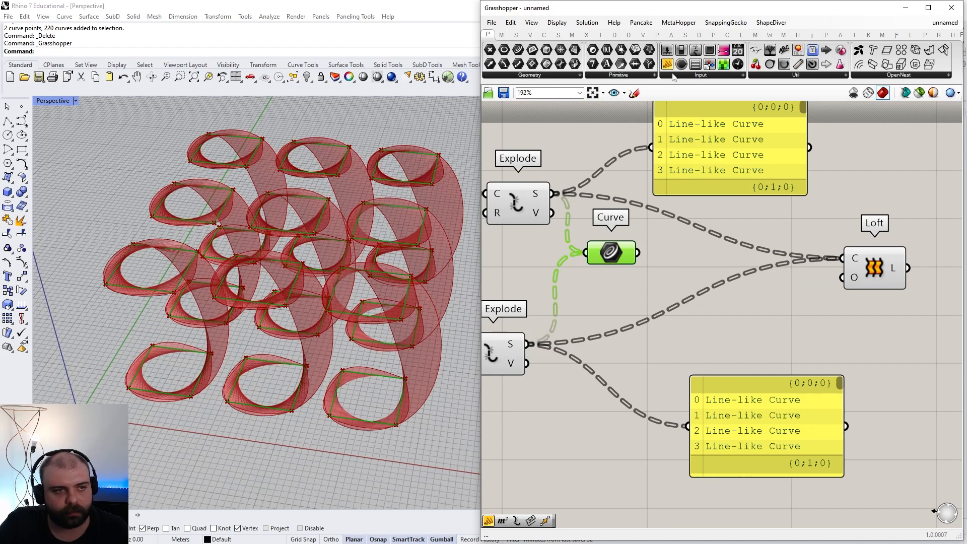
Place a new panel beside the Loft and connect it to the merged Curve parameter
left_click_drag(667, 64, 836, 300)
left_click_drag(637, 252, 755, 299)
scroll(653, 295, "down", 4)
scroll(772, 307, "up", 3)
left_click_drag(766, 337, 774, 382)
left_click_drag(746, 336, 870, 313)
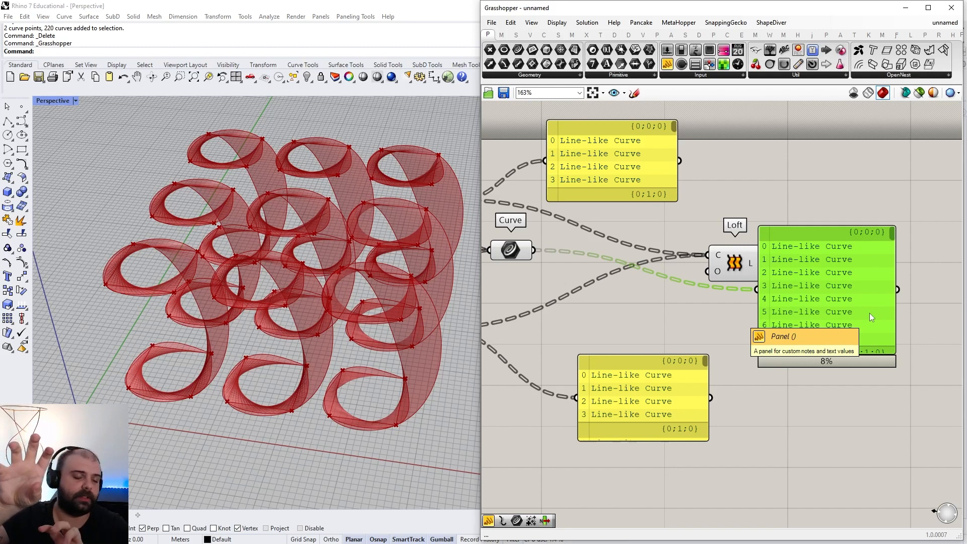
Compare the two separate Explode lists with the merged Curve list and the resulting loft shapes
left_click_drag(600, 183, 617, 196)
left_click_drag(557, 347, 718, 442)
left_click_drag(748, 214, 890, 352)
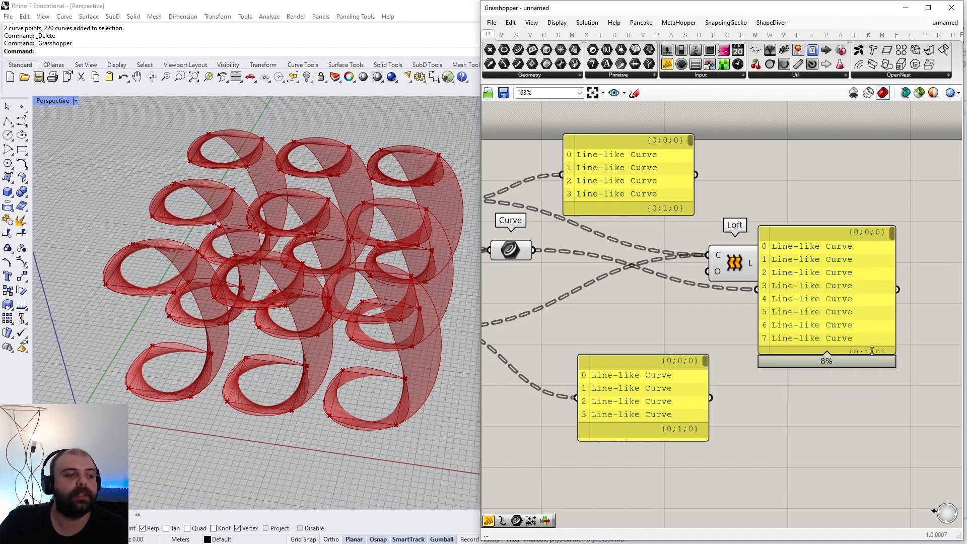
right_click_drag(432, 323, 417, 283)
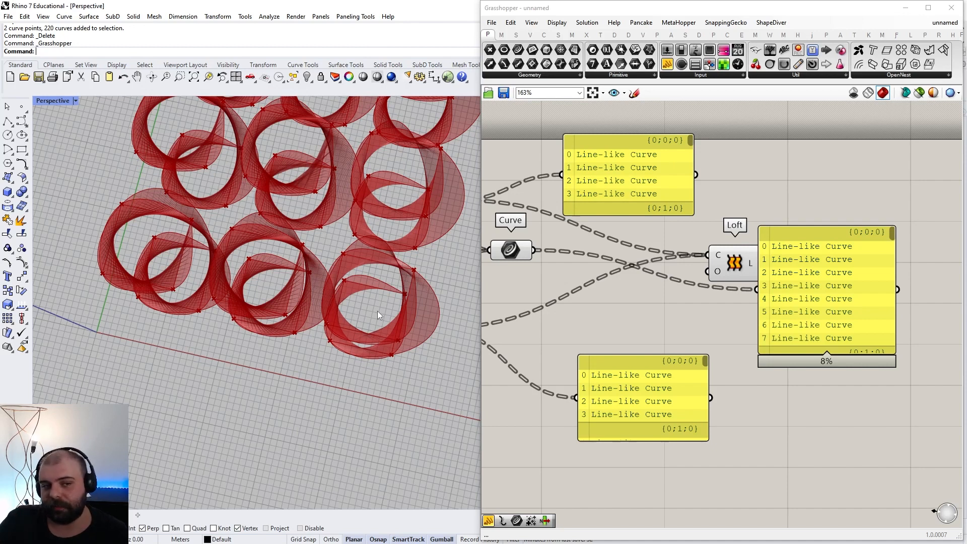
Disconnect both Explode S outputs from the Loft's C input
scroll(708, 220, "down", 3)
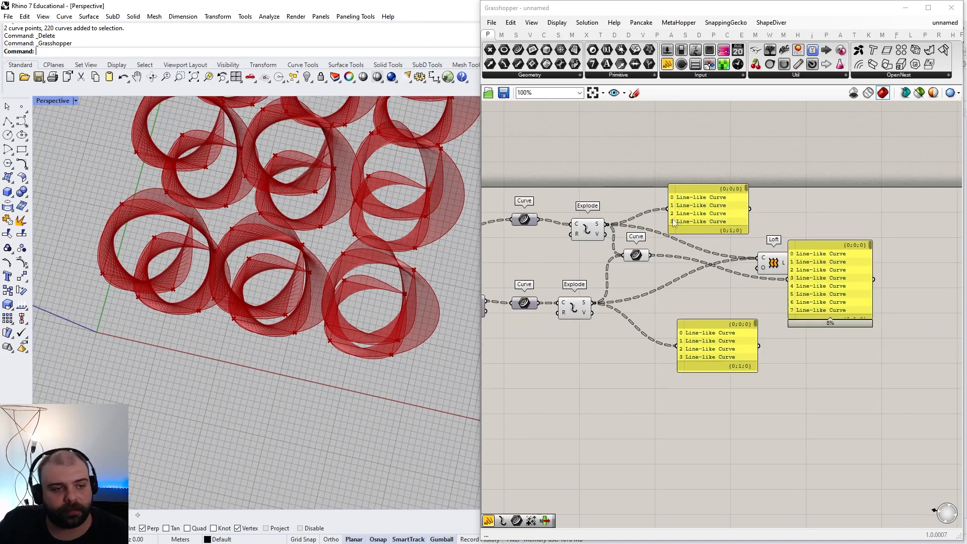
scroll(590, 226, "up", 3)
left_click_drag(584, 227, 831, 285, "ctrl")
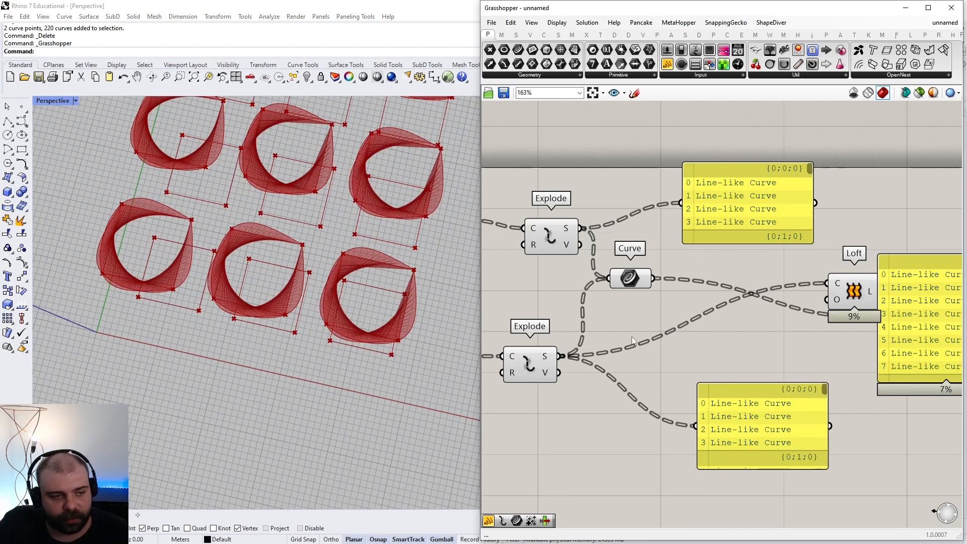
left_click_drag(560, 356, 830, 283, "ctrl")
Delete the lower Explode's panel and rearrange the remaining panels and the Loft beside the merged Curve parameter
left_click(794, 409)
key("Delete")
left_click_drag(929, 335, 729, 355)
left_click_drag(851, 291, 936, 266)
left_click_drag(788, 221, 823, 201)
left_click_drag(741, 325, 783, 305)
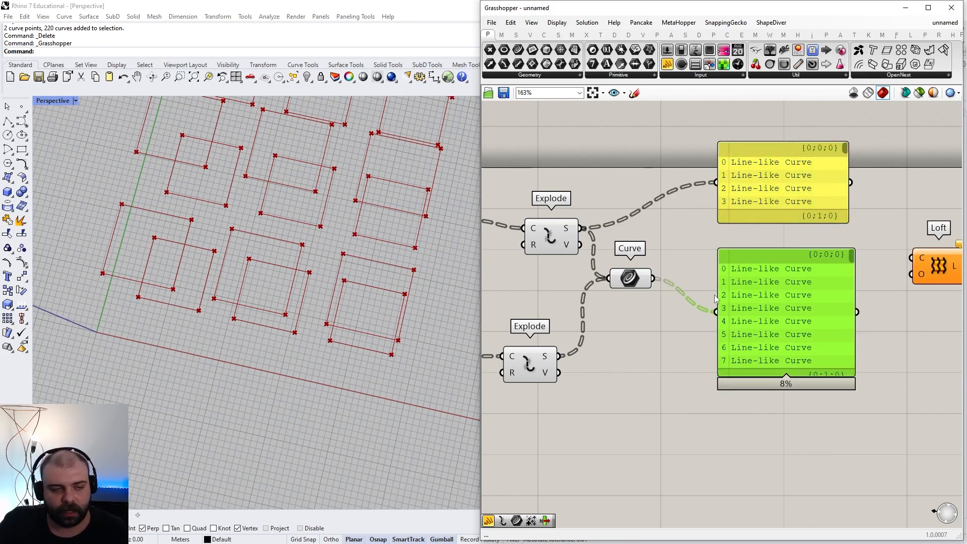
Graft the merged Curve parameter
scroll(715, 298, "up", 3)
right_click(599, 268)
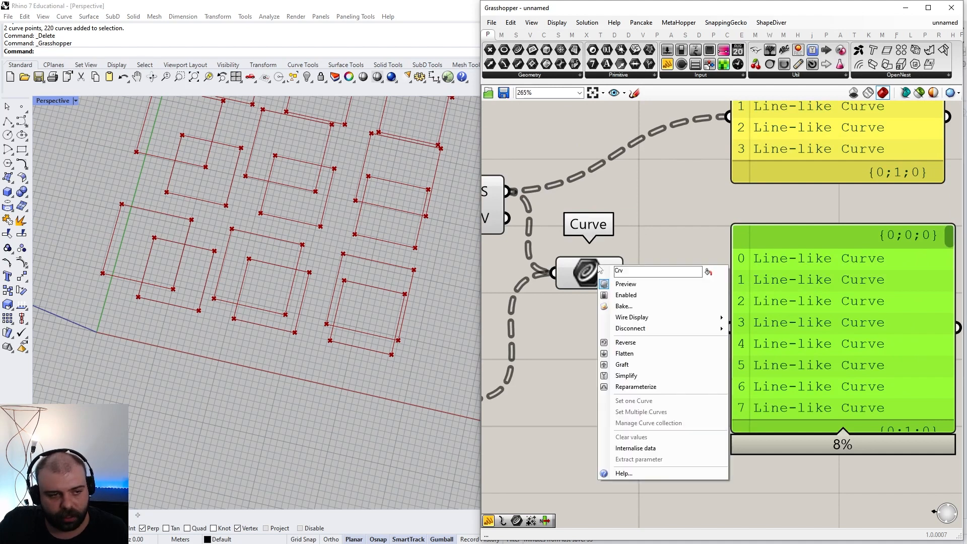
left_click(641, 361)
Examine the grafted branches one after another in the merged Curve parameter's panel
scroll(605, 257, "down", 2)
scroll(781, 273, "up", 2)
left_click_drag(585, 207, 868, 264)
left_click_drag(603, 264, 881, 308)
left_click_drag(586, 311, 867, 362)
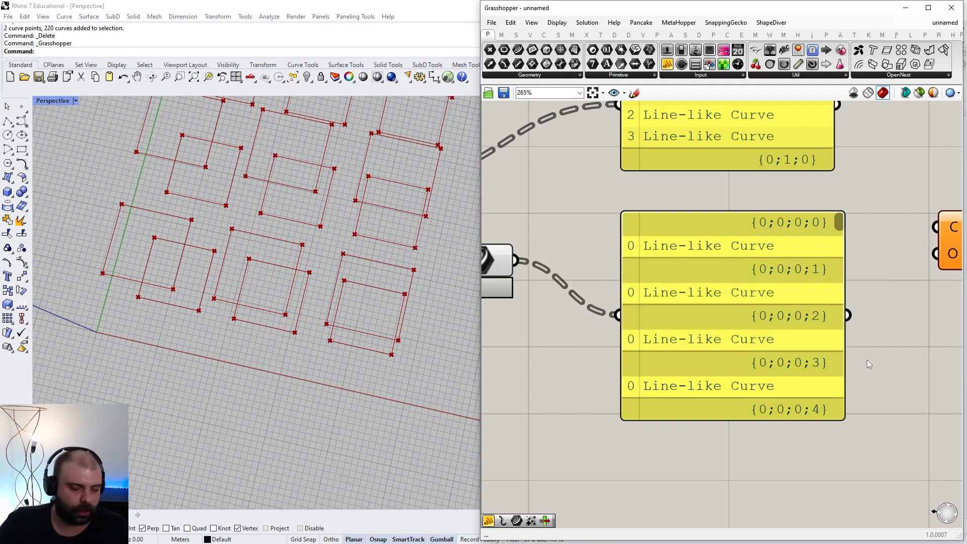
left_click_drag(602, 195, 860, 273)
left_click_drag(595, 274, 907, 325)
left_click_drag(548, 315, 874, 371)
left_click_drag(564, 355, 839, 434)
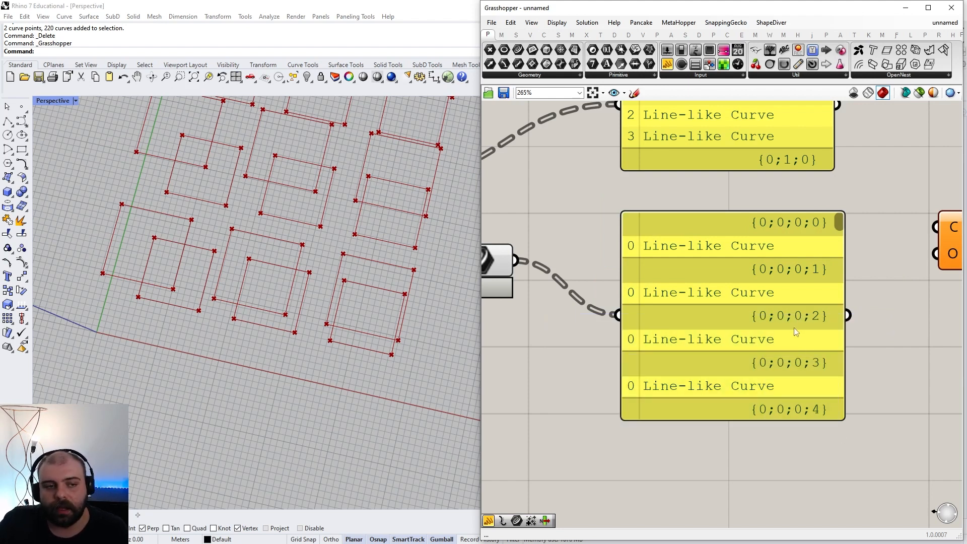
Delete the merged Curve parameter
scroll(794, 327, "down", 3)
left_click_drag(592, 294, 640, 294)
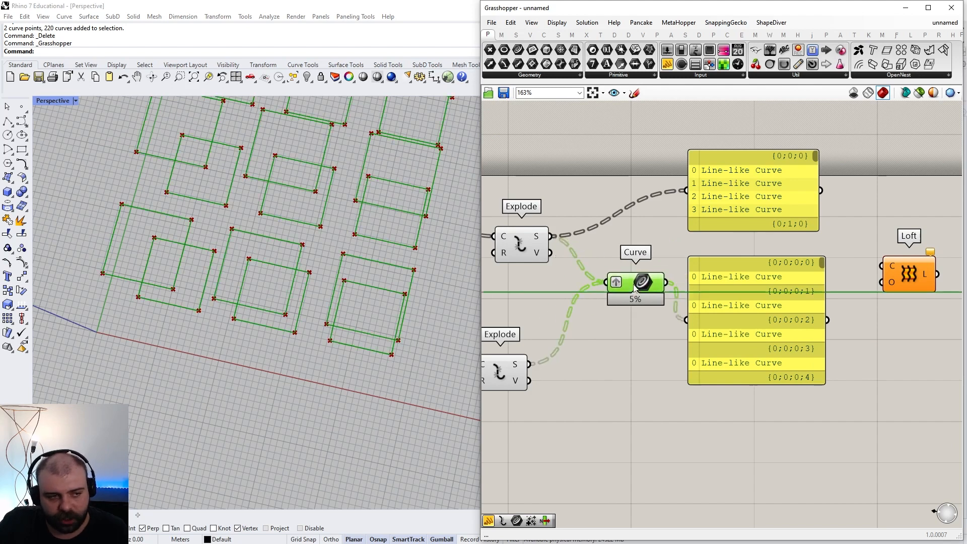
key("Delete")
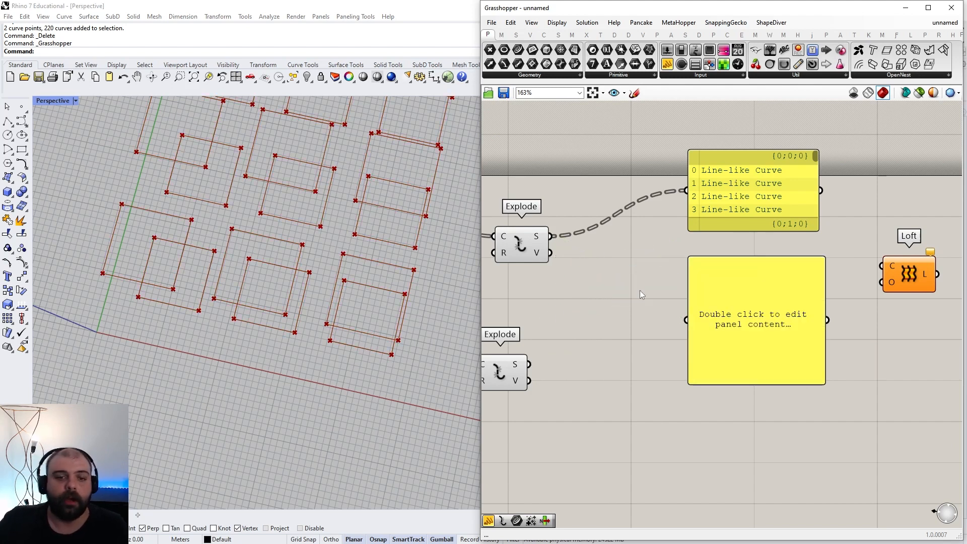
Move the upper Explode slightly toward its panel and examine the curve items listed there
scroll(671, 280, "down", 1)
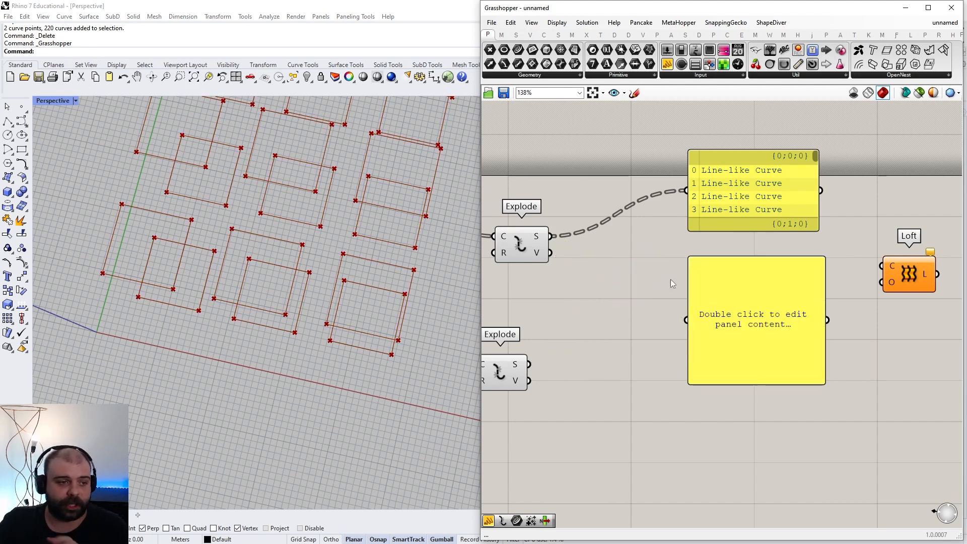
scroll(494, 236, "up", 4)
left_click_drag(554, 250, 594, 246)
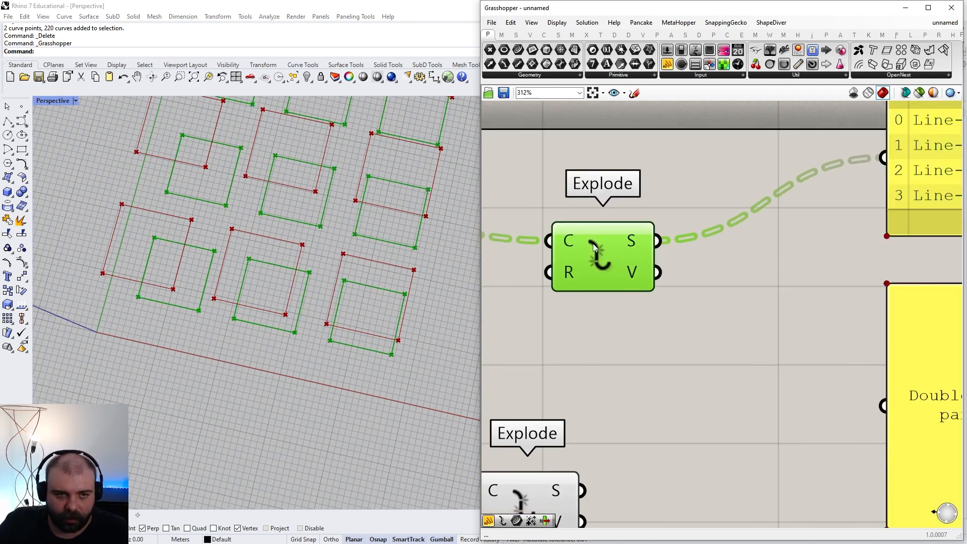
scroll(594, 247, "down", 3)
scroll(826, 132, "up", 4)
left_click_drag(581, 193, 868, 233)
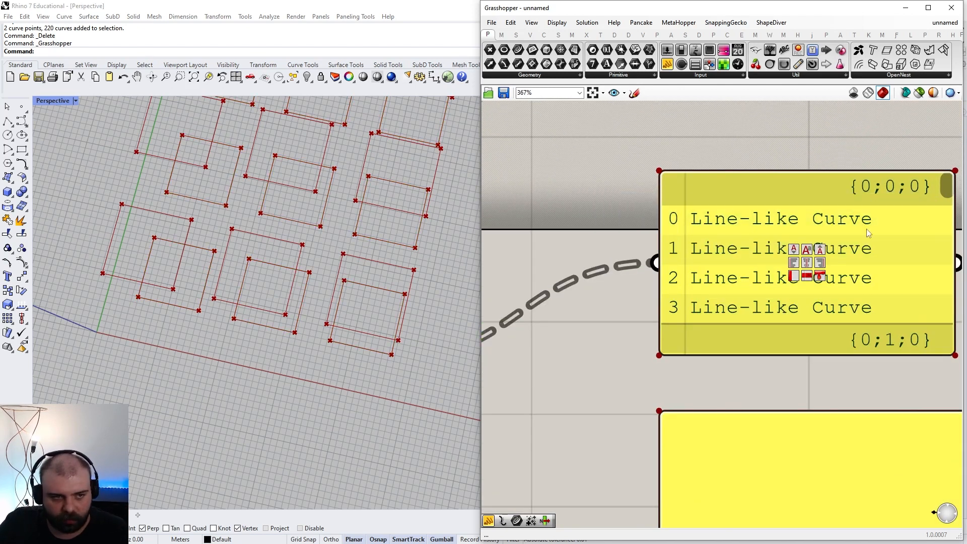
left_click_drag(613, 234, 922, 275)
left_click_drag(533, 269, 886, 285)
Connect the lower Explode's S output to the empty panel and arrange both panels in line with their Explode components
scroll(891, 252, "down", 3)
scroll(666, 411, "up", 4)
left_click_drag(666, 408, 713, 407)
scroll(725, 401, "down", 3)
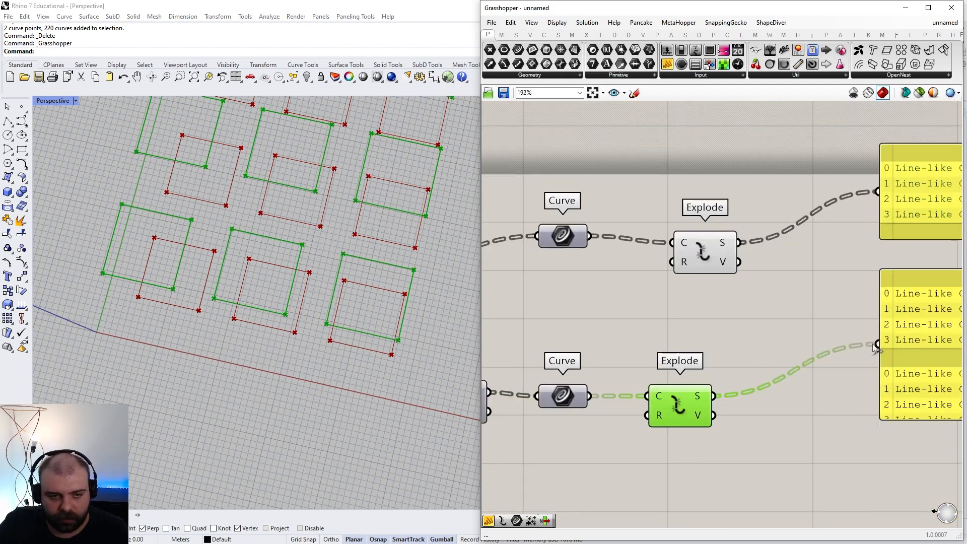
scroll(875, 347, "up", 3)
left_click_drag(833, 287, 849, 373)
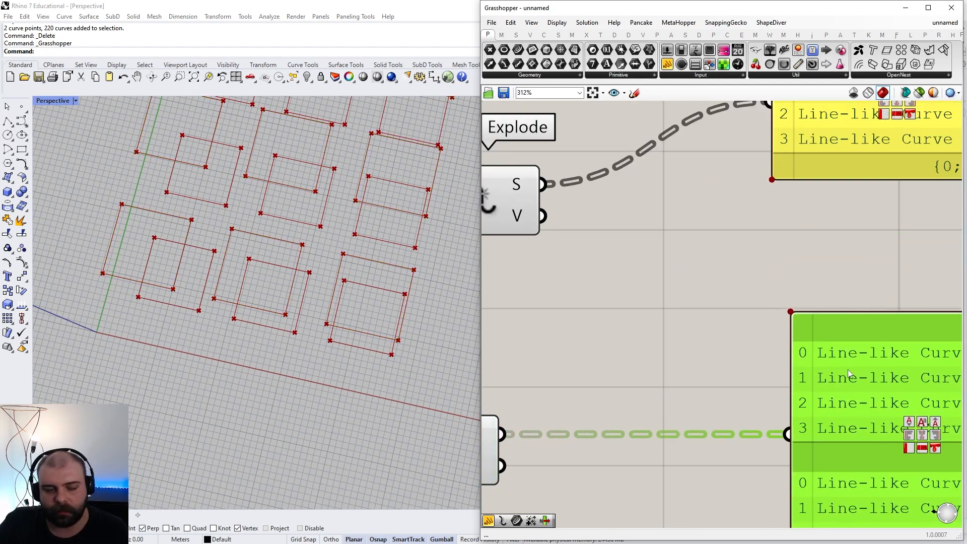
scroll(849, 372, "down", 3)
left_click_drag(851, 142, 861, 188)
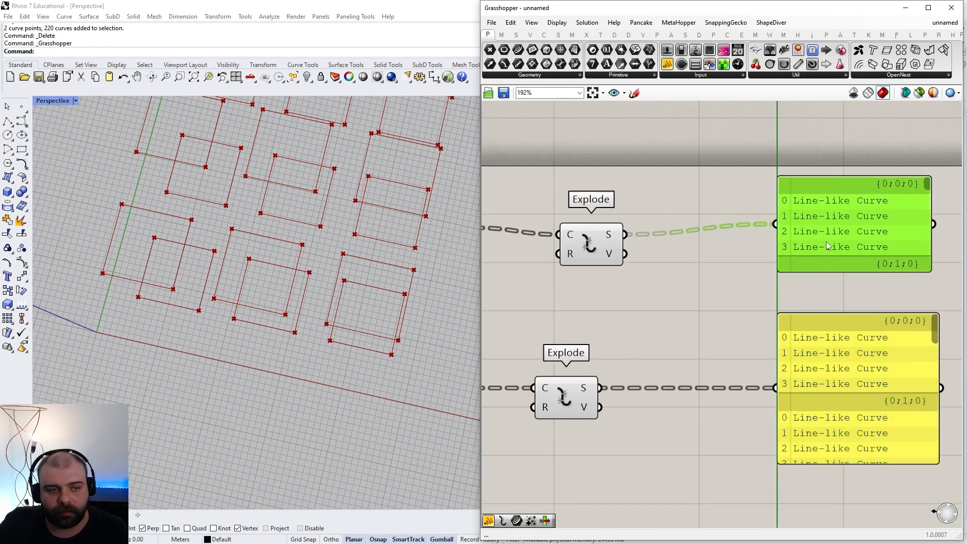
Graft the S output of the upper Explode and the S output of the lower Explode
right_click(611, 236)
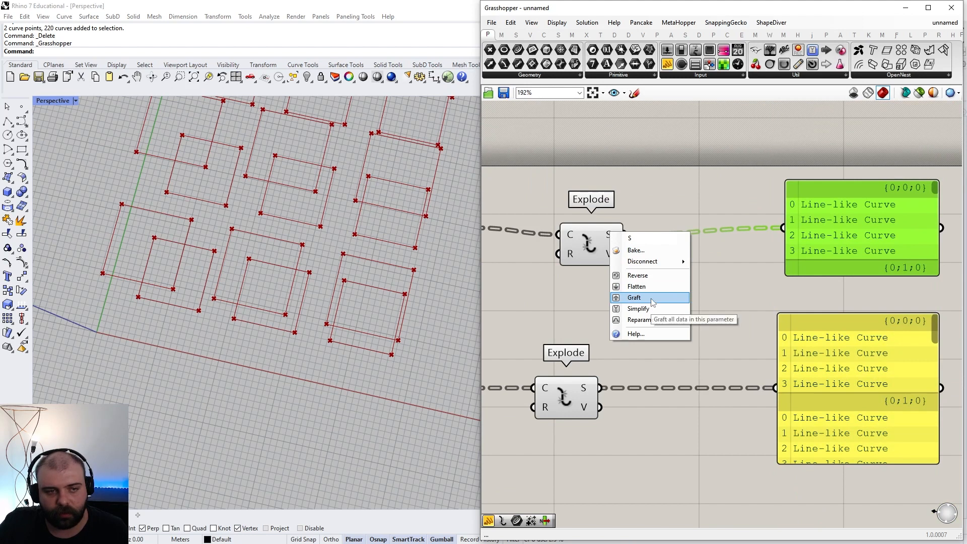
left_click(634, 298)
right_click(592, 389)
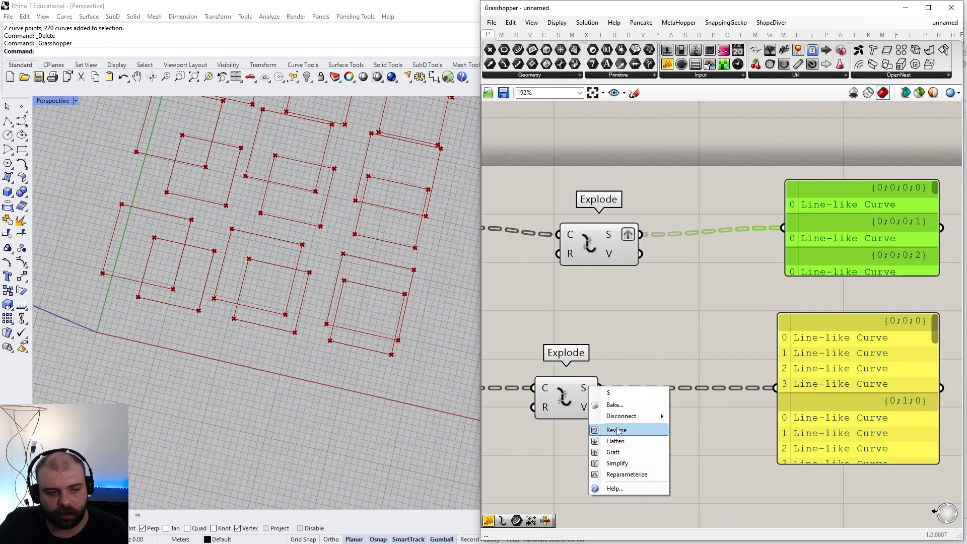
left_click(624, 453)
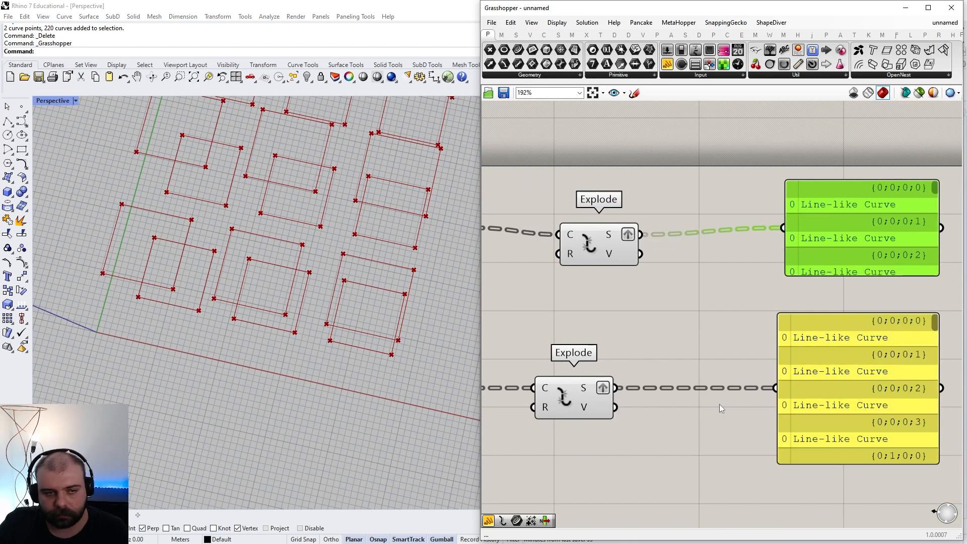
Turn off grafting on the upper Explode's S output
scroll(698, 290, "down", 2)
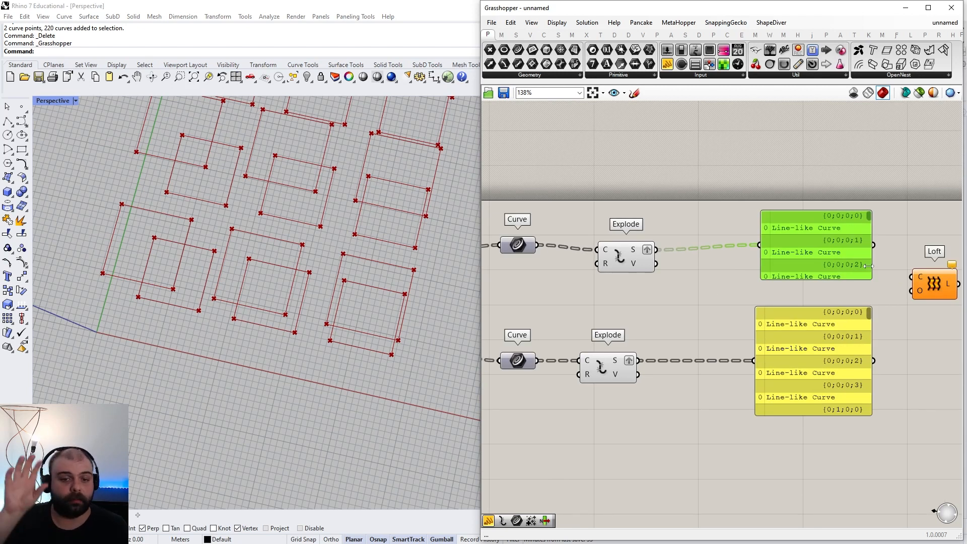
right_click(640, 250)
left_click(664, 312)
Enlarge the upper Explode's panel to list more branches and move the lower Explode's panel out of its way
left_click_drag(809, 279, 814, 483)
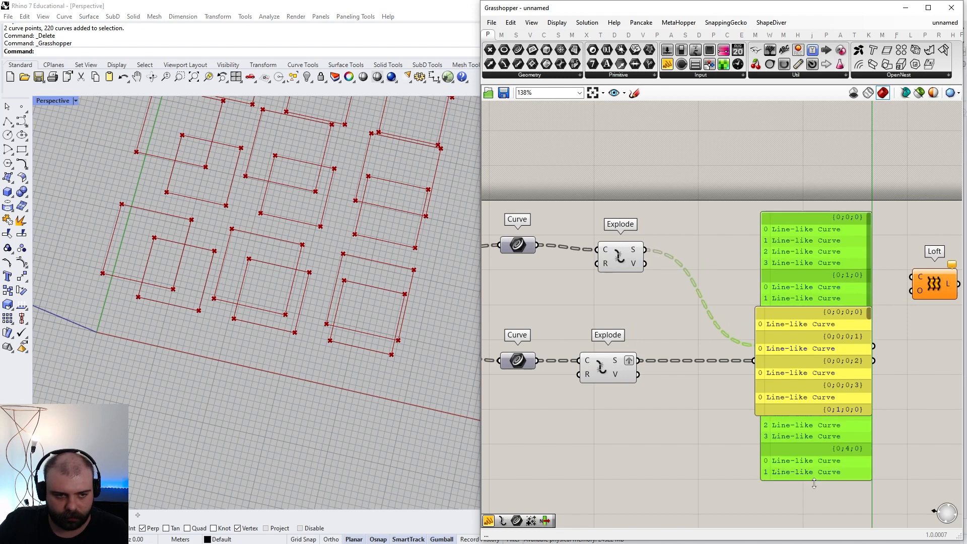
left_click_drag(812, 357, 688, 450)
mouse_move(868, 282)
left_mouse_down()
mouse_move(871, 419)
mouse_move(875, 277)
left_mouse_up()
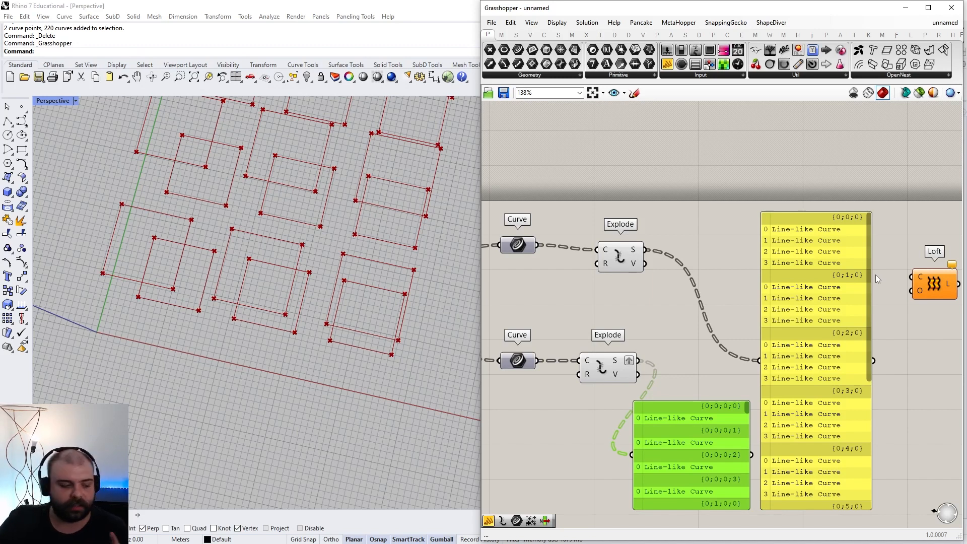
Sketch outlines around items 0 and 1 of branch {0;0;0} in the upper Explode's panel, each with a line leading to its own small box
left_click(634, 92)
scroll(896, 229, "up", 5)
mouse_move(554, 224)
left_mouse_down()
mouse_move(554, 279)
mouse_move(766, 269)
mouse_move(658, 221)
mouse_move(550, 224)
left_mouse_up()
scroll(526, 302, "down", 3)
scroll(673, 274, "up", 2)
mouse_move(663, 283)
left_mouse_down()
mouse_move(745, 199)
mouse_move(903, 154)
mouse_move(864, 146)
left_mouse_up()
right_click_drag(485, 304, 538, 297)
mouse_move(534, 310)
left_mouse_down()
mouse_move(632, 323)
mouse_move(730, 315)
mouse_move(706, 294)
left_mouse_up()
right_click_drag(731, 313, 715, 314)
mouse_move(715, 314)
left_mouse_down()
mouse_move(809, 228)
mouse_move(917, 194)
mouse_move(932, 202)
mouse_move(921, 197)
left_mouse_up()
Sketch short strokes beside items 2 and 3 of branch {0;0;0} and items 0 to 3 of branch {0;1;0}, and keep the sketch
left_click_drag(487, 336, 533, 328)
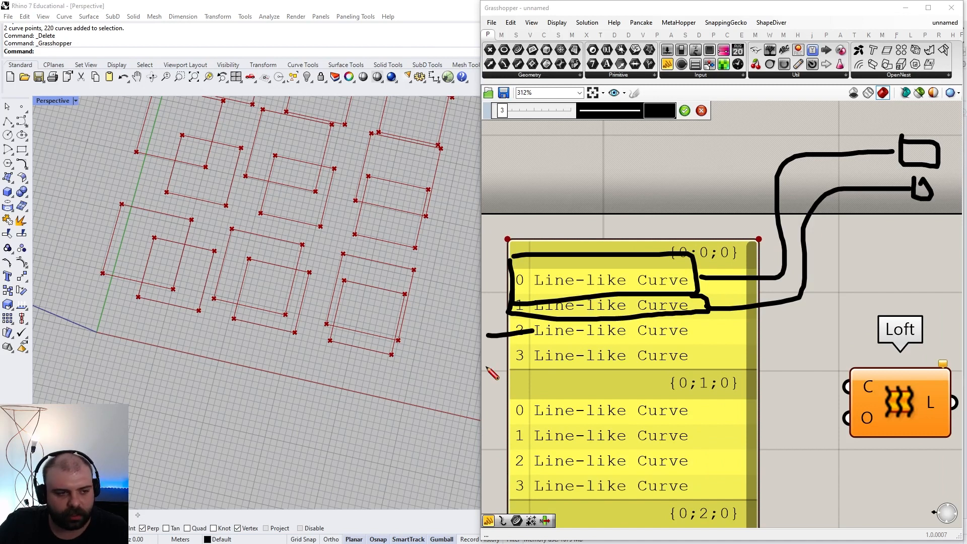
left_click_drag(484, 368, 541, 350)
left_click_drag(487, 416, 545, 398)
left_click_drag(489, 442, 542, 427)
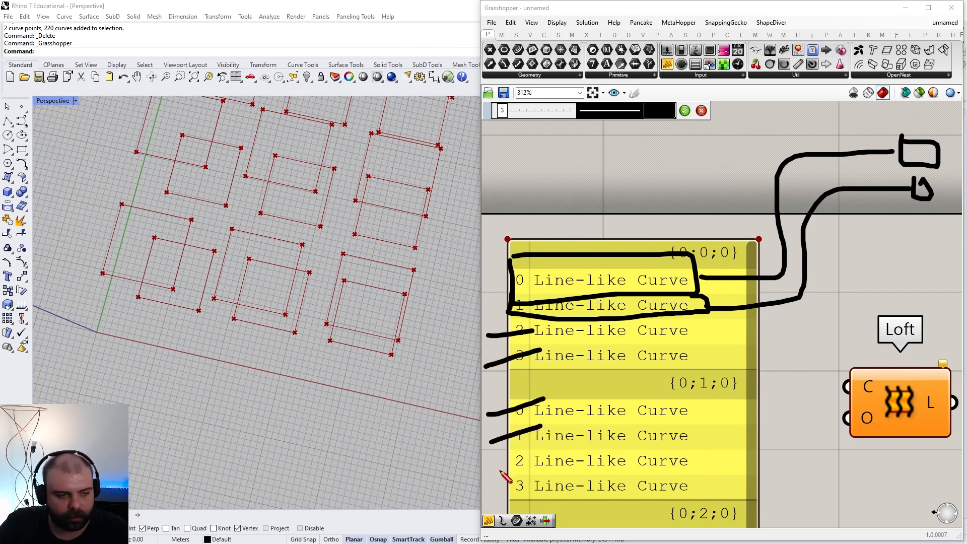
left_click_drag(498, 470, 540, 461)
left_click_drag(497, 506, 542, 494)
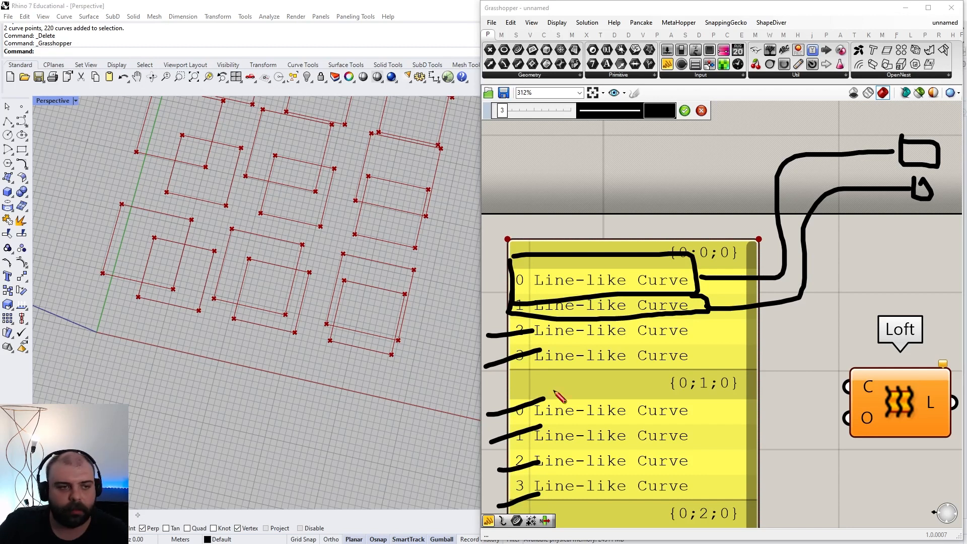
left_click(685, 111)
Move the upper Explode's panel together with its sketched marks up, clear of the Explode components
scroll(747, 299, "down", 5)
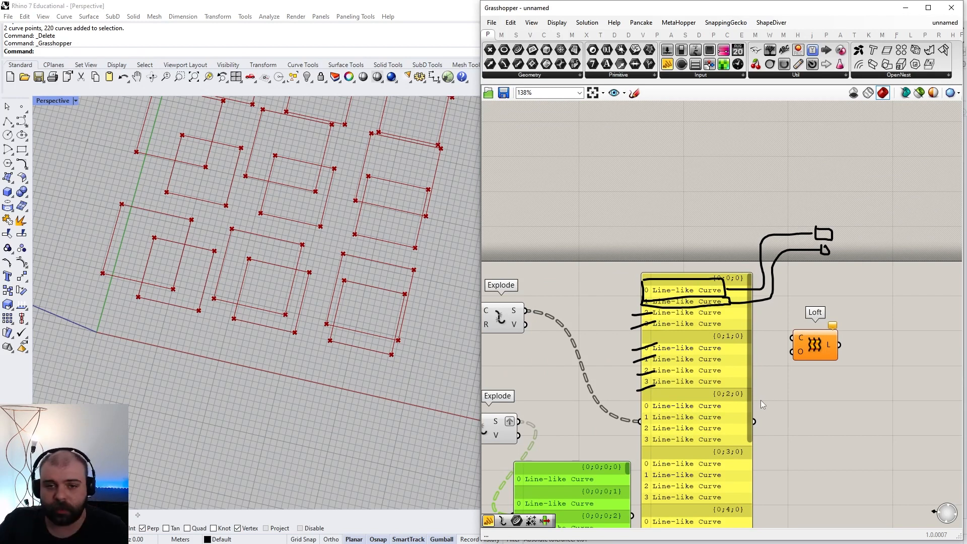
left_click_drag(762, 404, 748, 383)
left_click_drag(633, 278, 633, 278)
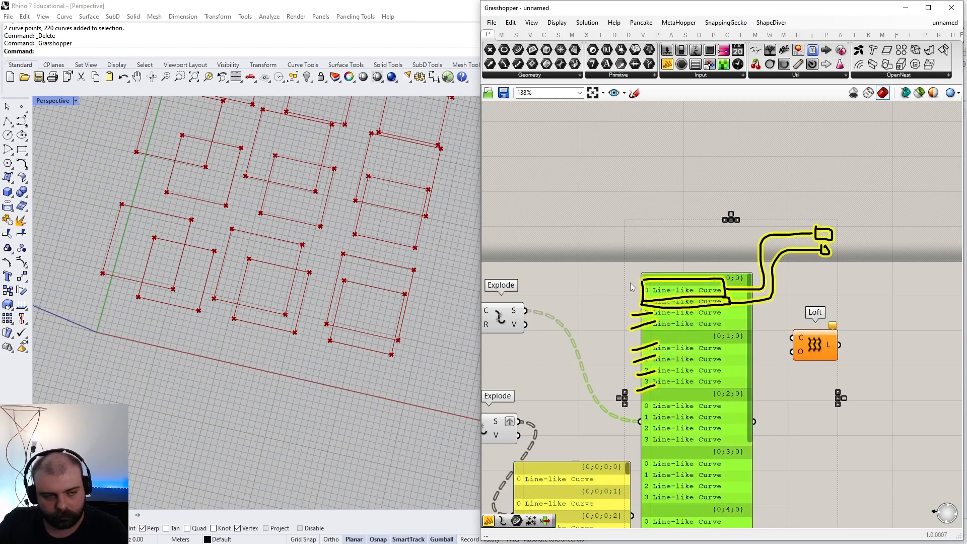
scroll(899, 254, "down", 2)
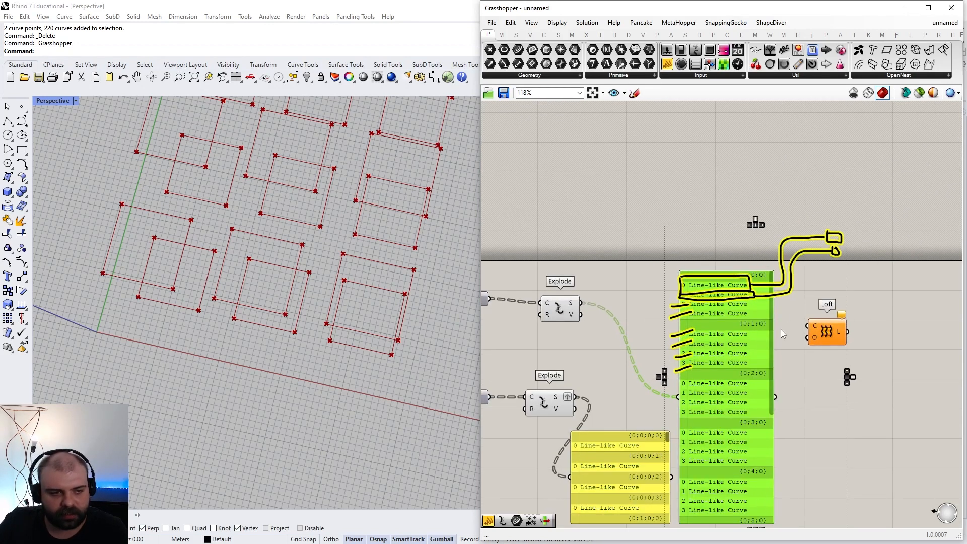
scroll(783, 333, "down", 1)
left_click_drag(741, 383, 705, 151)
Duplicate the lower panel for the upper Explode's S output, connect it, and graft that S output
left_click(680, 464)
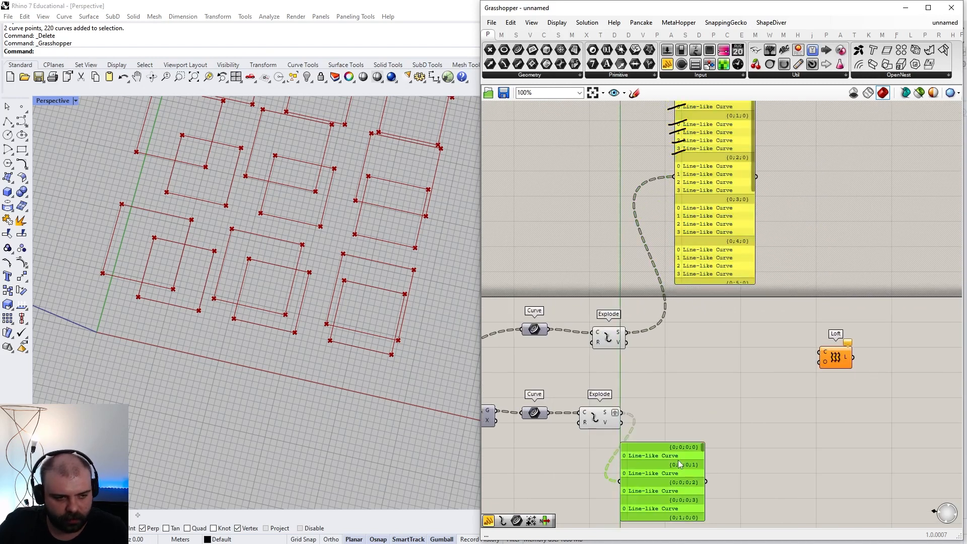
left_click_drag(680, 464, 727, 320)
scroll(594, 313, "up", 3)
left_click_drag(648, 345, 713, 352)
right_click(633, 346)
left_click(660, 420)
Compare the grafted branches in the two Explode panels and move both panels away to free space beside the components
scroll(617, 293, "down", 5)
scroll(754, 357, "up", 4)
left_click_drag(596, 452, 656, 382)
scroll(564, 241, "up", 3)
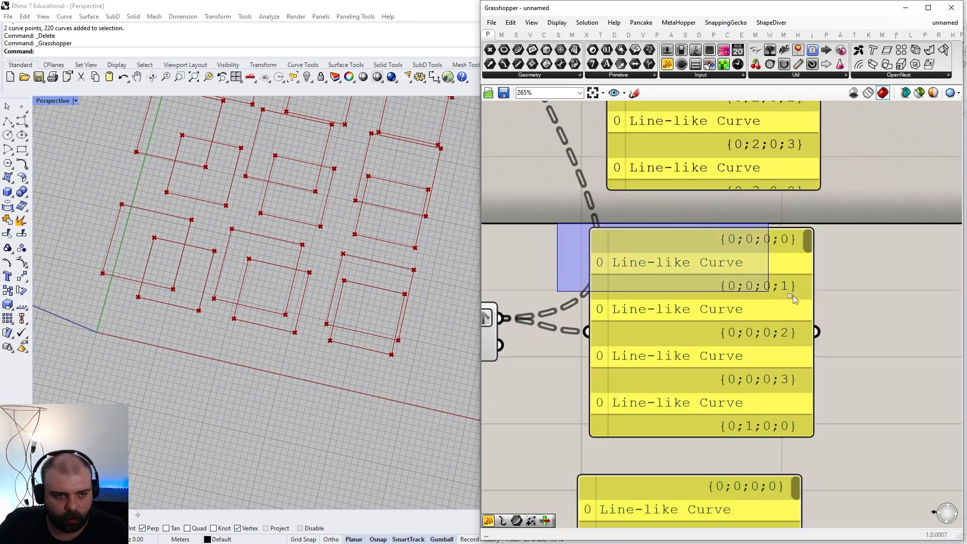
left_click_drag(559, 280, 851, 333)
left_click_drag(554, 334, 782, 370)
scroll(681, 262, "down", 3)
left_click_drag(796, 470, 645, 313)
left_click_drag(672, 312, 775, 320)
Add a Curve parameter and connect the S outputs of both Explode components to its input
double_click(655, 344)
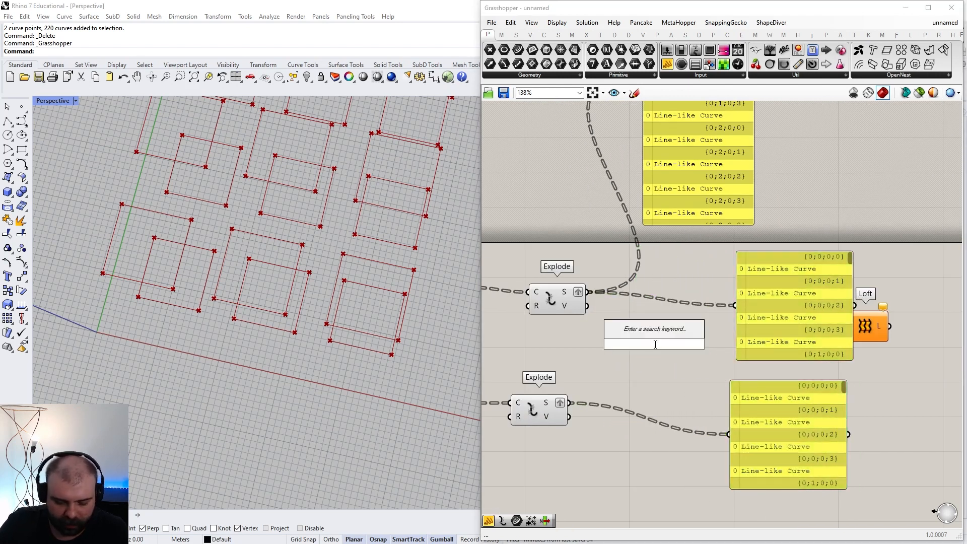
type("curve")
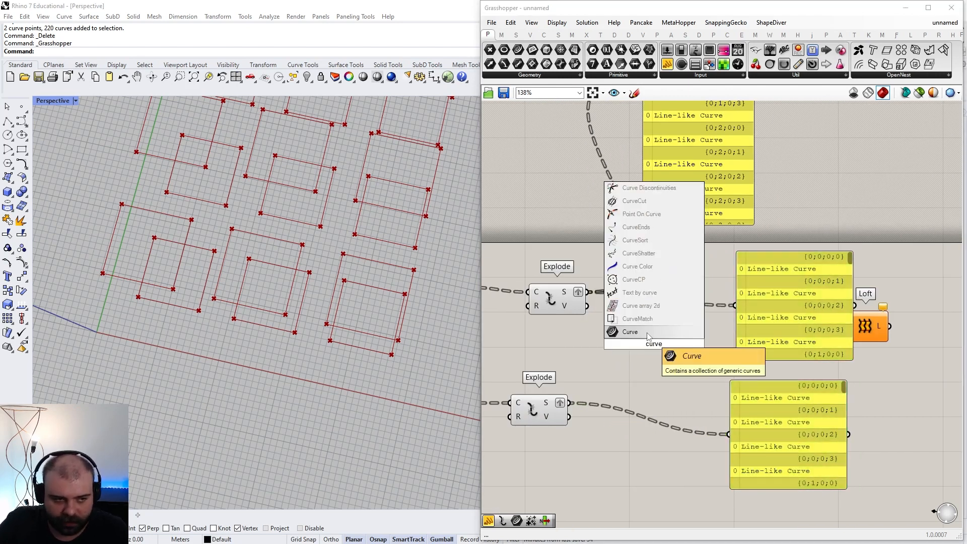
left_click(648, 333)
scroll(627, 345, "up", 3)
left_click_drag(562, 258, 639, 343)
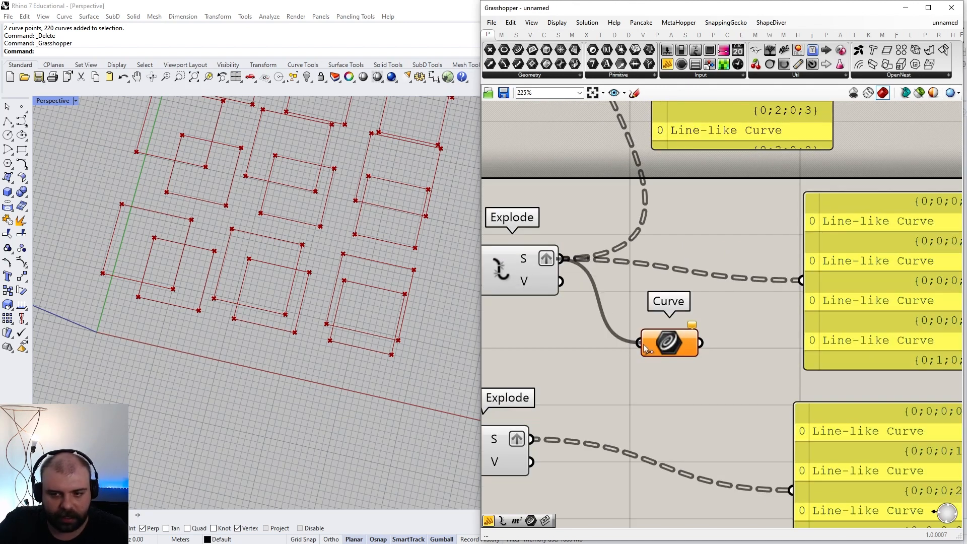
left_click_drag(532, 440, 638, 342)
Move the two Explode panels below and above the components to clear the area beside the merged Curve parameter
scroll(629, 353, "down", 4)
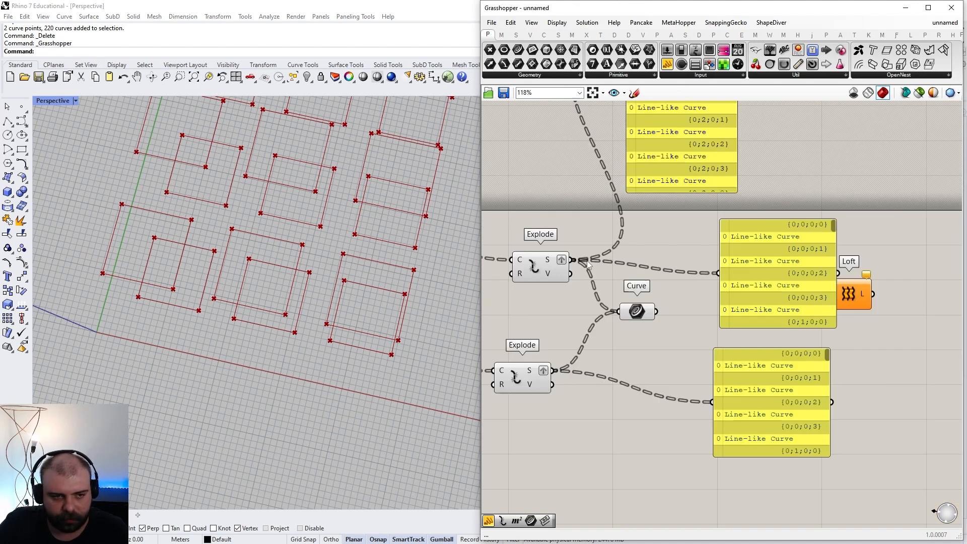
left_click(606, 386)
left_click_drag(605, 383, 574, 386)
scroll(625, 368, "down", 3)
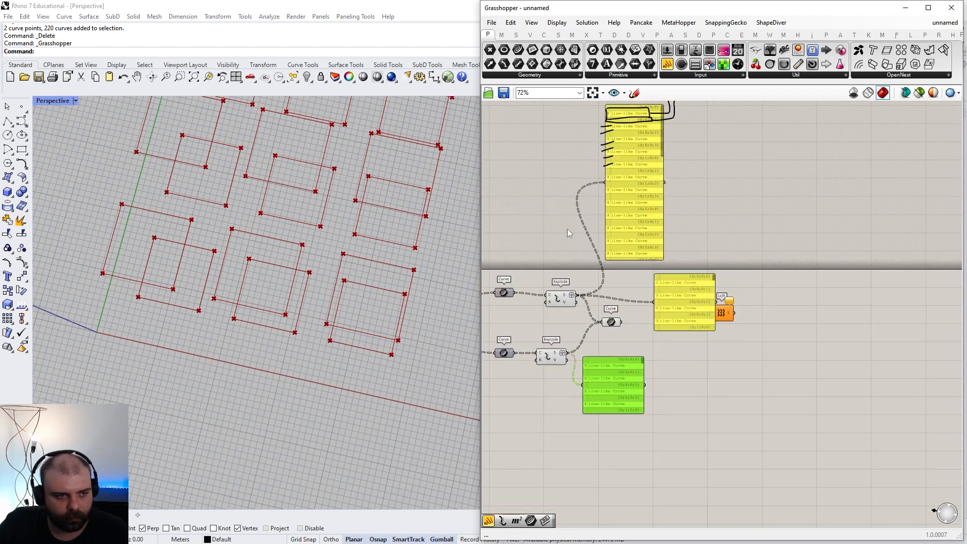
scroll(624, 240, "down", 3)
scroll(632, 193, "up", 3)
left_click_drag(680, 353, 562, 297)
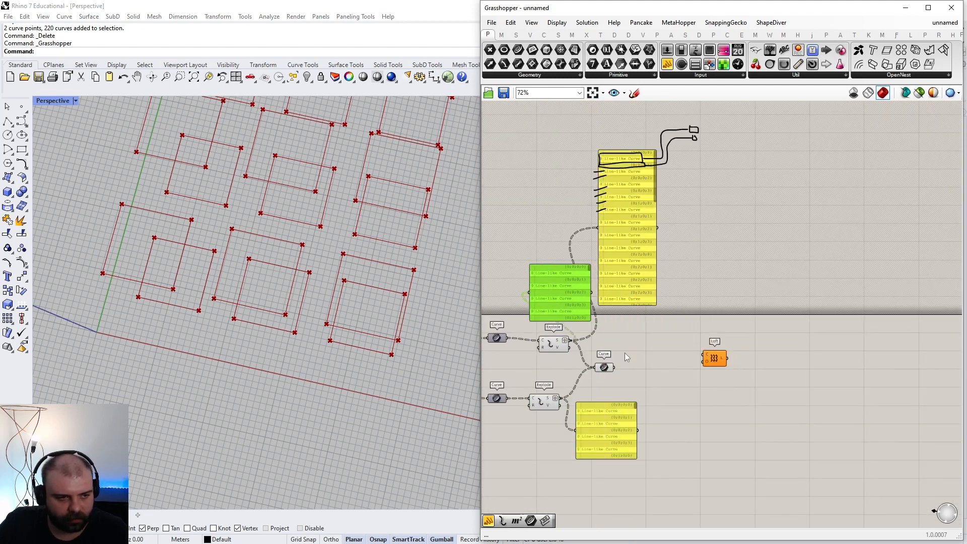
Add an empty panel beside the merged Curve parameter and connect the Curve output to it
scroll(649, 370, "up", 5)
double_click(656, 370)
type("*/")
key("BackSpace")
key("BackSpace")
type("//")
key("Return")
scroll(654, 369, "up", 3)
left_click_drag(530, 358, 550, 370)
left_click_drag(591, 370, 636, 361)
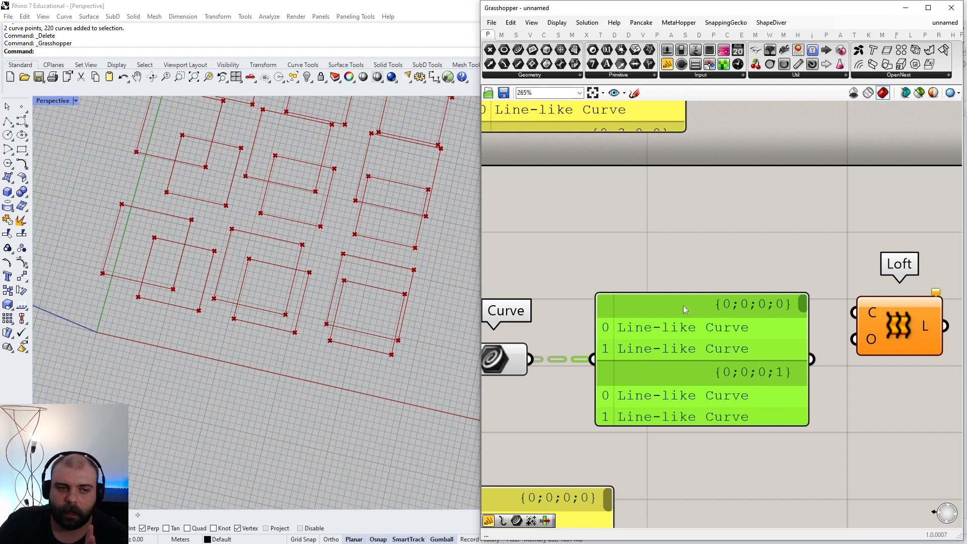
Arrange the upper and lower Explode panels above and below the merged Curve's panel for comparison
scroll(696, 302, "down", 4)
scroll(763, 287, "down", 4)
scroll(697, 259, "up", 4)
left_click_drag(651, 265, 838, 285)
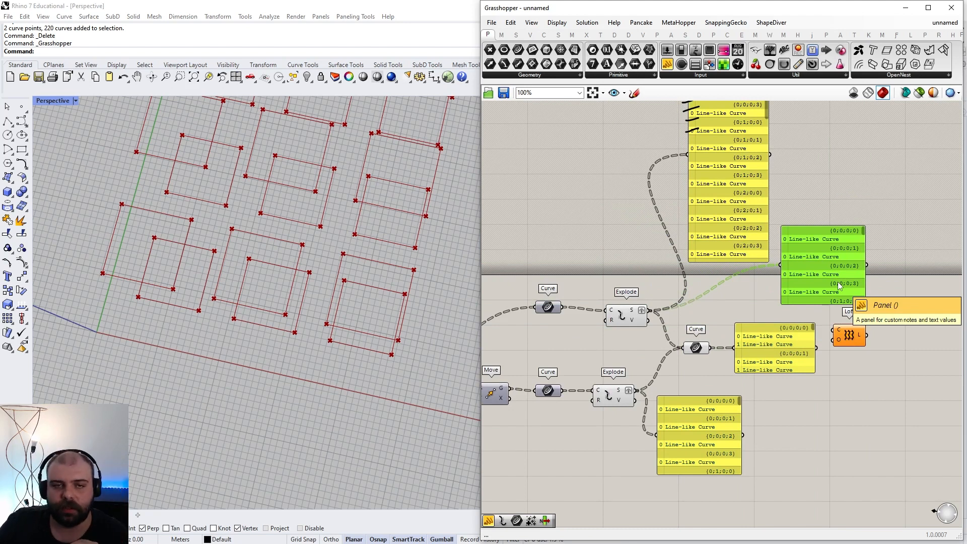
left_click_drag(721, 408, 791, 417)
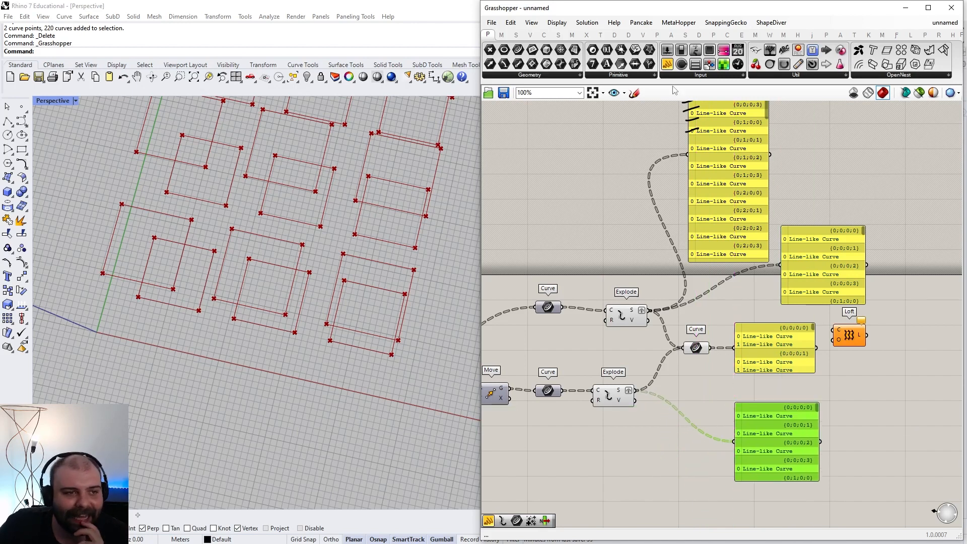
Sketch boxes around the {0;0;0;0} path and its single curve item in the upper Explode's panel
left_click(634, 93)
scroll(895, 223, "up", 8)
mouse_move(720, 217)
left_mouse_down()
mouse_move(721, 275)
mouse_move(808, 287)
mouse_move(904, 276)
mouse_move(858, 209)
mouse_move(720, 207)
mouse_move(721, 233)
left_mouse_up()
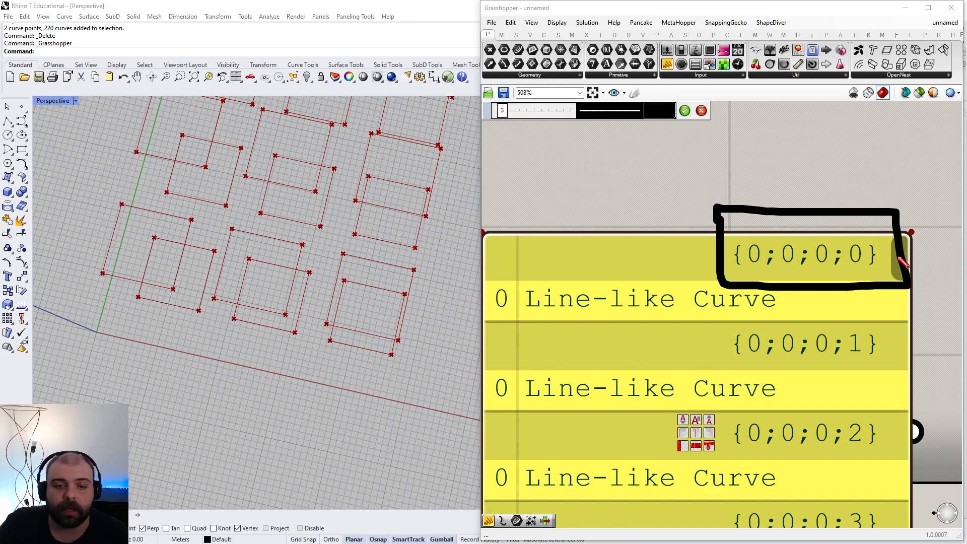
scroll(806, 297, "down", 1)
mouse_move(496, 271)
left_mouse_down()
mouse_move(514, 331)
mouse_move(786, 333)
mouse_move(788, 298)
mouse_move(773, 285)
mouse_move(520, 284)
left_mouse_up()
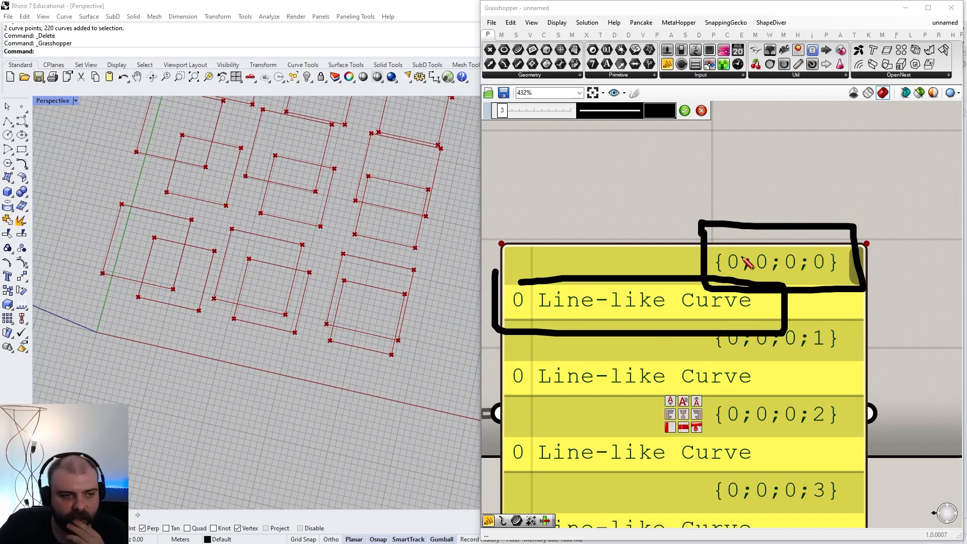
mouse_move(710, 222)
left_mouse_down()
mouse_move(718, 297)
mouse_move(823, 298)
mouse_move(858, 254)
mouse_move(799, 224)
mouse_move(682, 219)
left_mouse_up()
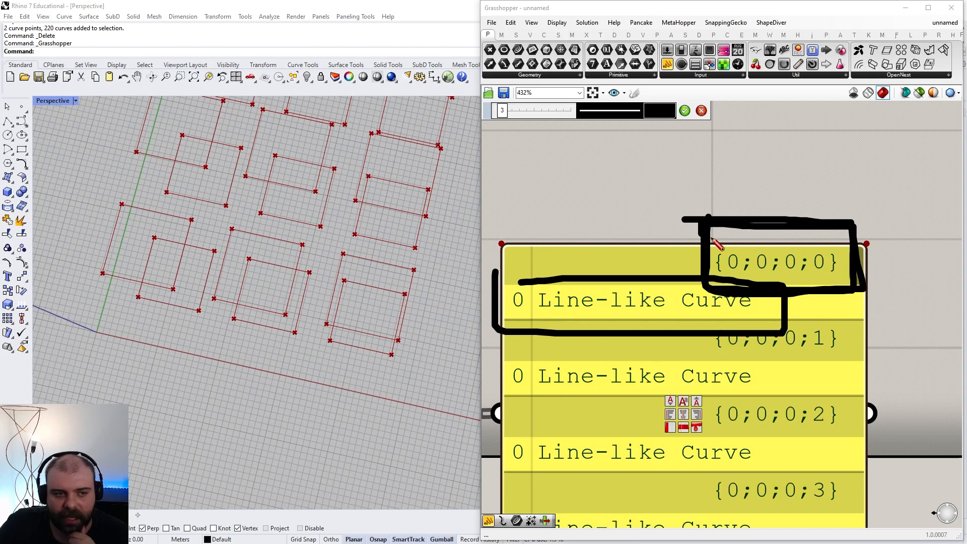
Sketch a box around the {0;0;0;0} path in the lower Explode's panel
scroll(859, 164, "down", 5)
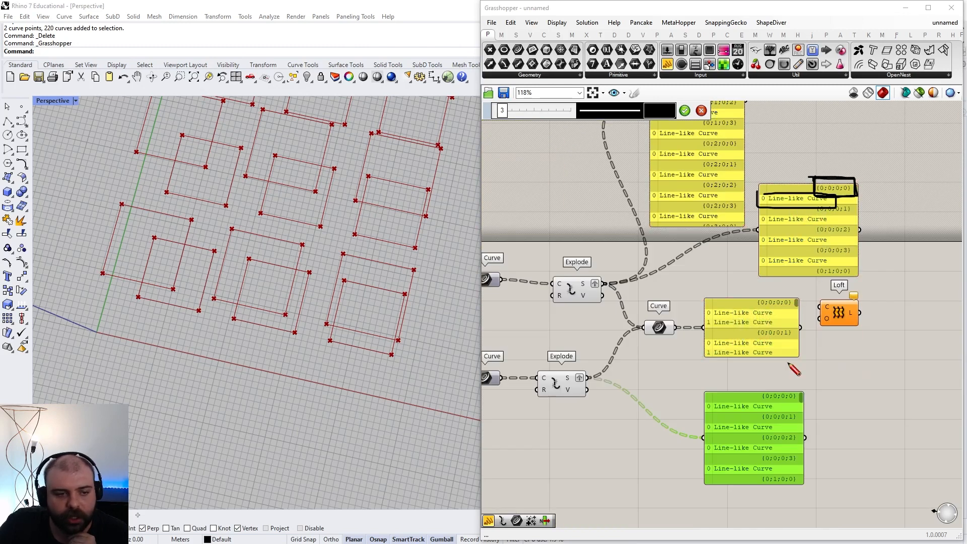
scroll(790, 392, "up", 6)
mouse_move(692, 301)
left_mouse_down()
mouse_move(693, 393)
mouse_move(902, 388)
mouse_move(894, 302)
mouse_move(694, 302)
left_mouse_up()
scroll(724, 353, "down", 4)
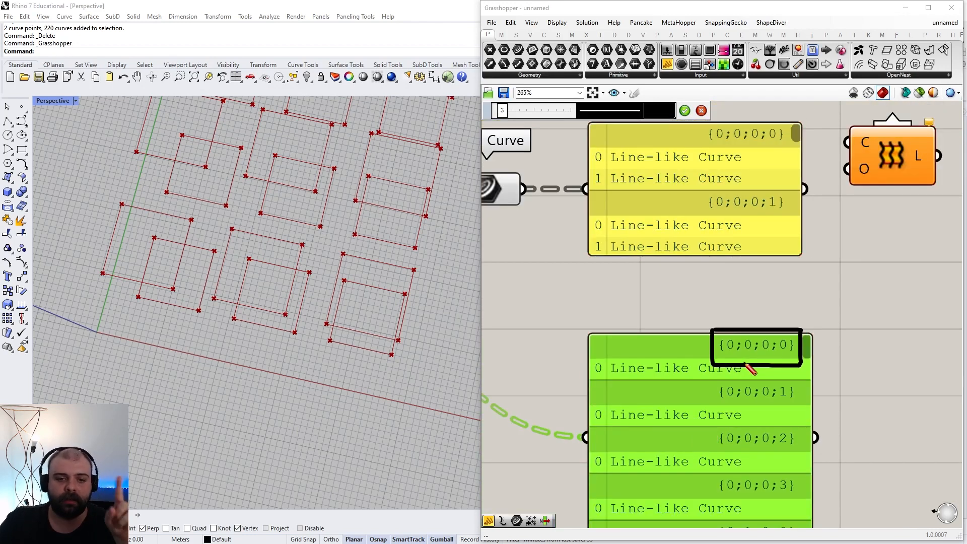
Orbit the Rhino view to see both outline levels and sketch an outline around branch {0;0;0;0} in the merged Curve's panel
right_click_drag(371, 397, 407, 285)
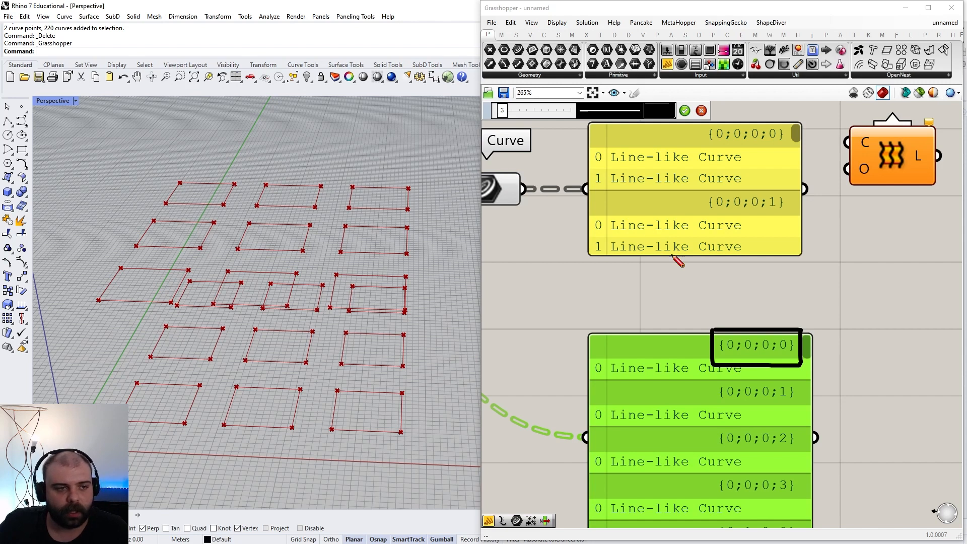
scroll(736, 312, "down", 5)
scroll(728, 248, "up", 5)
mouse_move(607, 234)
left_mouse_down()
mouse_move(602, 270)
mouse_move(699, 319)
mouse_move(813, 237)
mouse_move(600, 240)
left_mouse_up()
scroll(805, 191, "down", 8)
scroll(579, 318, "up", 4)
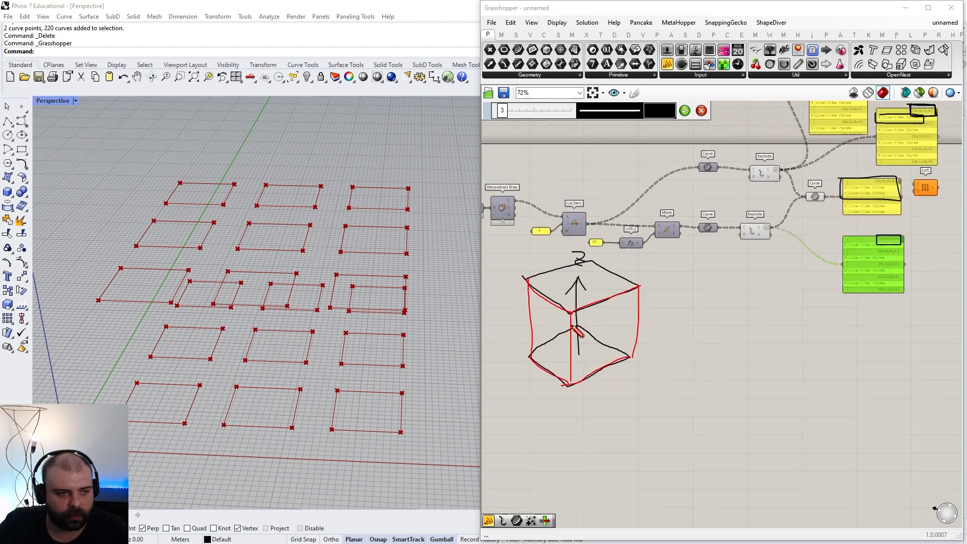
Draw strokes on the box sketch to mark matching upper and lower edges
left_click_drag(703, 251, 511, 332)
left_click_drag(695, 385, 554, 473)
left_click_drag(491, 235, 563, 300)
left_click_drag(496, 390, 568, 419)
scroll(610, 324, "down", 6)
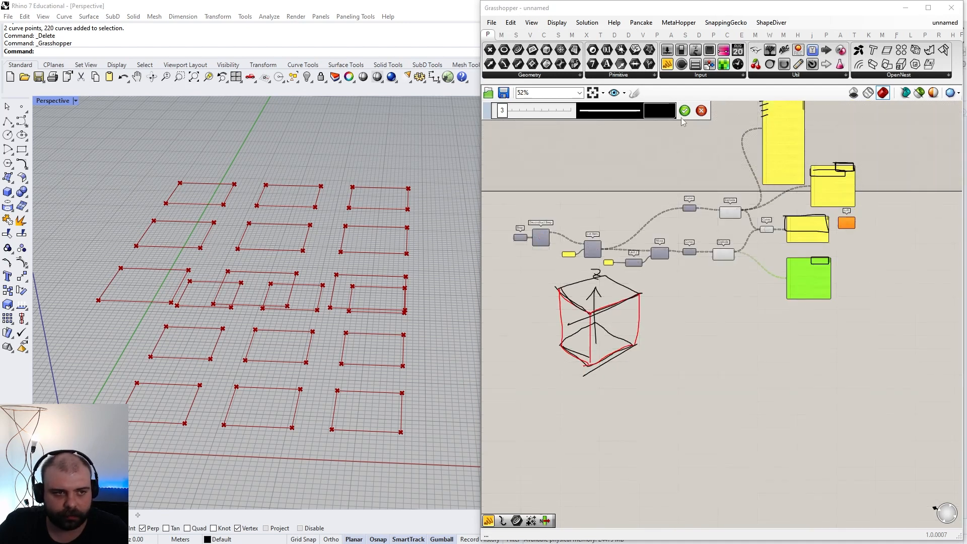
Delete the merged Curve's panel, connect the Curve output to Loft's C input, and orbit to view the lofted faces
scroll(704, 316, "up", 6)
left_click_drag(704, 316, 660, 222)
key("Delete")
mouse_move(593, 270)
left_mouse_down()
mouse_move(774, 251)
mouse_move(680, 274)
left_mouse_up()
right_click_drag(368, 375, 427, 350)
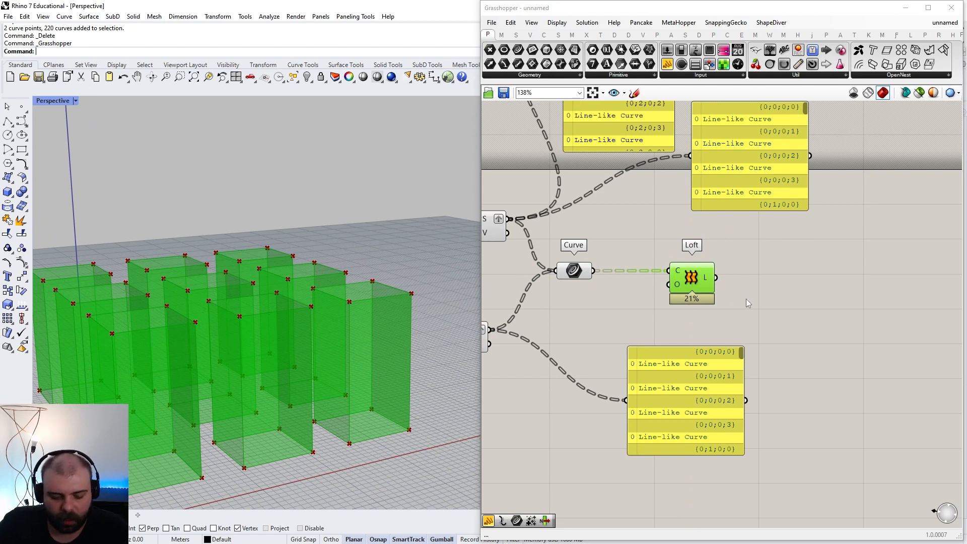
Turn off grafting on the S outputs of both the upper and lower Explode components
scroll(746, 299, "down", 2)
scroll(579, 256, "up", 4)
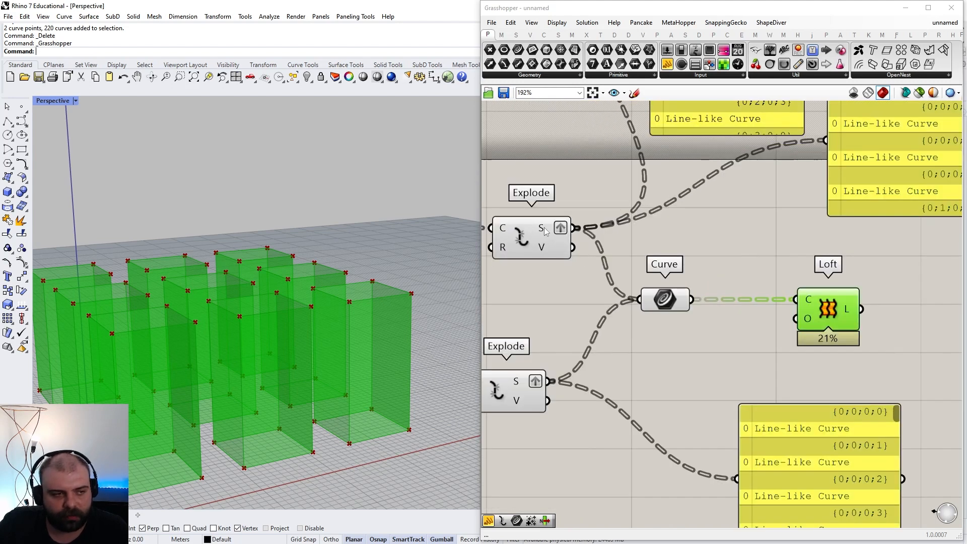
key("ctrl+z")
right_click_drag(397, 345, 343, 390)
right_click(520, 387)
left_click(549, 437)
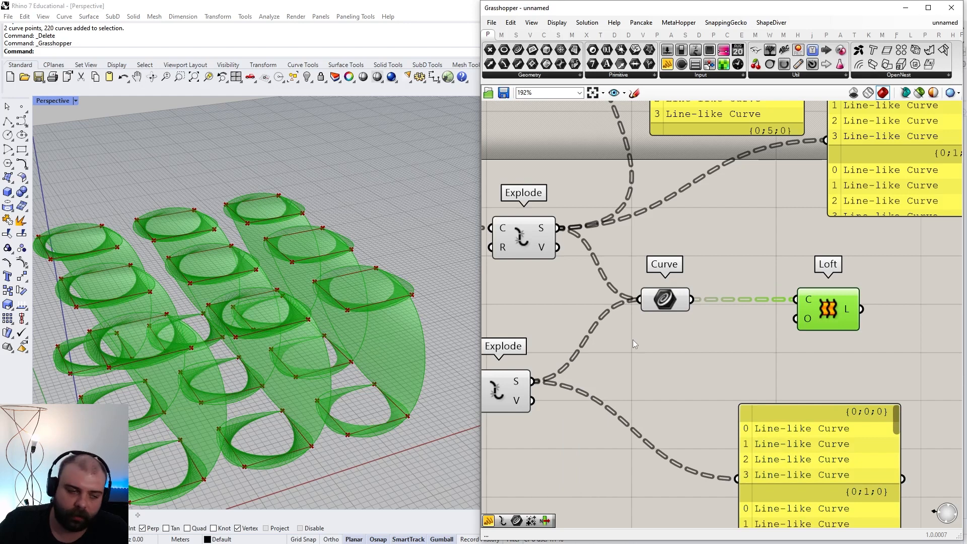
Graft only the upper Explode's S output
scroll(561, 300, "down", 3)
scroll(579, 259, "up", 2)
right_click(579, 258)
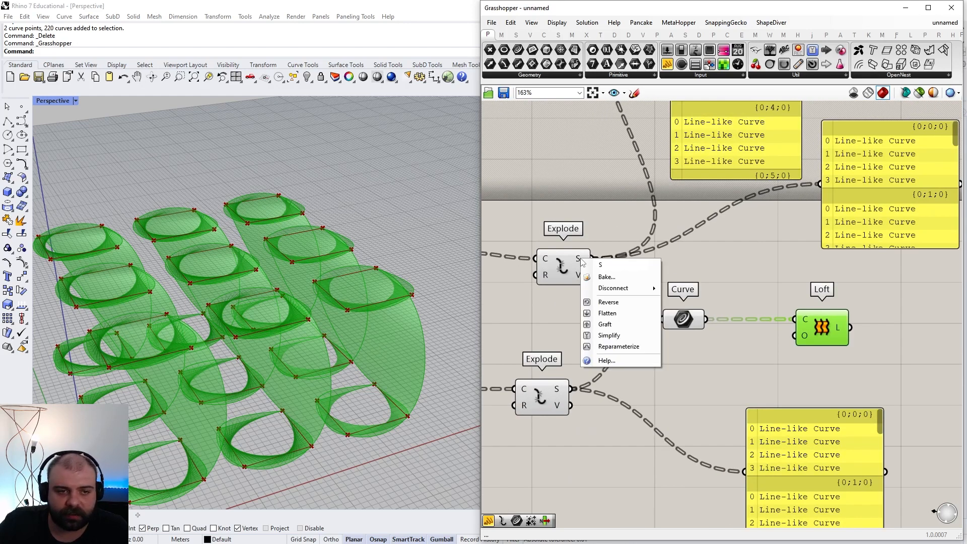
left_click(607, 307)
Place the lower Explode's panel beside the upper one and compare their branch paths
left_click_drag(847, 452, 930, 276)
scroll(758, 448, "down", 4)
scroll(924, 307, "up", 7)
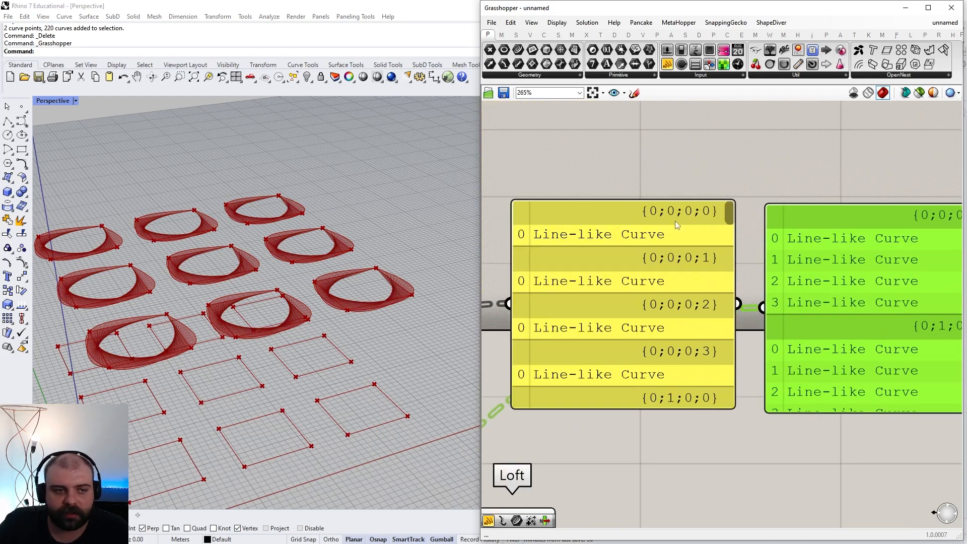
scroll(790, 223, "down", 1)
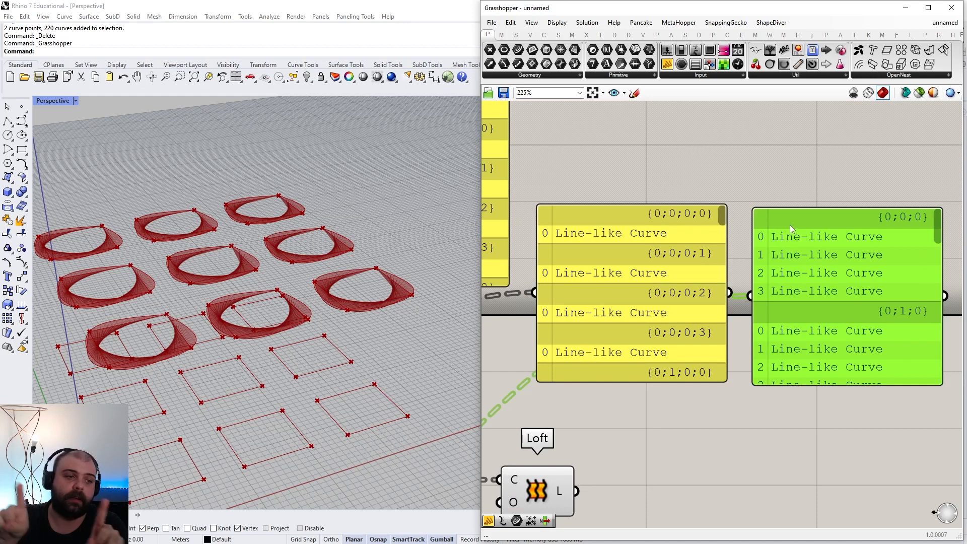
left_click_drag(745, 186, 937, 319)
left_click_drag(518, 188, 702, 250)
left_click_drag(529, 196, 696, 241)
Move the lower Explode's panel back below Loft and graft the lower Explode's S output
mouse_move(846, 254)
left_mouse_down()
mouse_move(706, 394)
mouse_move(716, 387)
left_mouse_up()
scroll(847, 255, "down", 5)
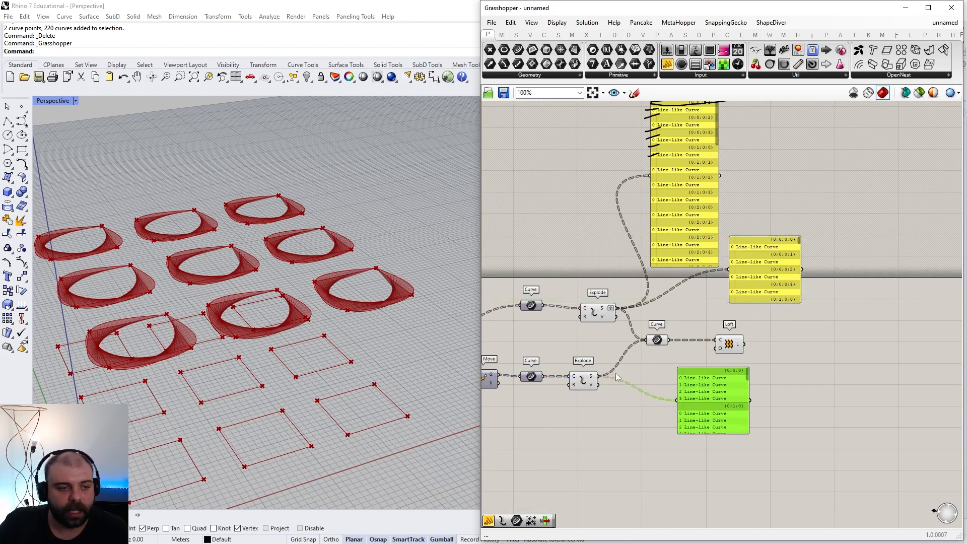
scroll(617, 375, "up", 4)
key("g")
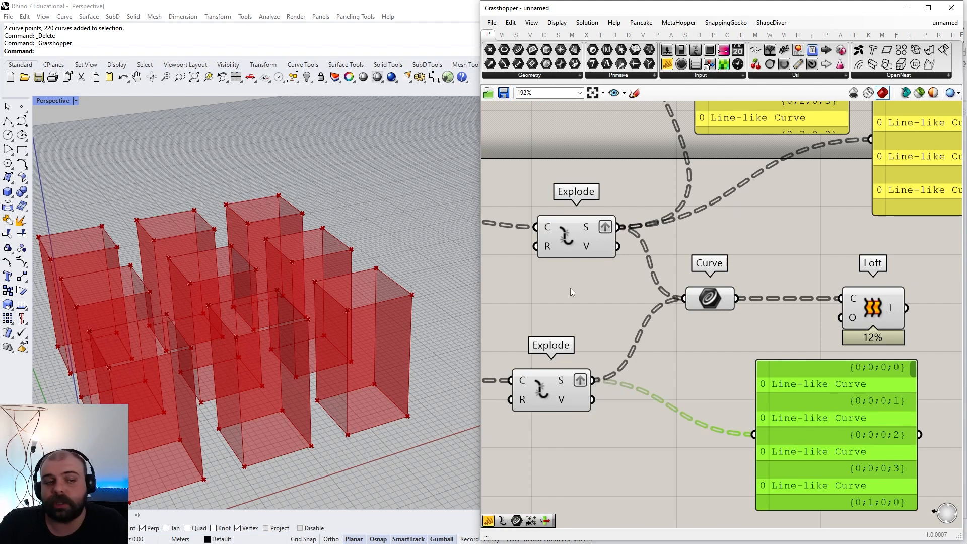
Move the lower Explode's panel away from Loft, closer to its Explode component
scroll(669, 331, "down", 4)
left_click_drag(819, 354, 765, 390)
scroll(765, 390, "down", 3)
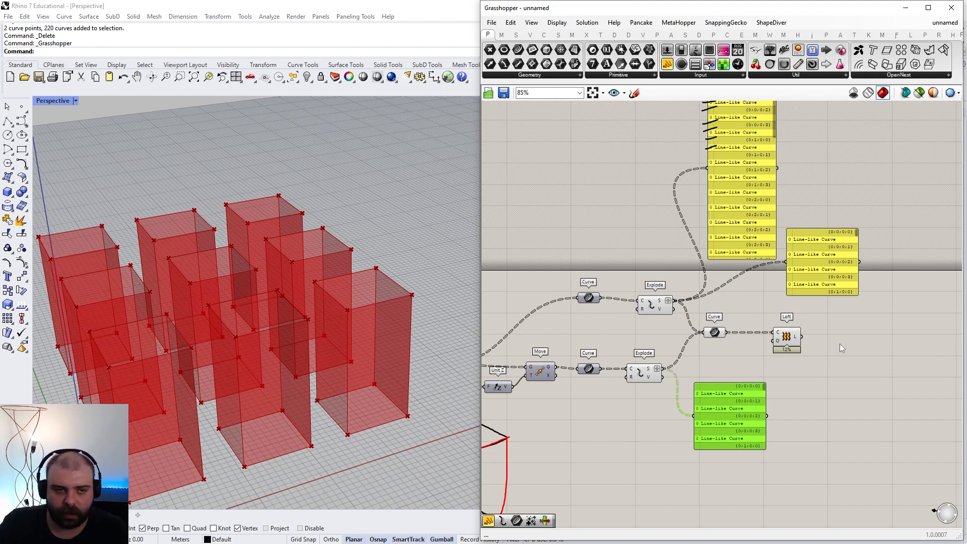
scroll(702, 341, "up", 4)
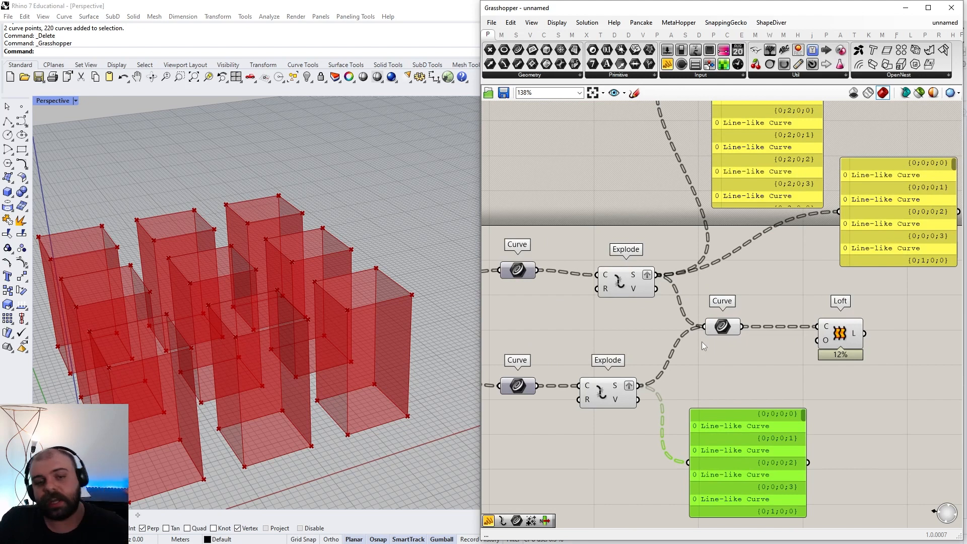